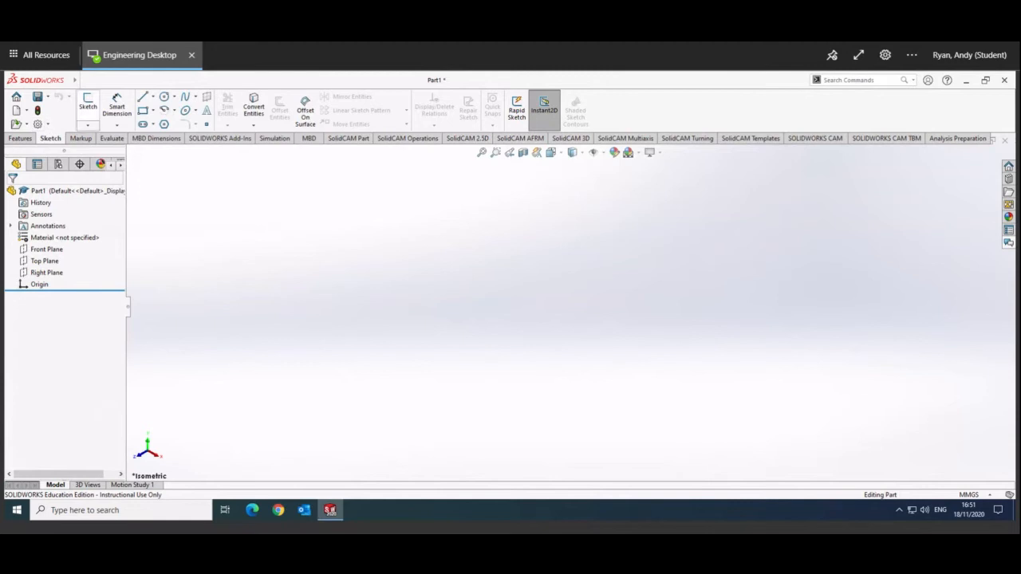
Start a sketch on the Right Plane and draw a 90° centerpoint arc of about 22 mm radius centred on the origin
click(86, 108)
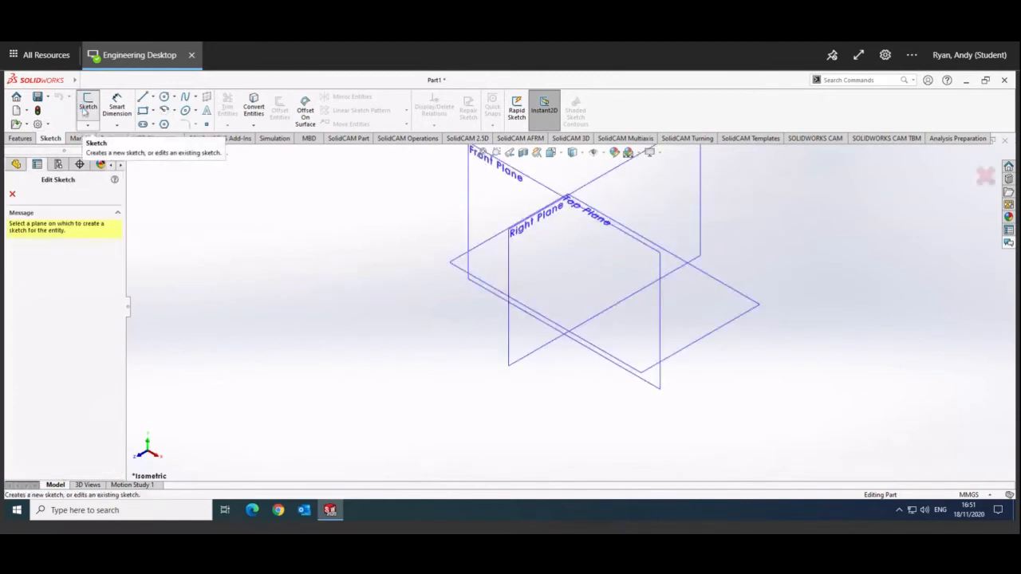
click(627, 195)
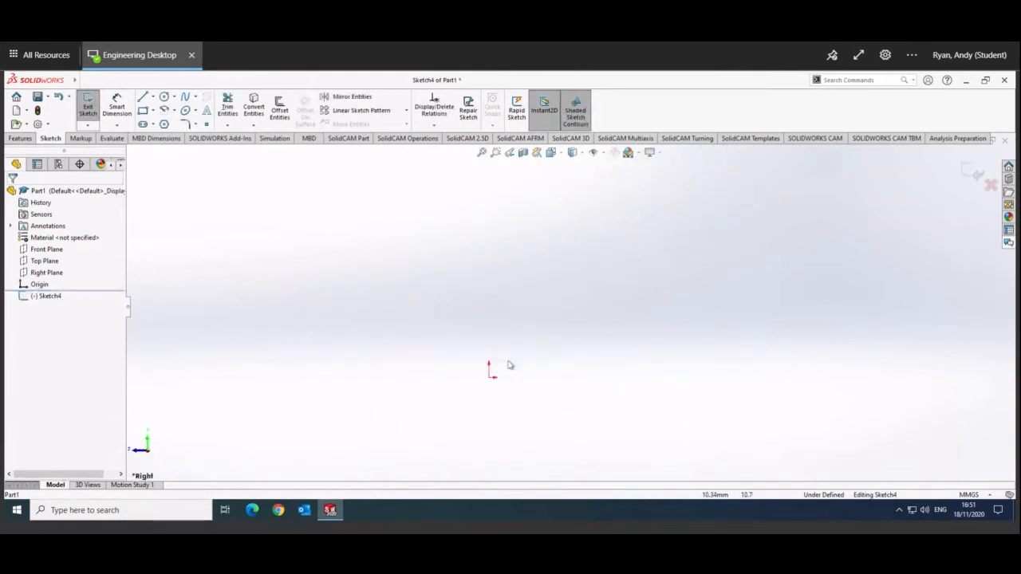
scroll(466, 399, down, 3)
scroll(474, 399, down, 2)
scroll(623, 362, down, 1)
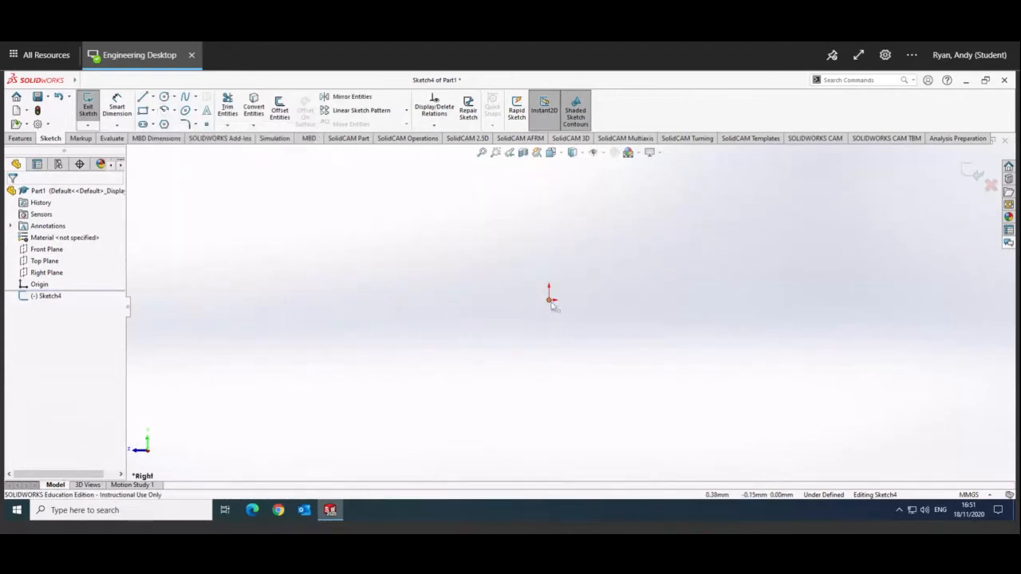
click(164, 110)
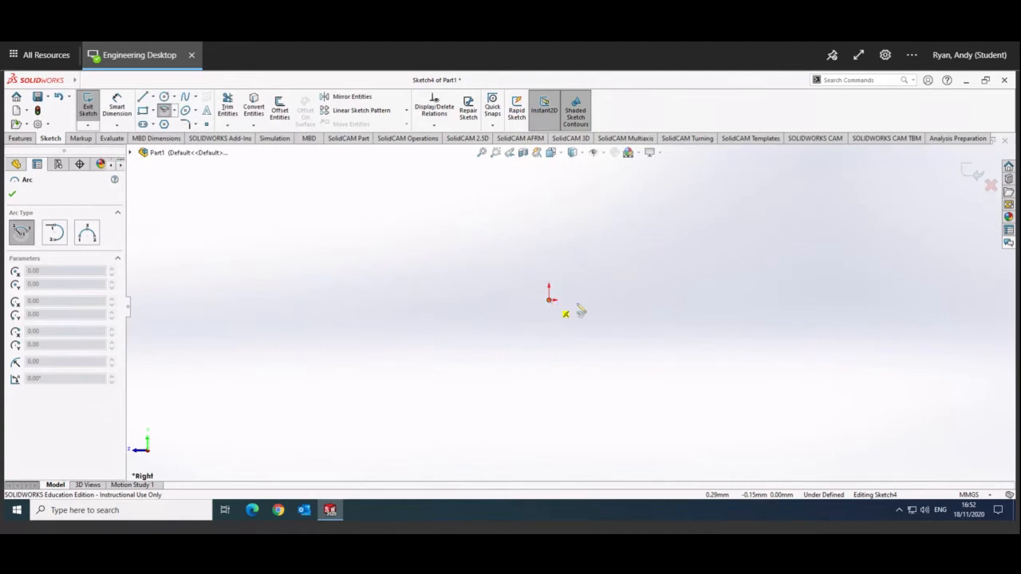
click(549, 300)
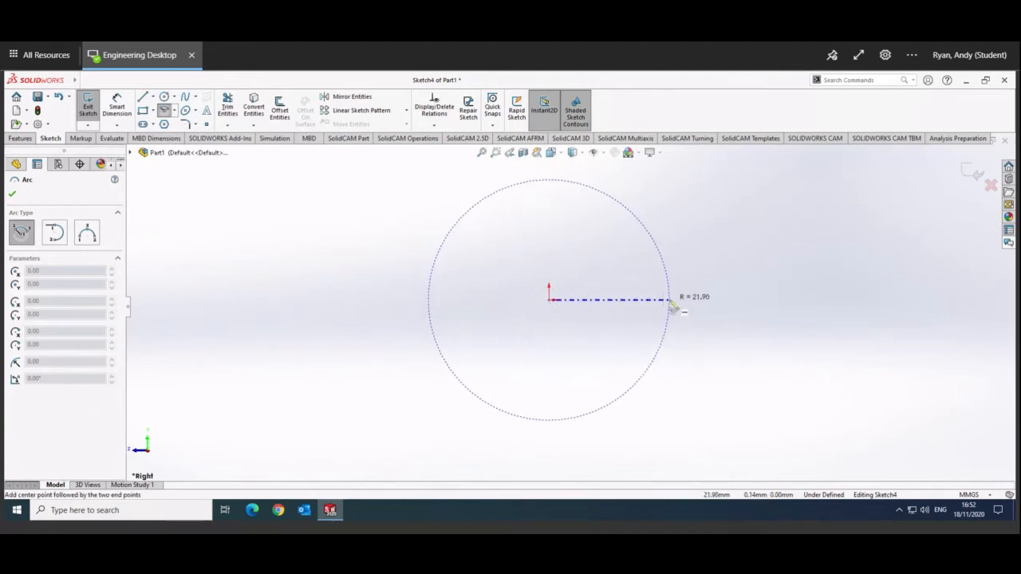
click(673, 307)
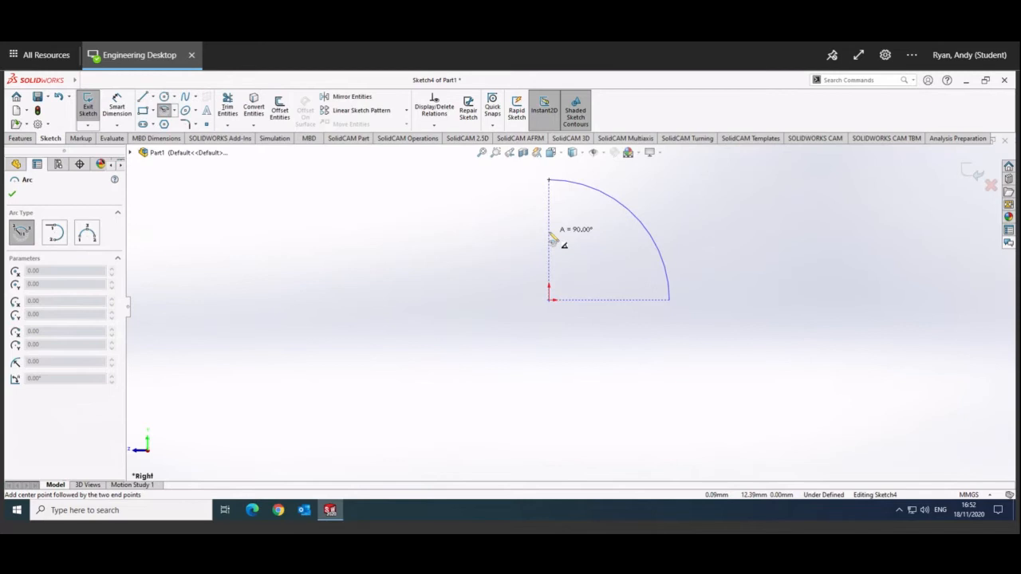
click(552, 238)
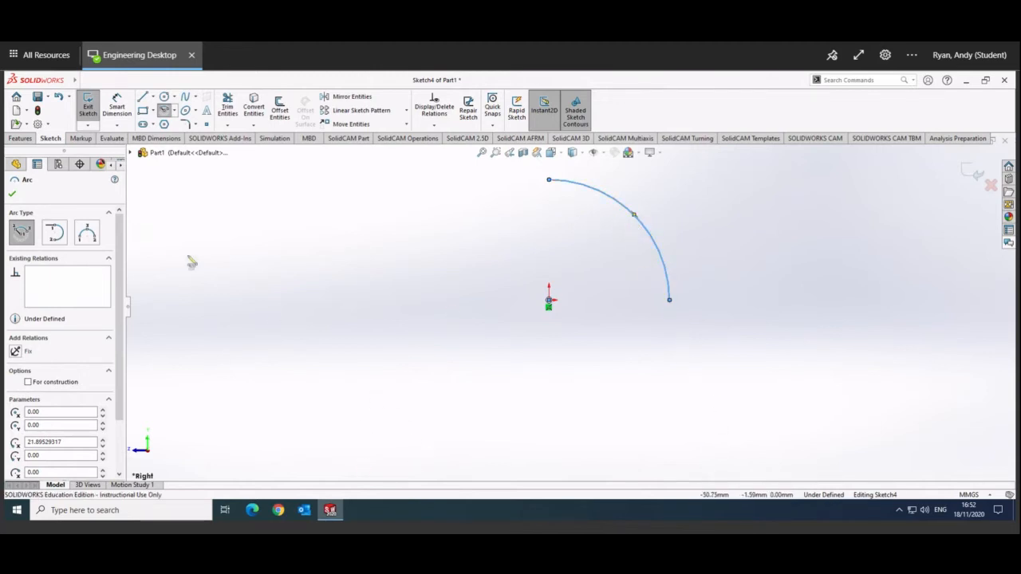
Draw a smaller 90° centerpoint arc of about 11.6 mm radius inside the first, also centred on the origin
click(167, 109)
click(549, 301)
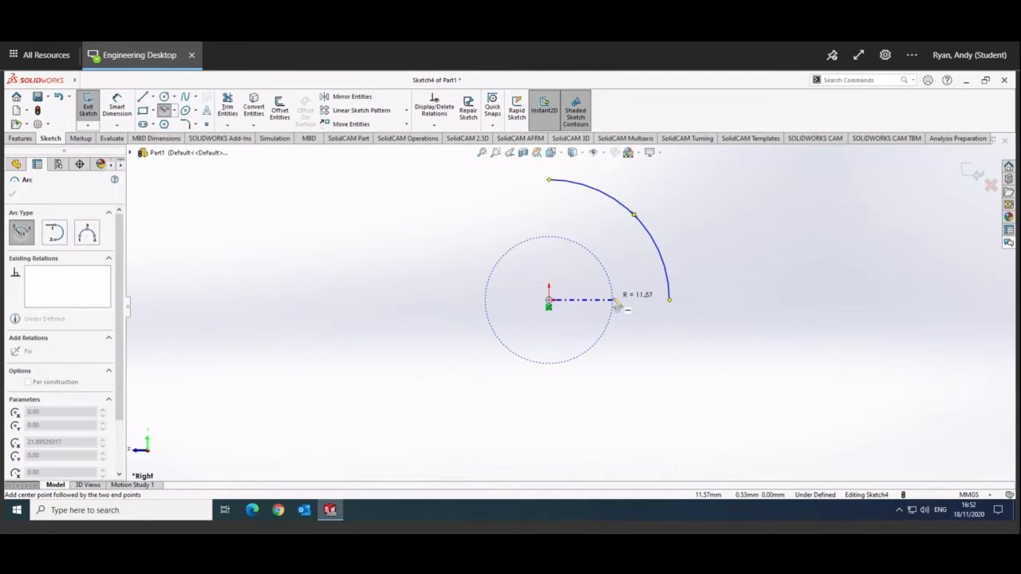
click(615, 301)
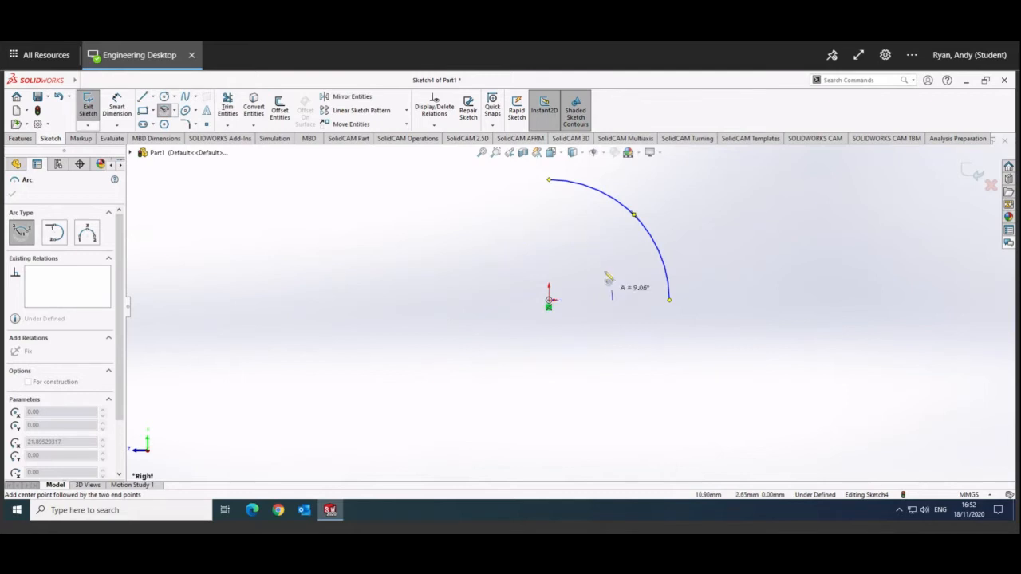
click(548, 237)
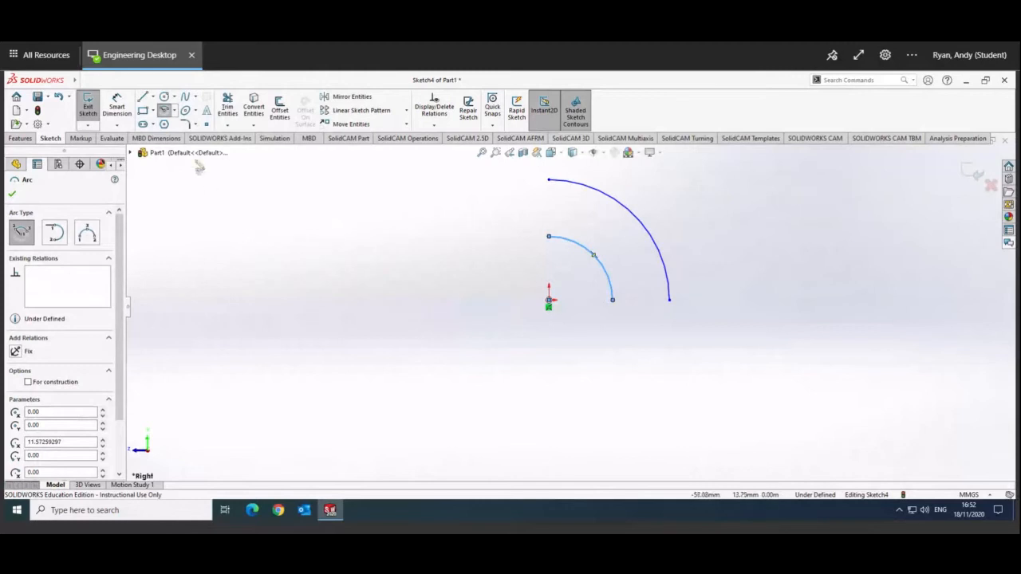
click(165, 112)
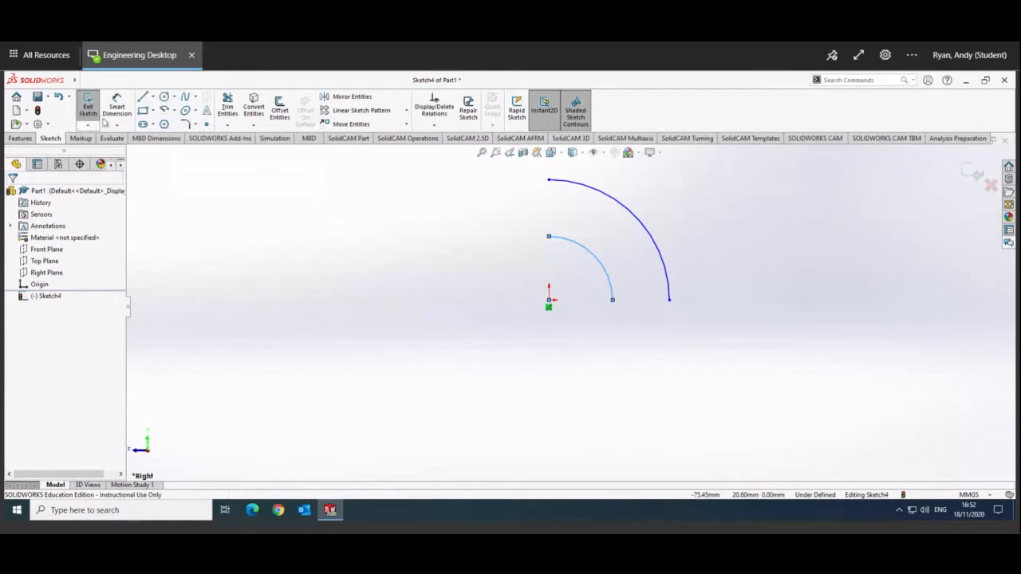
Dimension the inner arc with a radius of 18.5 mm
click(117, 106)
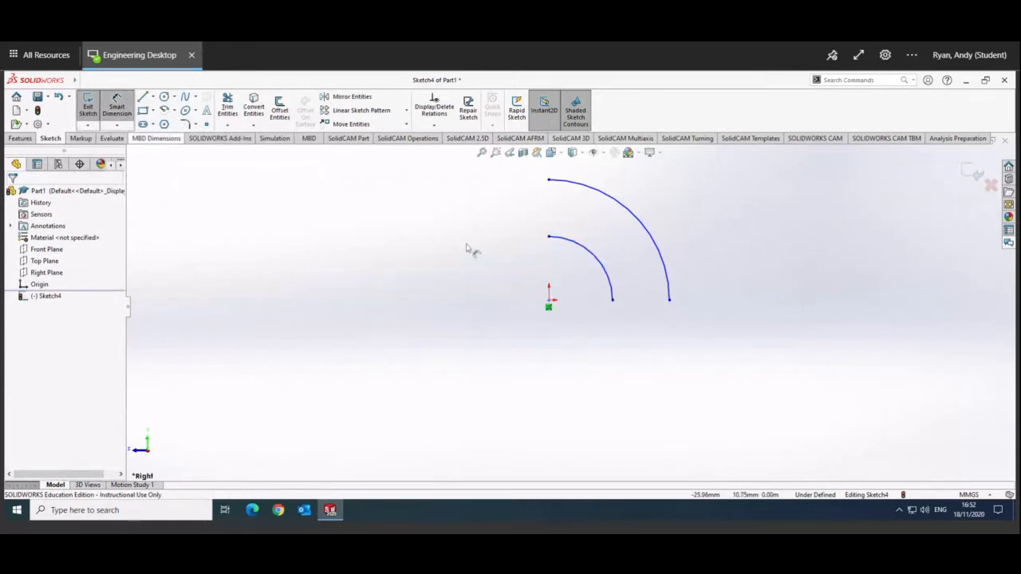
click(572, 245)
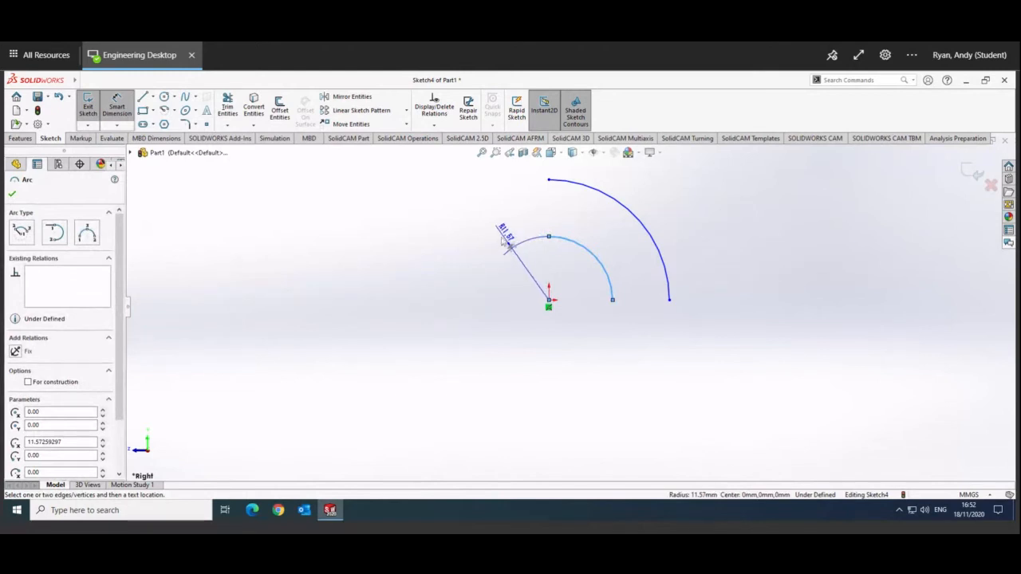
click(493, 252)
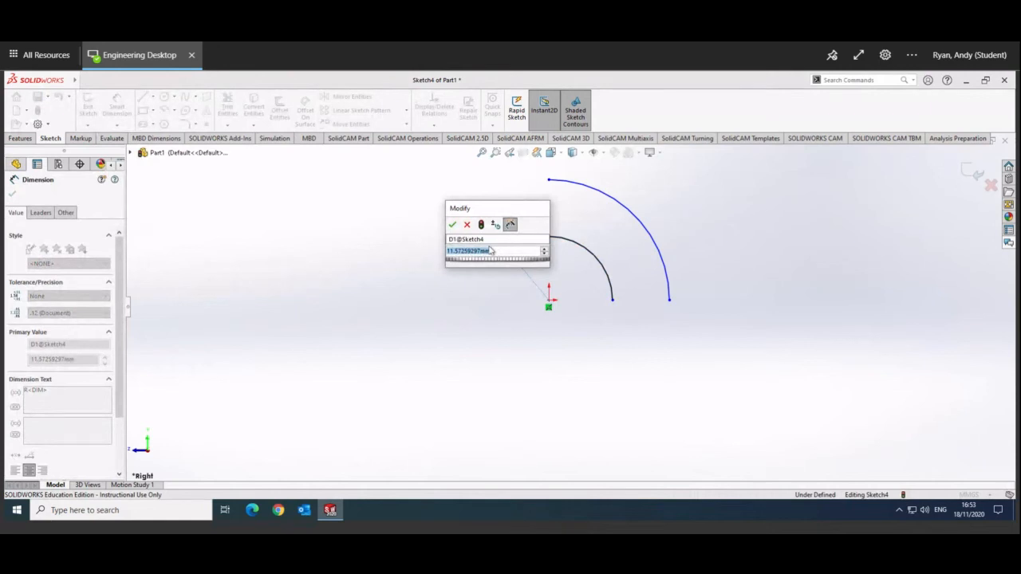
text(18.5)
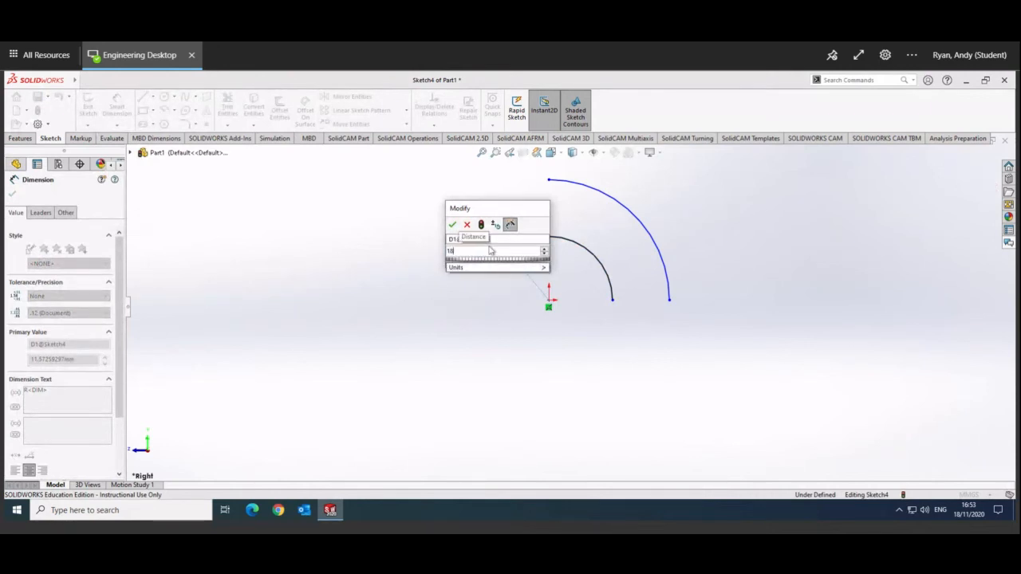
click(452, 225)
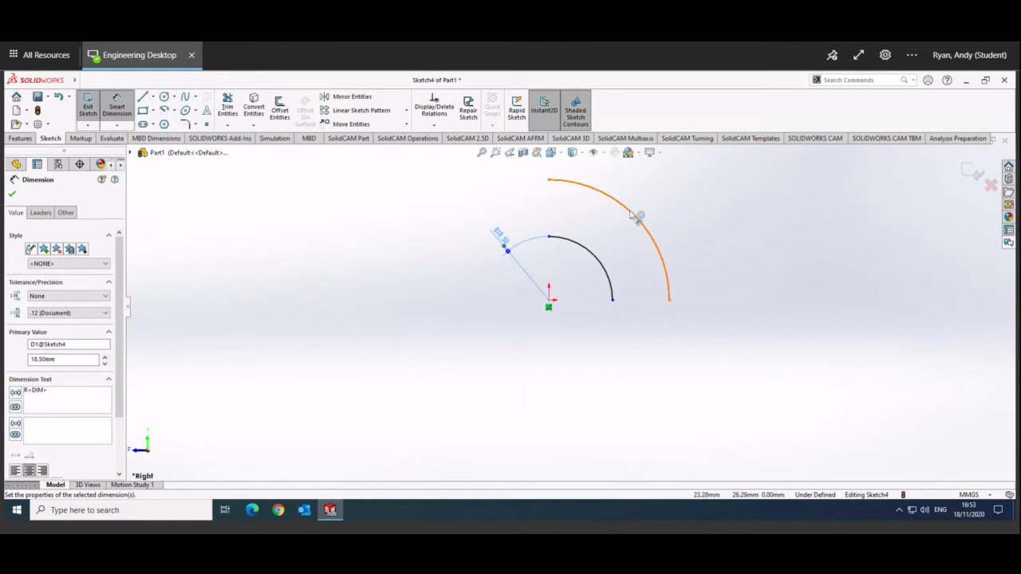
Dimension the outer arc with a radius of 75 mm
click(636, 215)
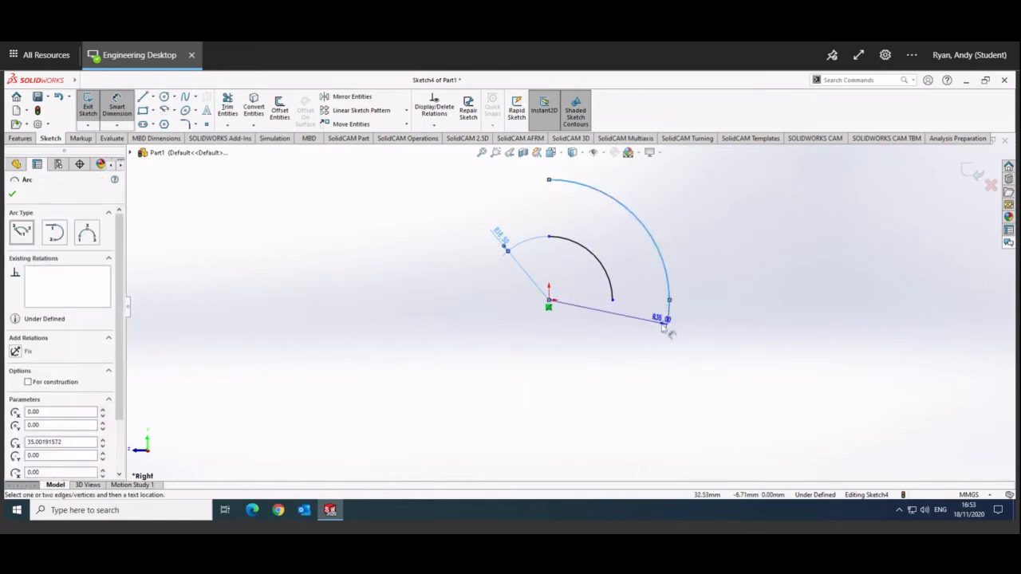
click(659, 341)
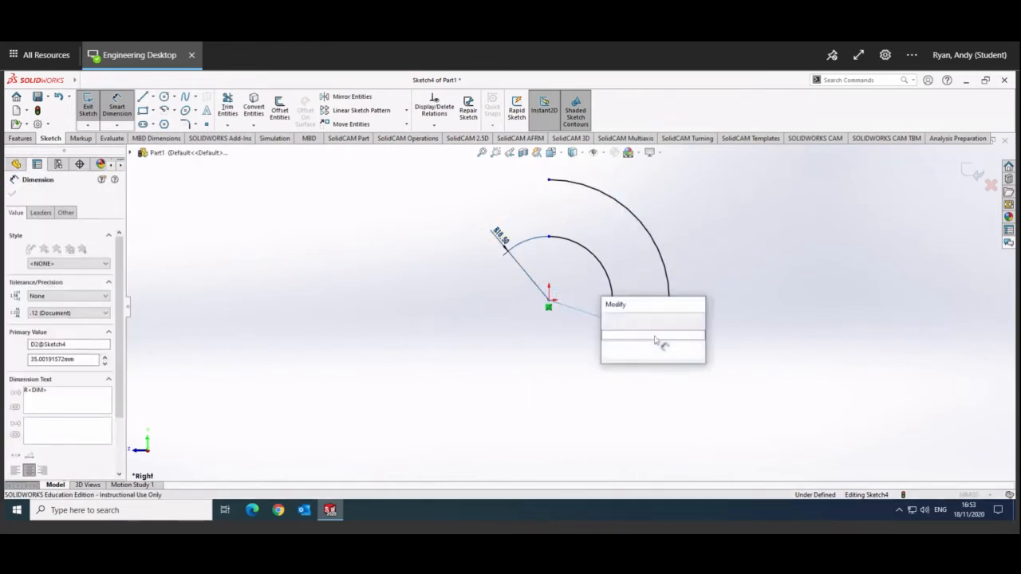
text(75)
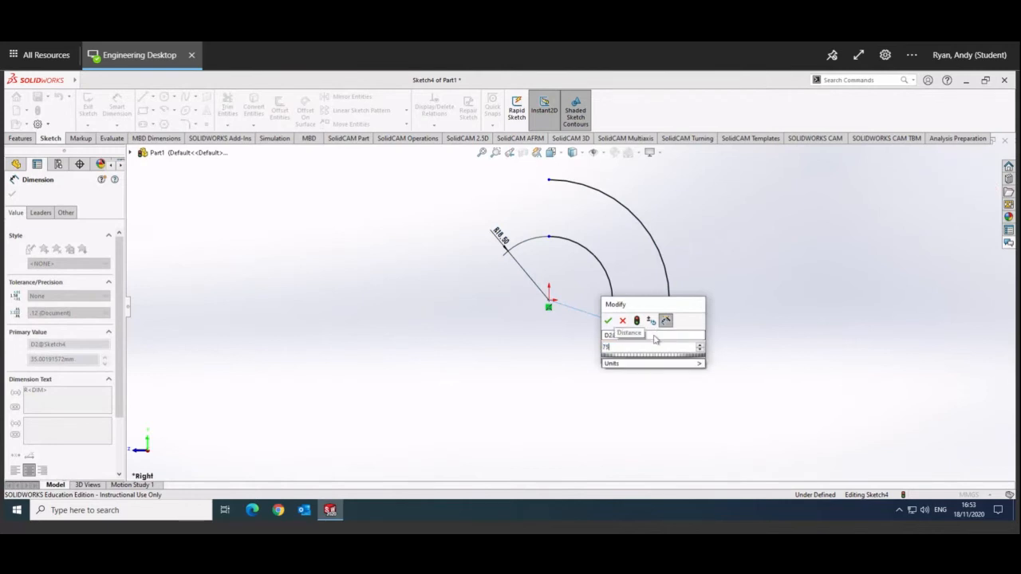
key(Return)
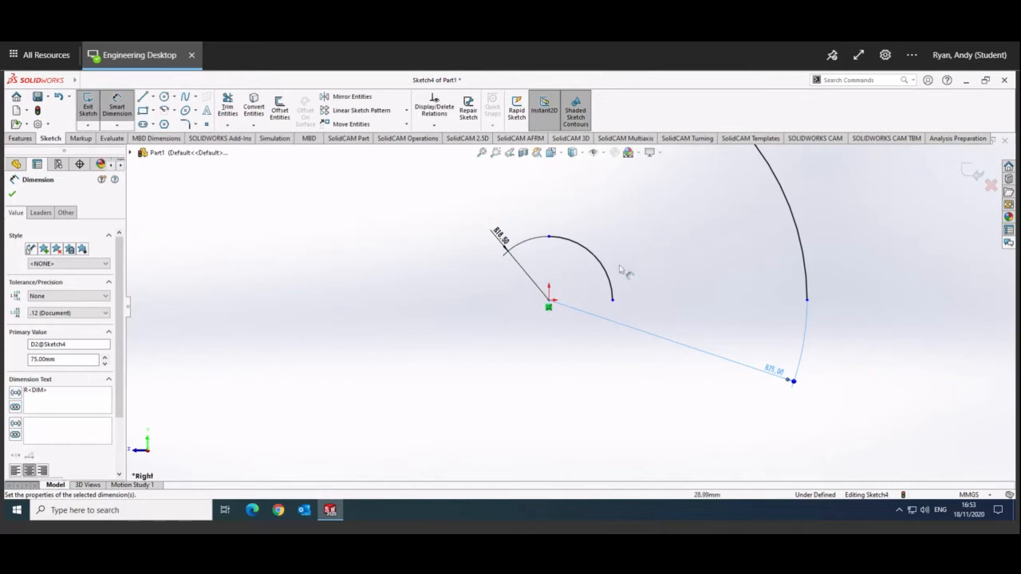
Close the quarter-ring profile with a vertical line and a horizontal line joining the matching endpoints of the two arcs
click(481, 153)
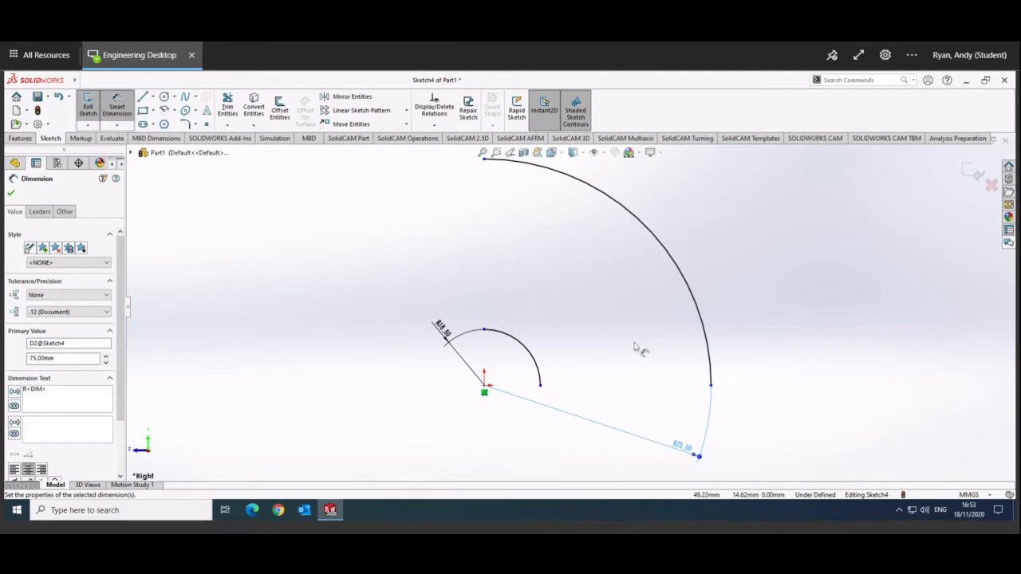
scroll(639, 349, down, 5)
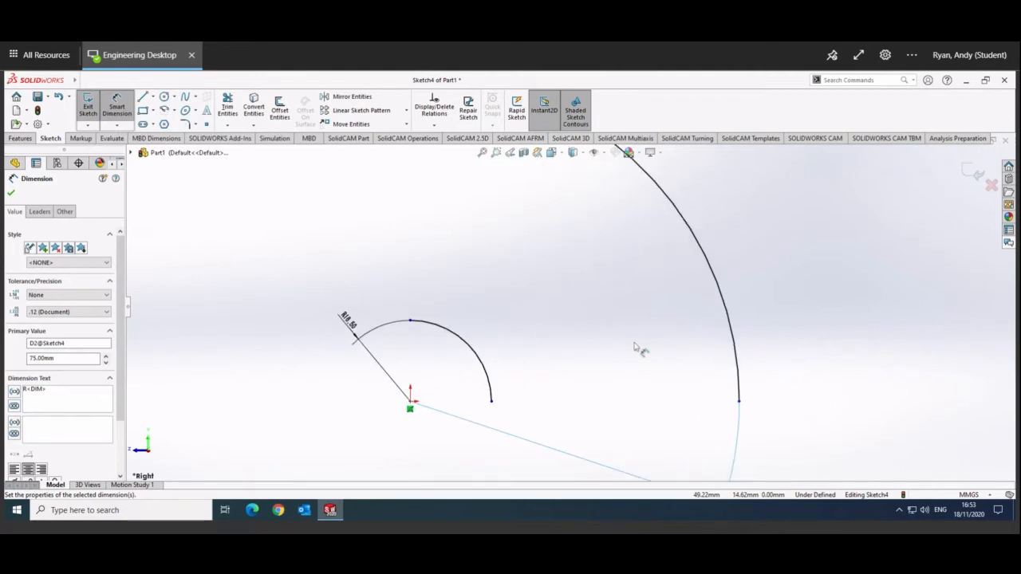
scroll(638, 349, up, 5)
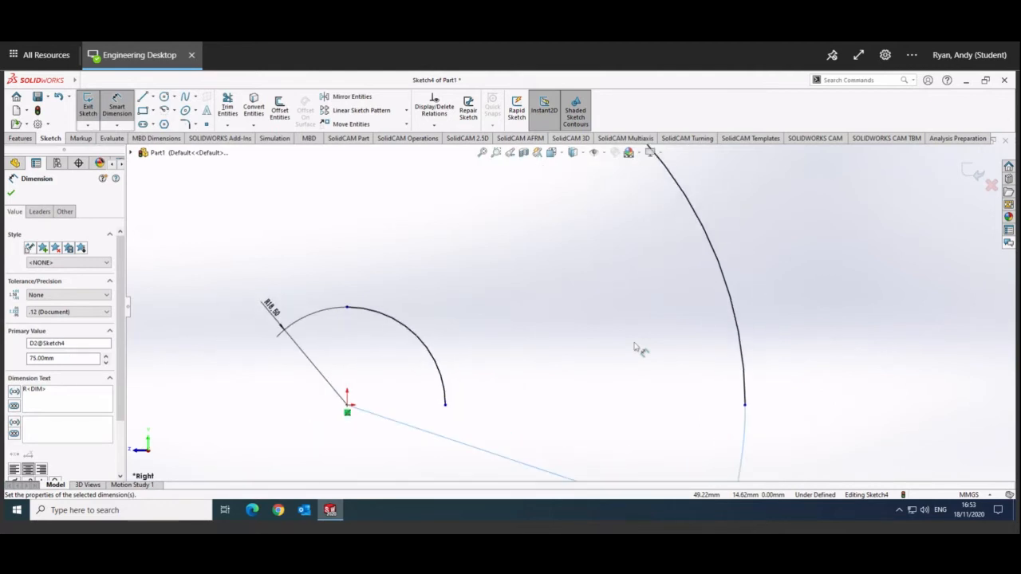
scroll(632, 344, up, 3)
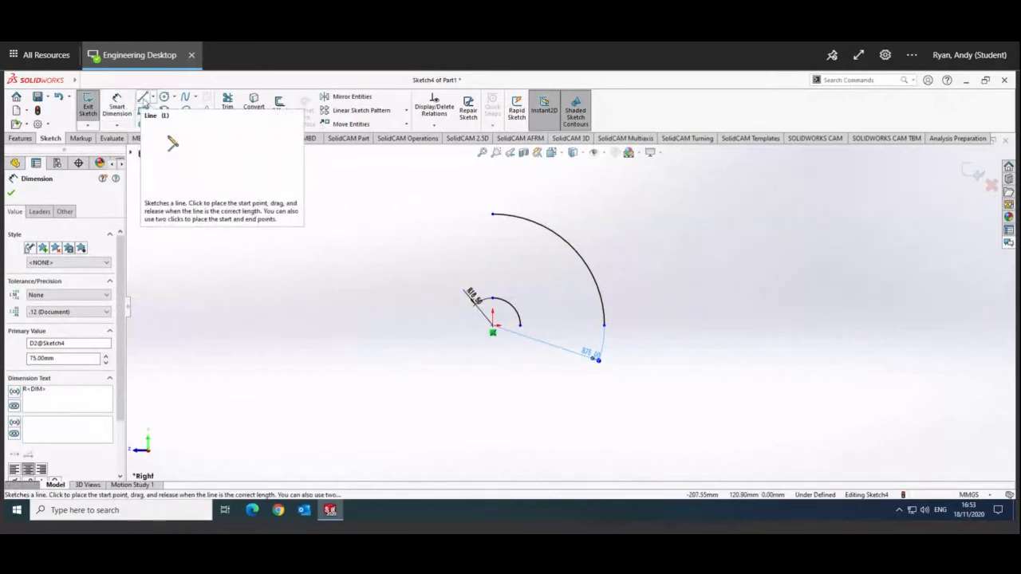
click(166, 137)
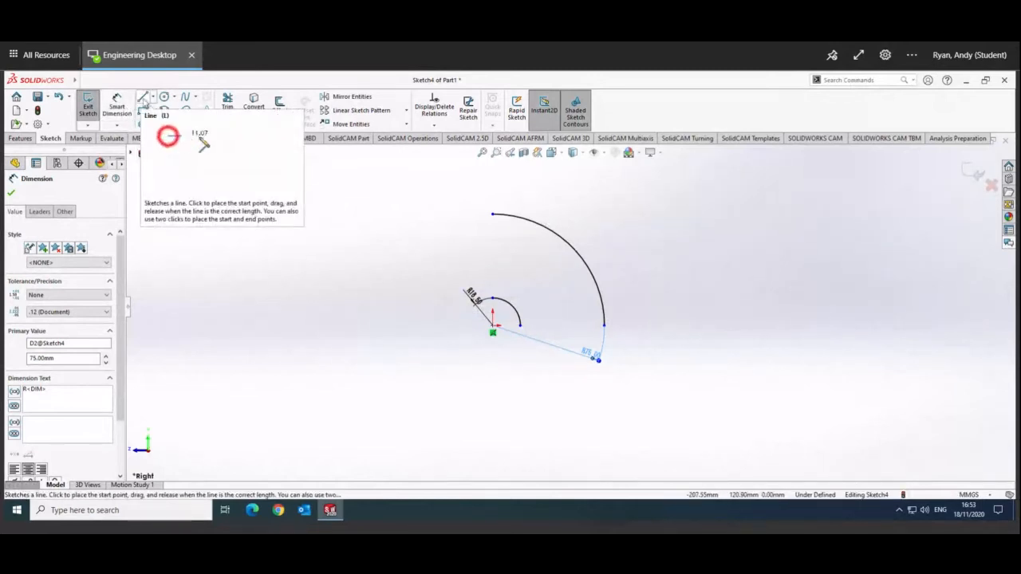
click(492, 214)
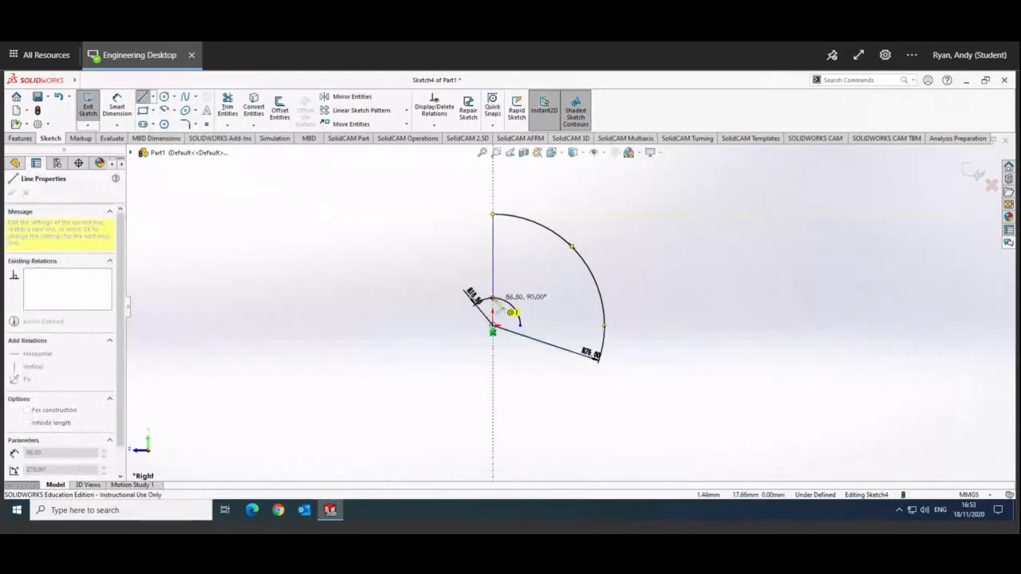
click(492, 298)
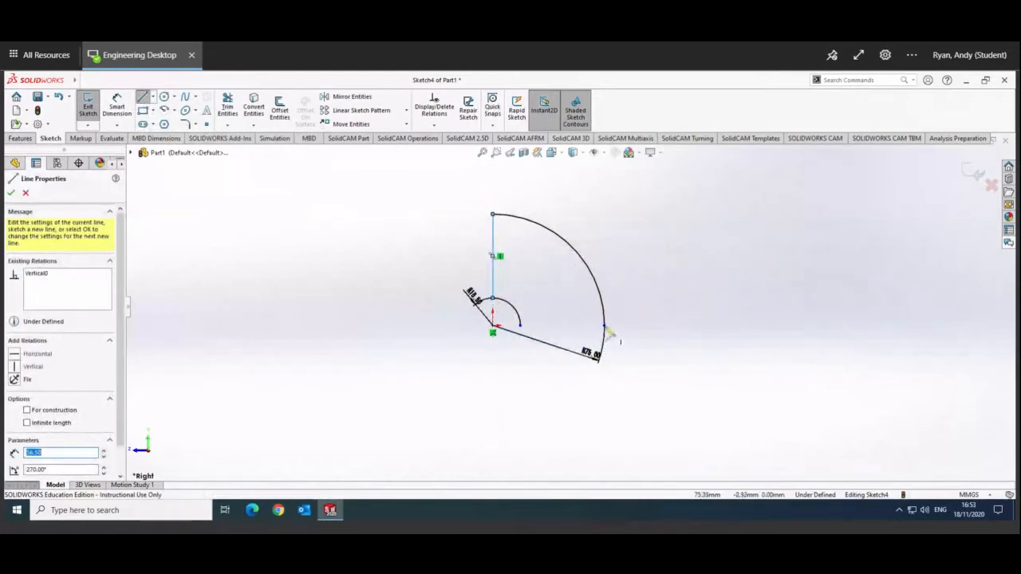
click(604, 326)
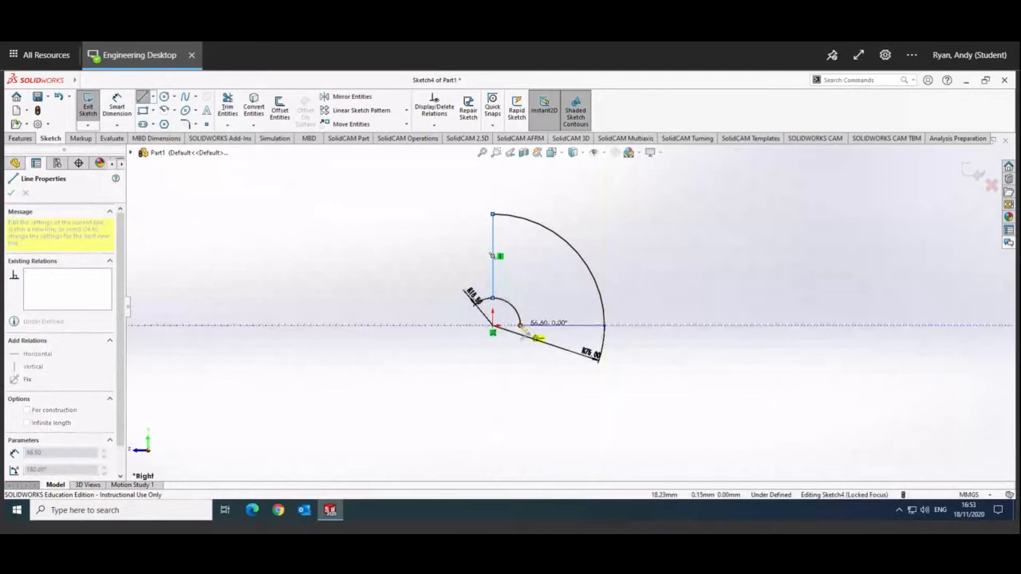
click(520, 326)
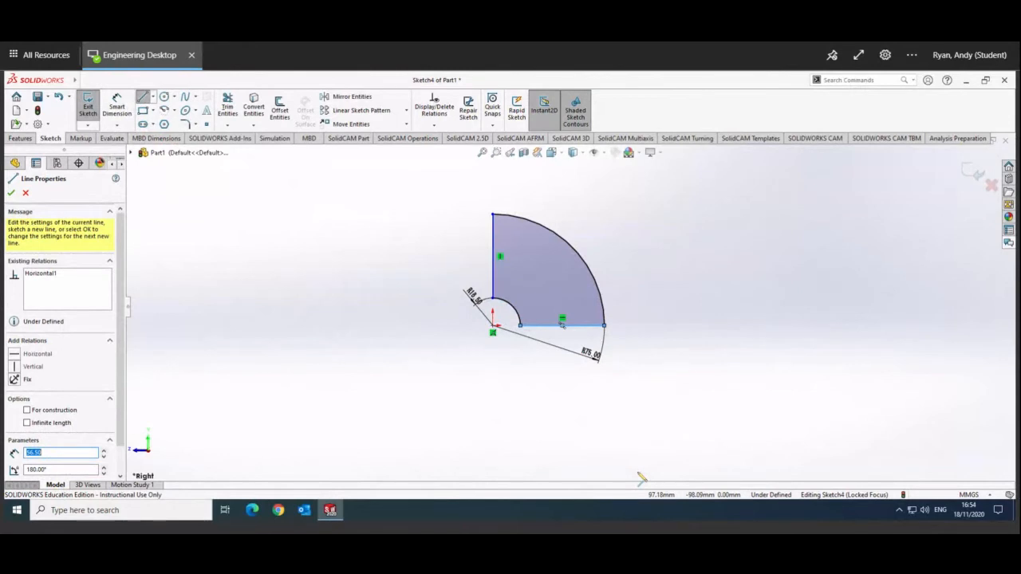
key(Escape)
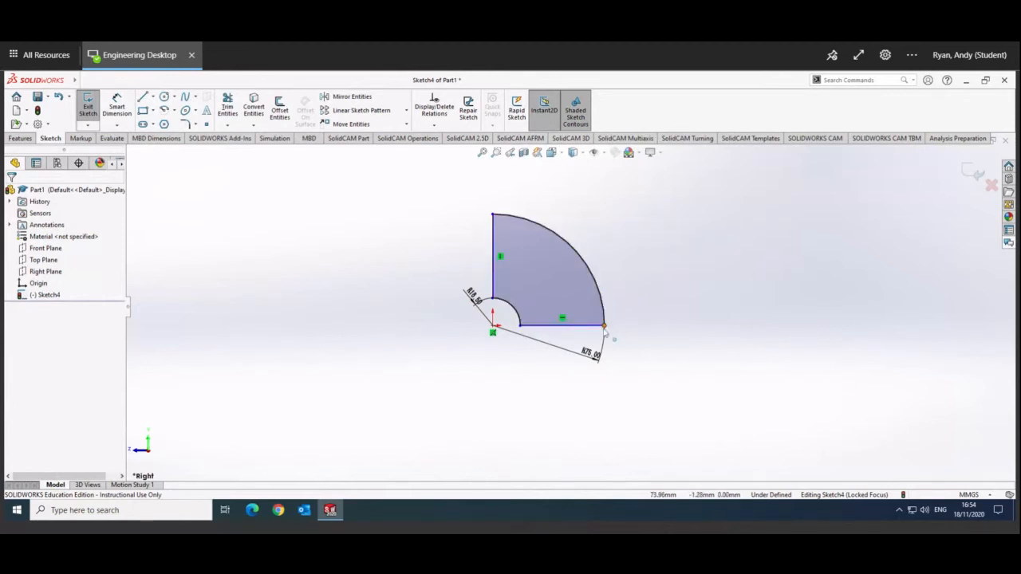
Dimension the length of the profile's vertical line, placing the dimension outside the quarter ring
click(117, 110)
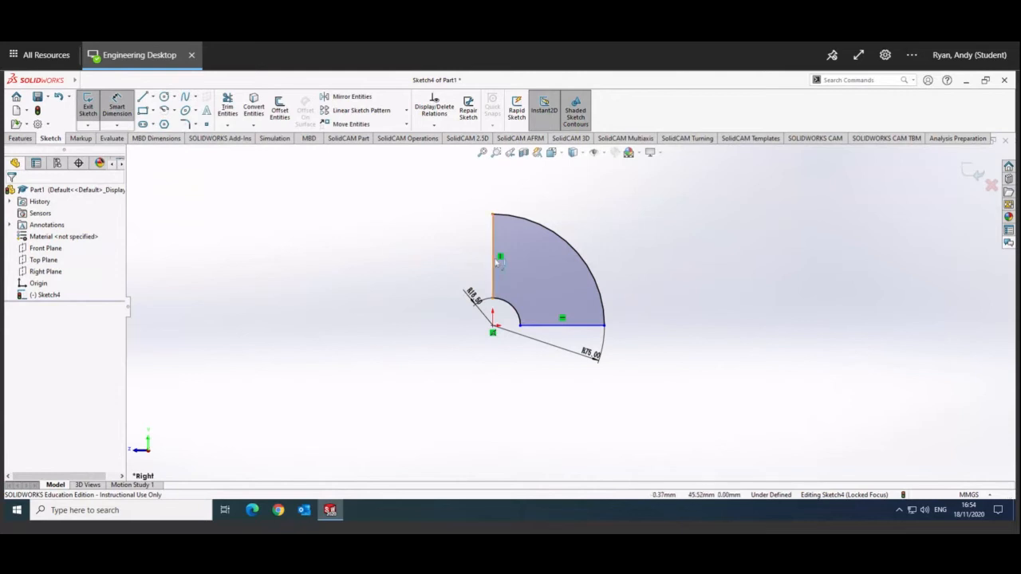
click(493, 263)
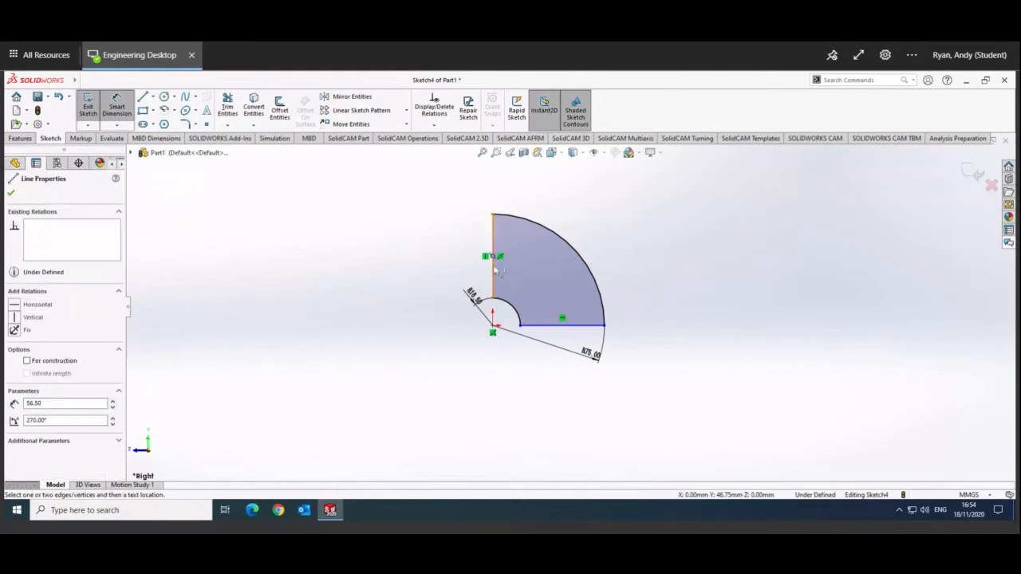
key(Escape)
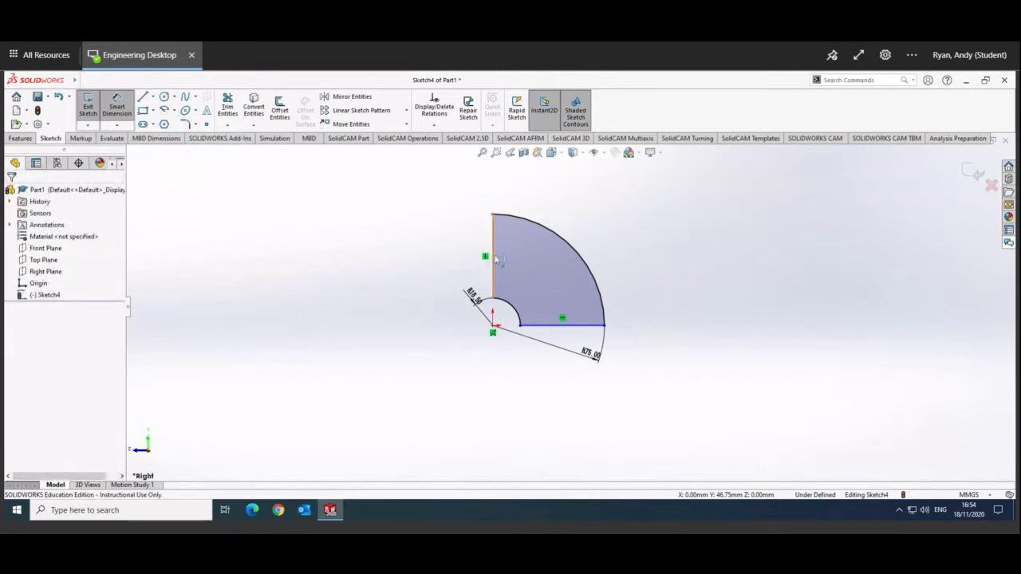
click(494, 260)
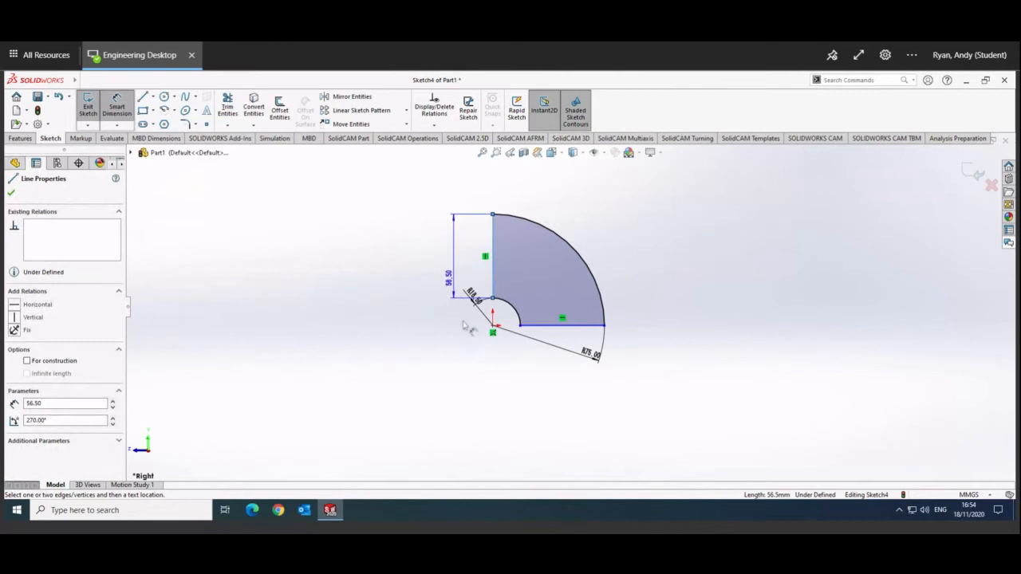
click(459, 257)
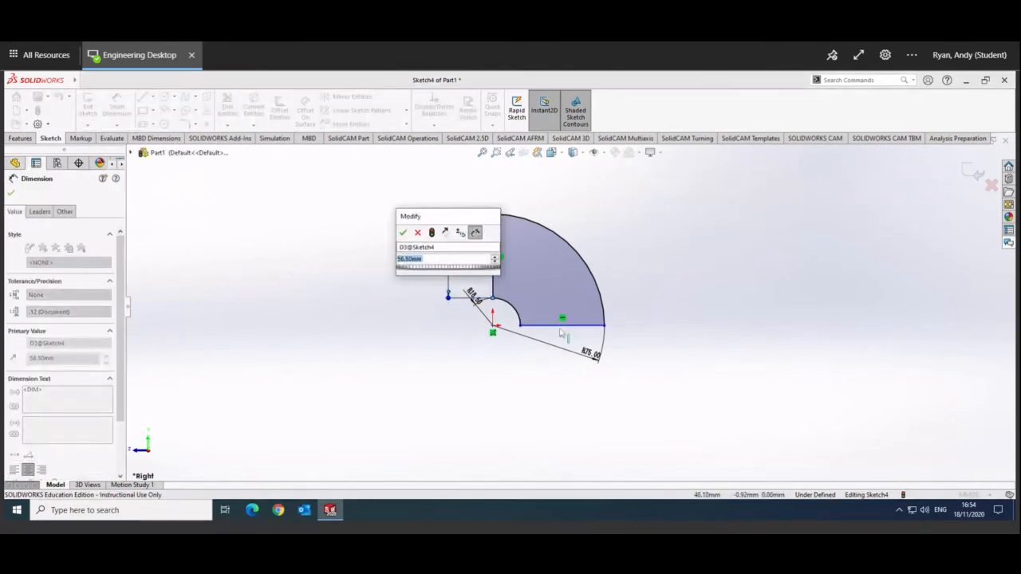
click(404, 233)
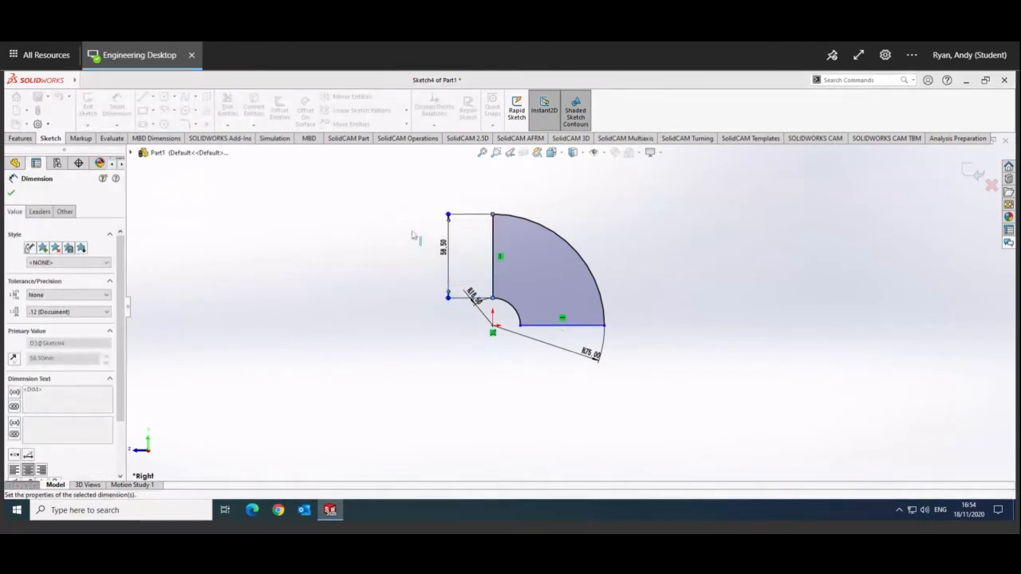
Dimension the profile's horizontal line with a length of 56.5 mm and finish the sketch
click(562, 325)
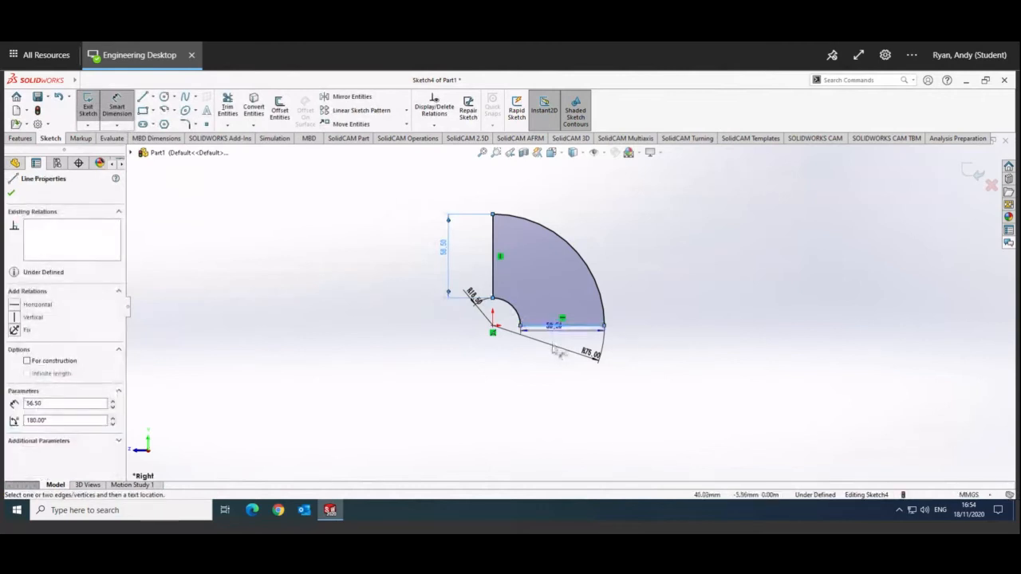
click(556, 381)
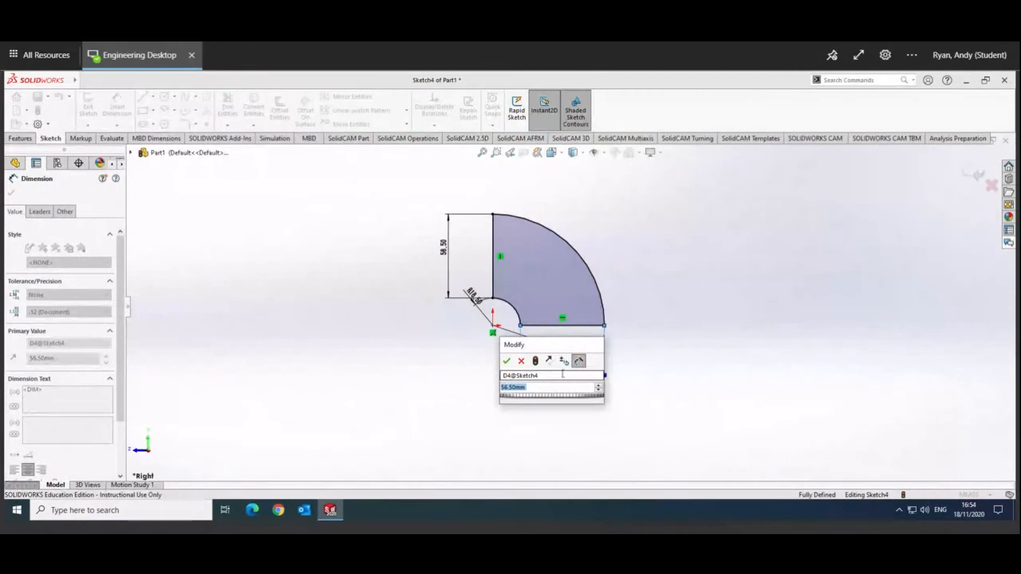
text(58.5)
key(Return)
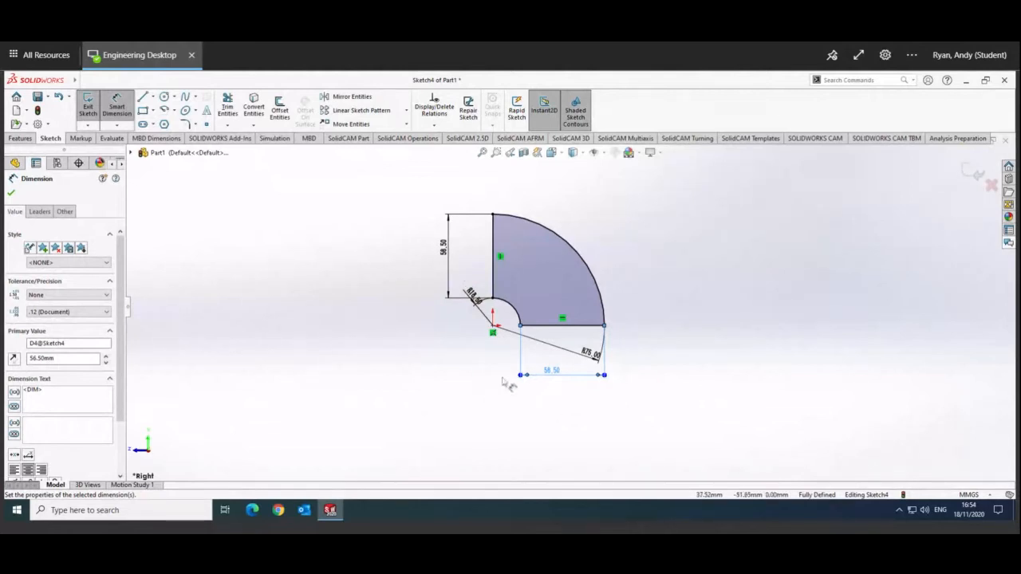
click(87, 110)
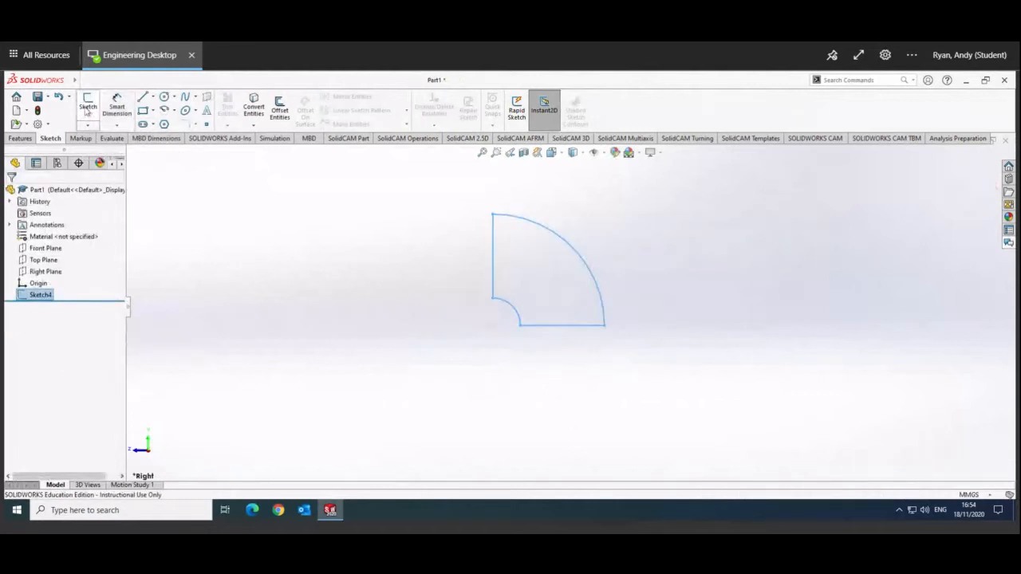
Extrude the quarter-ring profile as a blind boss with a depth of 203 mm
click(22, 140)
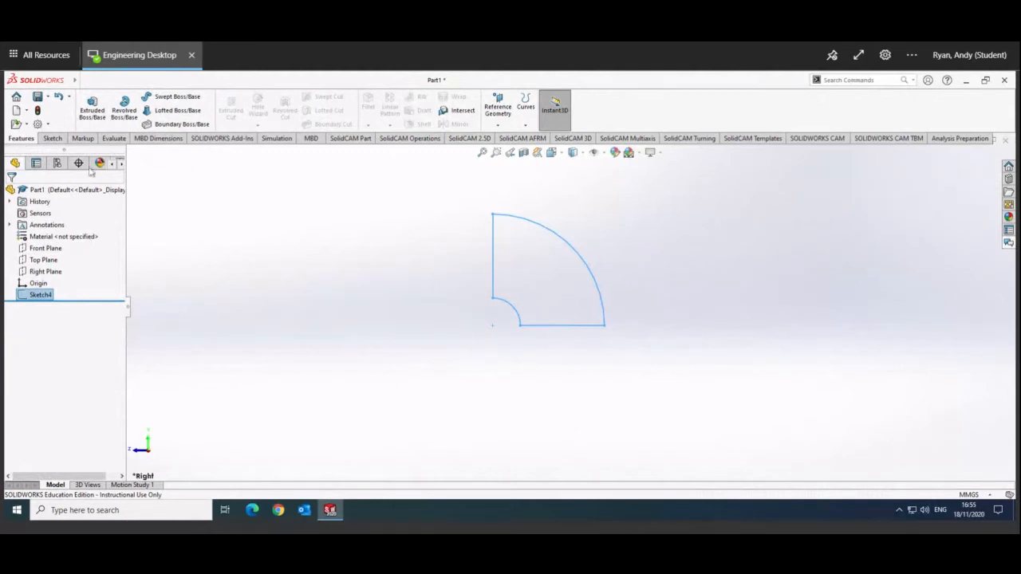
click(93, 110)
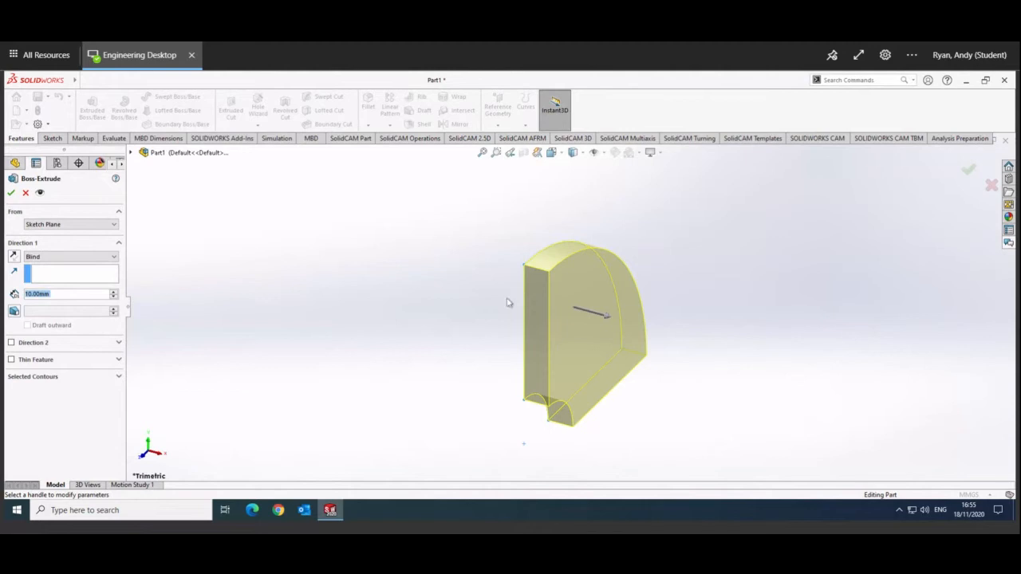
double_click(60, 295)
text(203)
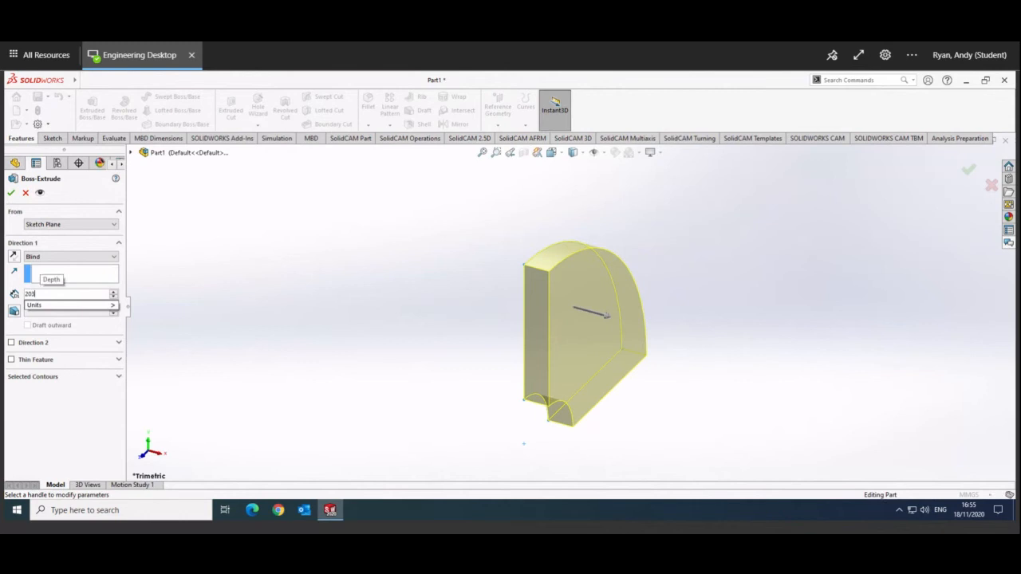
key(Return)
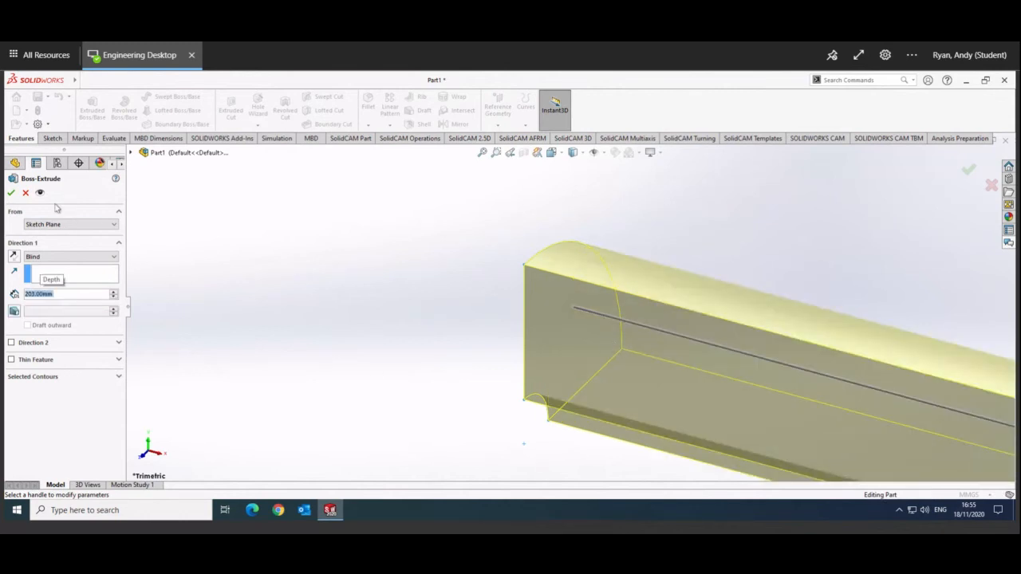
click(10, 193)
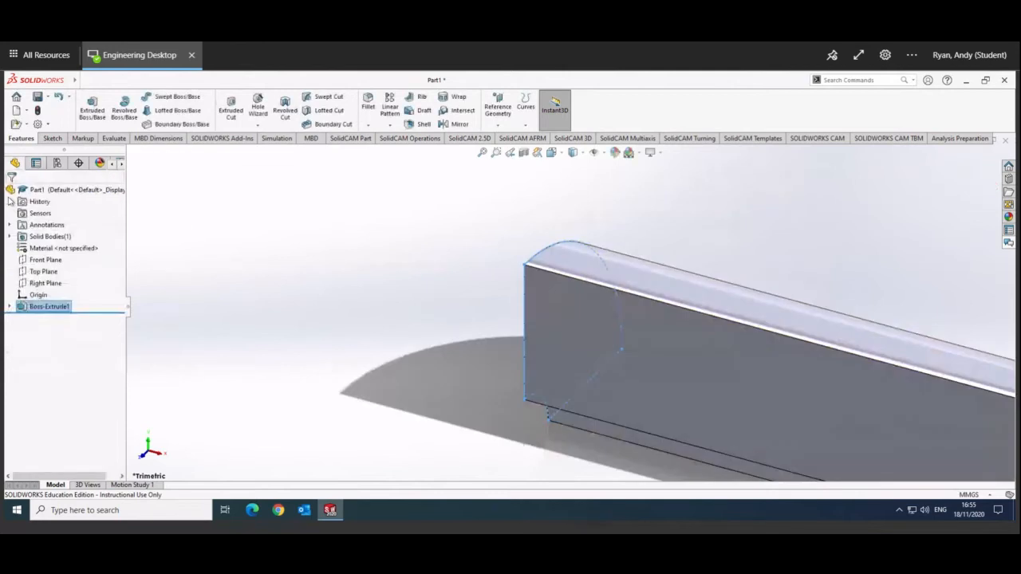
Inspect the whole extruded solid from several angles, including its underside and concave inner face
click(482, 152)
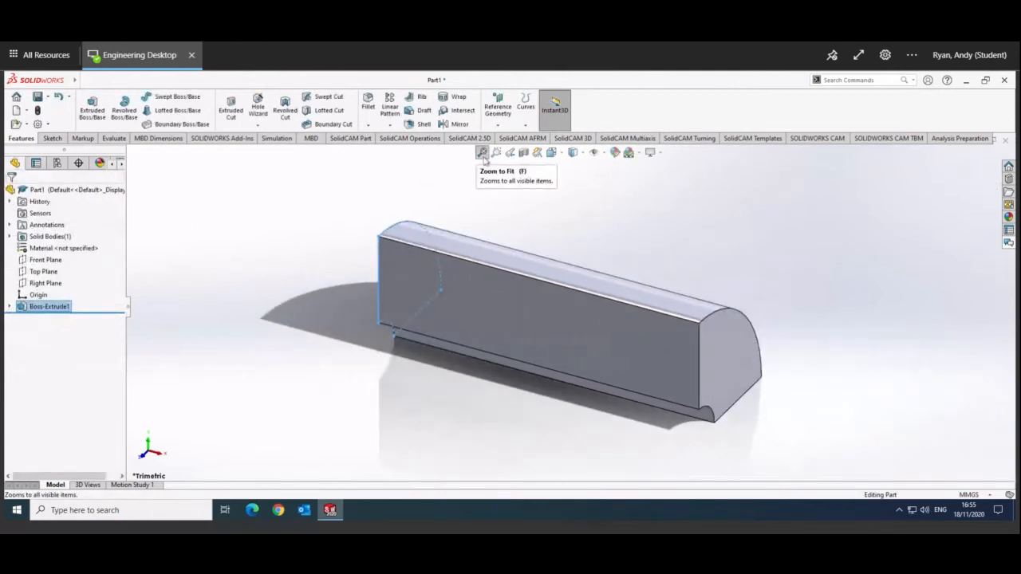
key(Right)
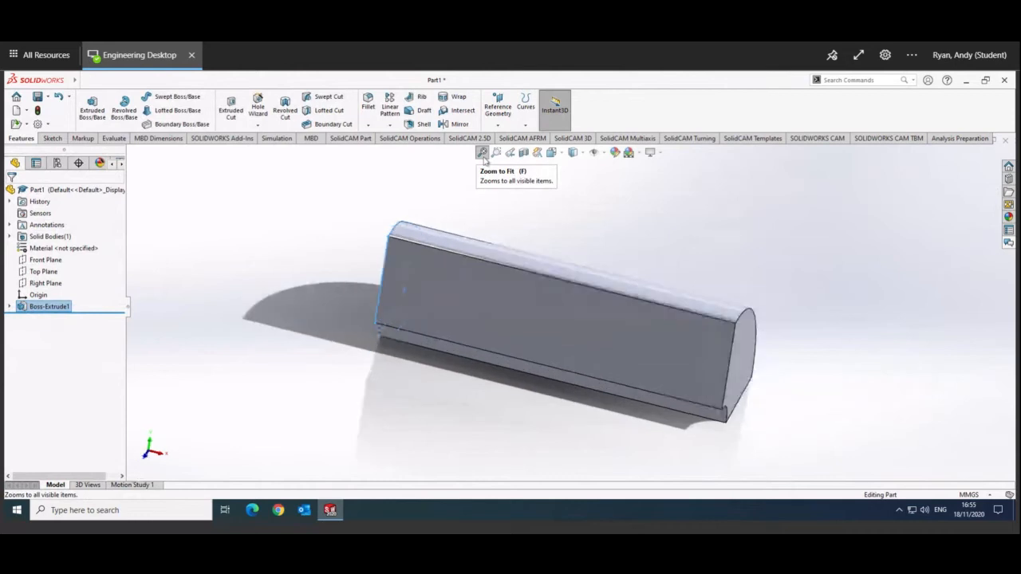
key(Right)
key(Right)
key(Right)
key(Right)
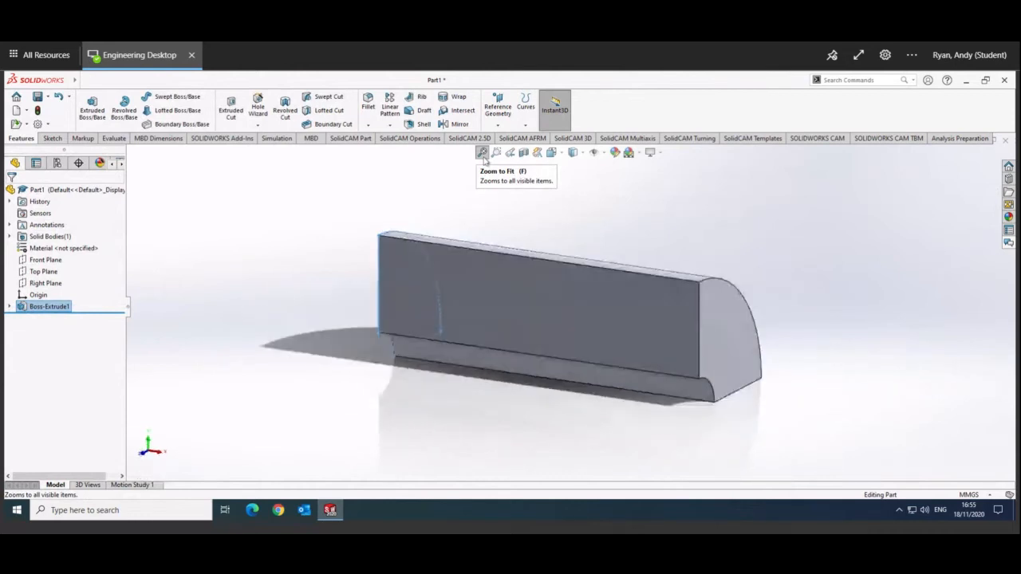
key(Up)
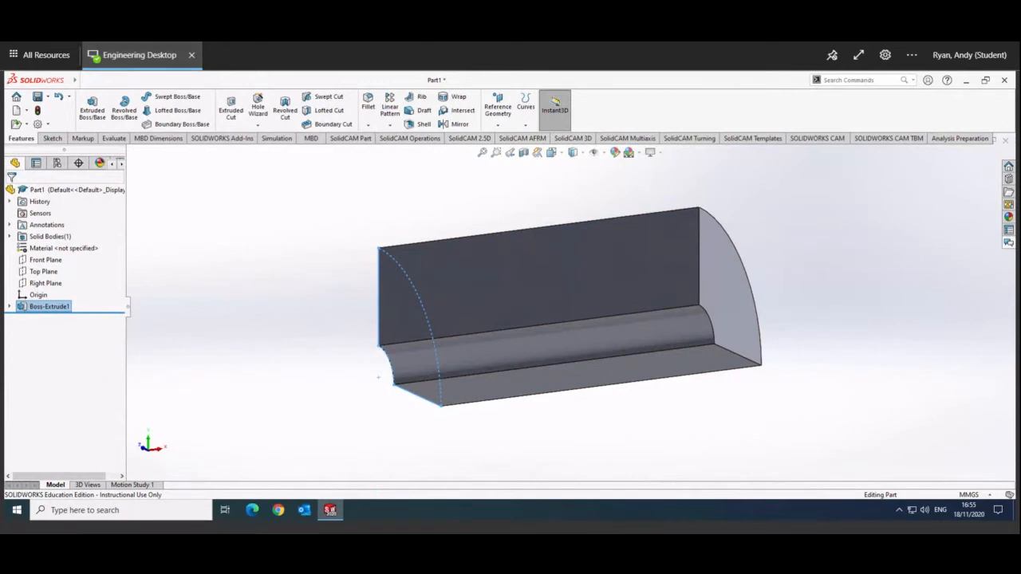
Save the part in the Documents folder as Thick-wall.SLDPRT
mouse_move(36, 80)
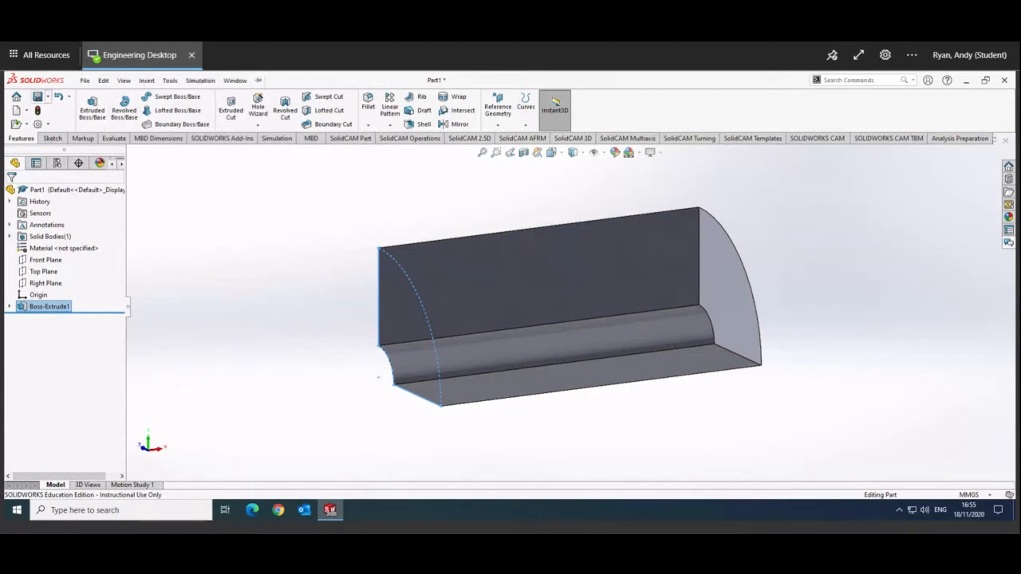
click(47, 97)
click(52, 118)
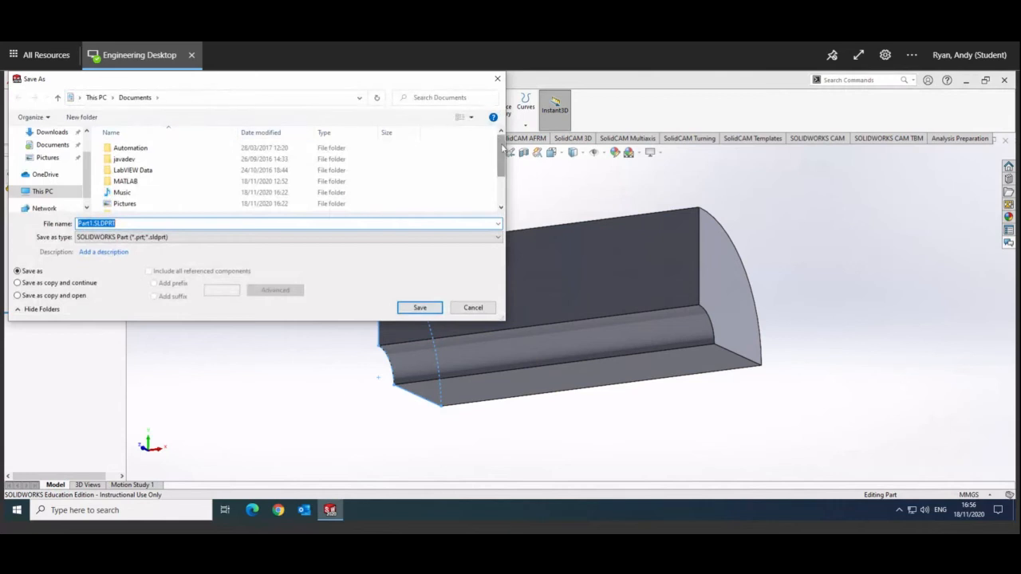
scroll(499, 191, down, 2)
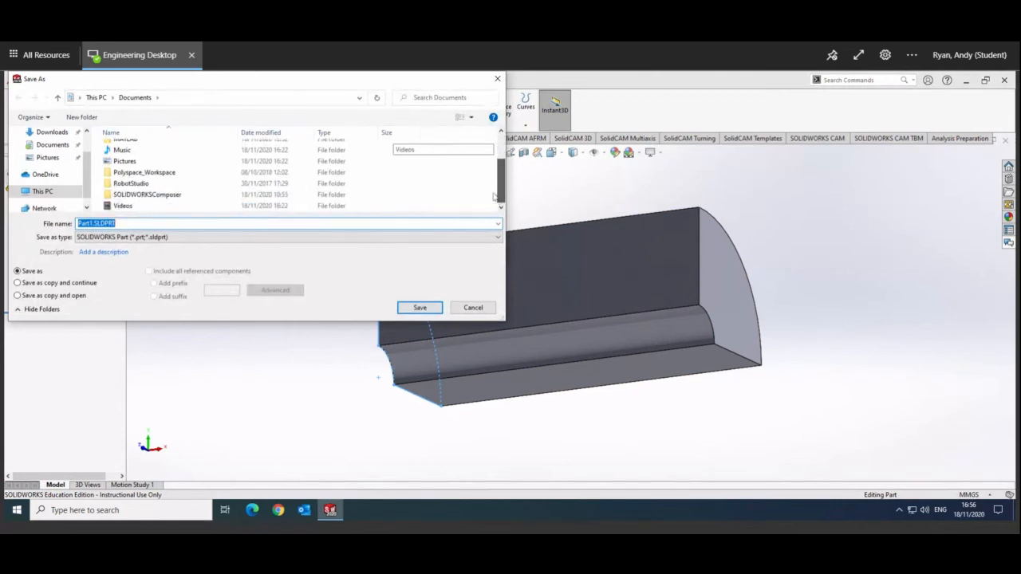
scroll(493, 180, up, 3)
scroll(486, 150, down, 3)
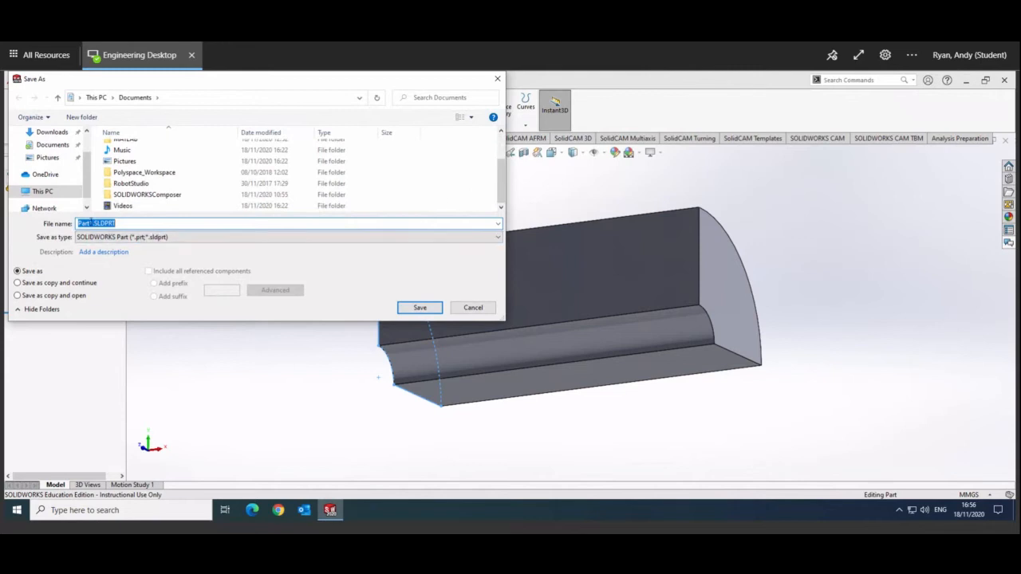
double_click(92, 222)
key(BackSpace)
text(The)
key(BackSpace)
text(ick-wall)
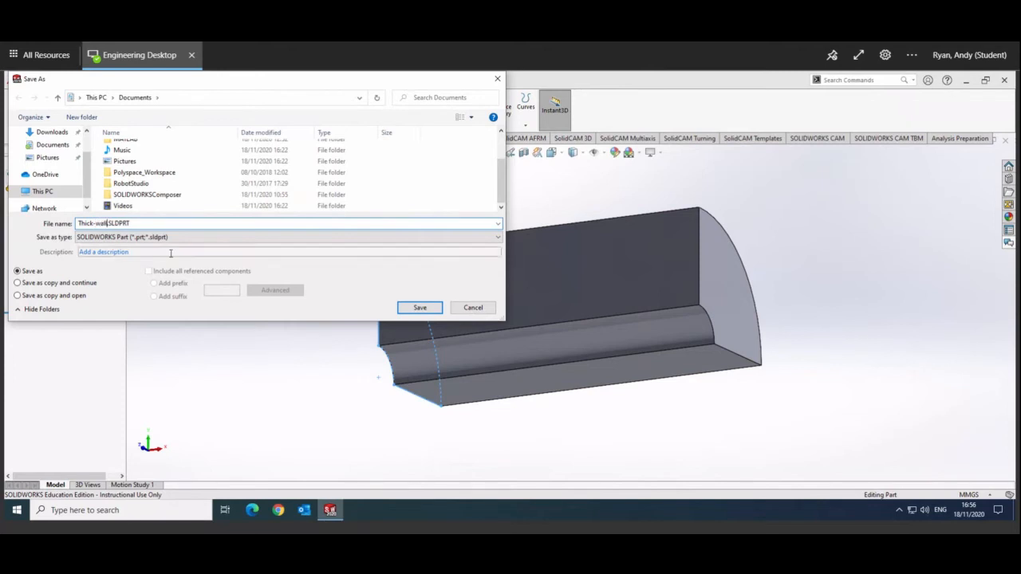
click(408, 307)
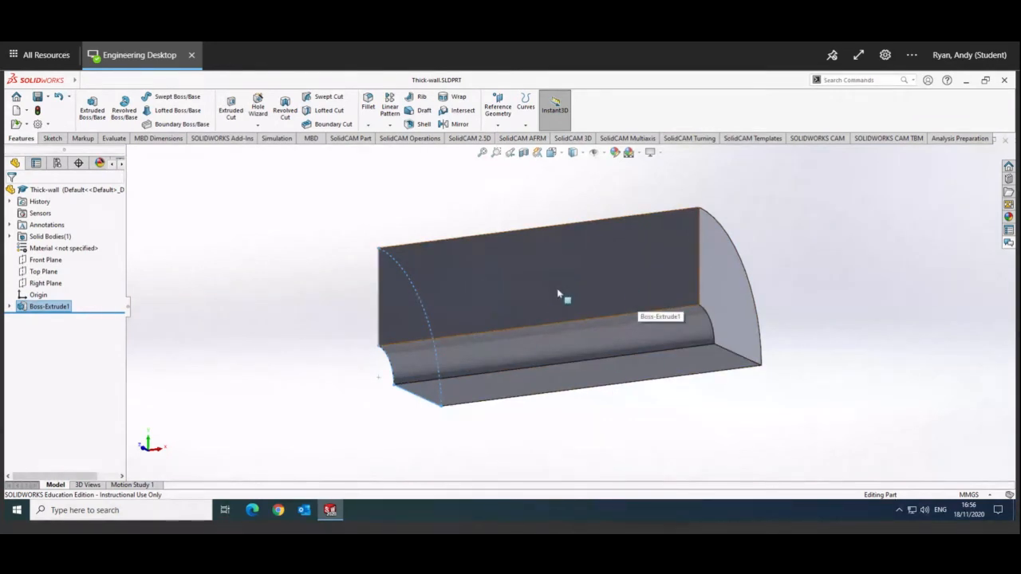
Open the material library for the part, collapse the Steel category and expand Aluminium Alloys
right_click(83, 252)
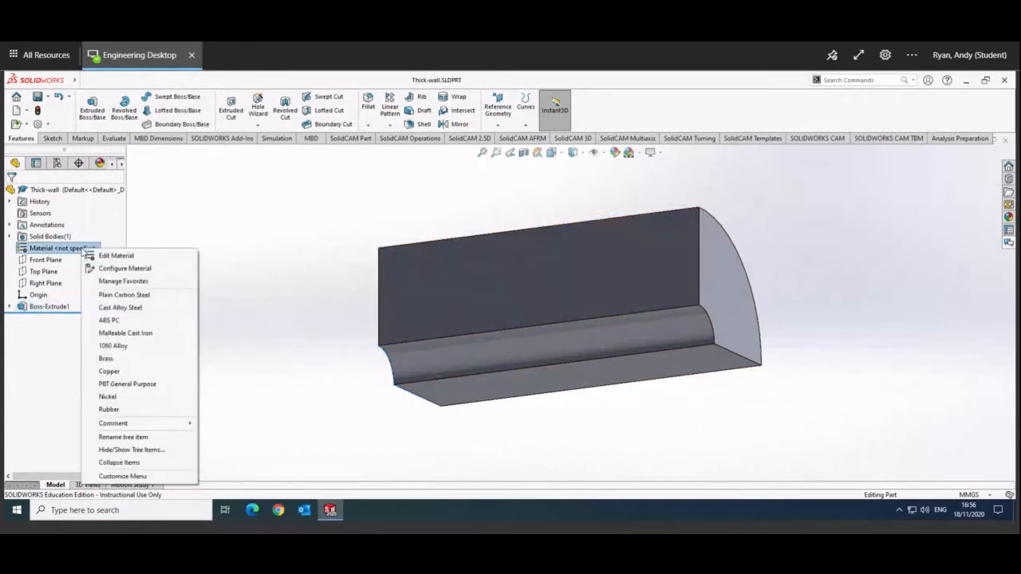
click(120, 259)
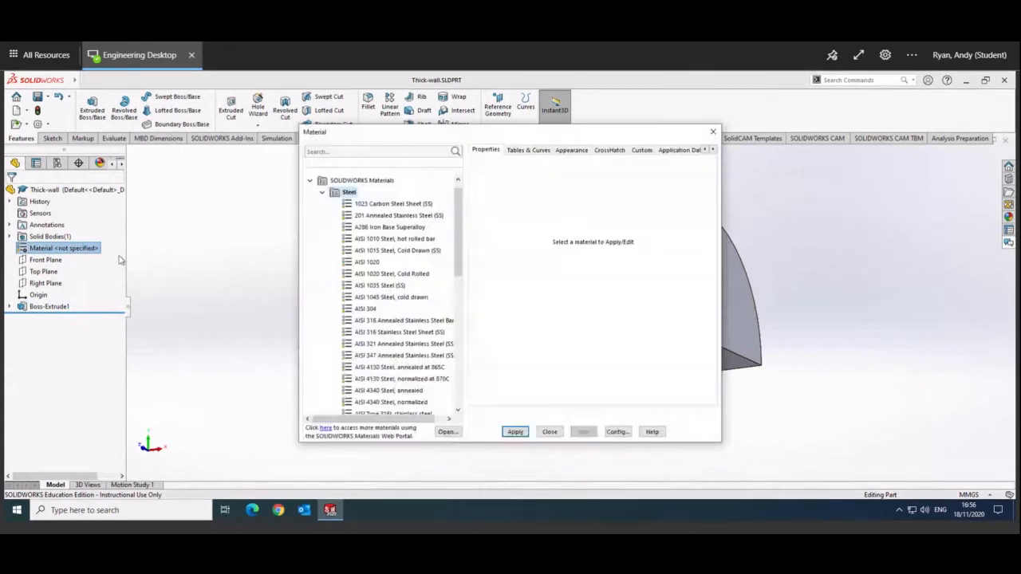
click(322, 192)
click(324, 228)
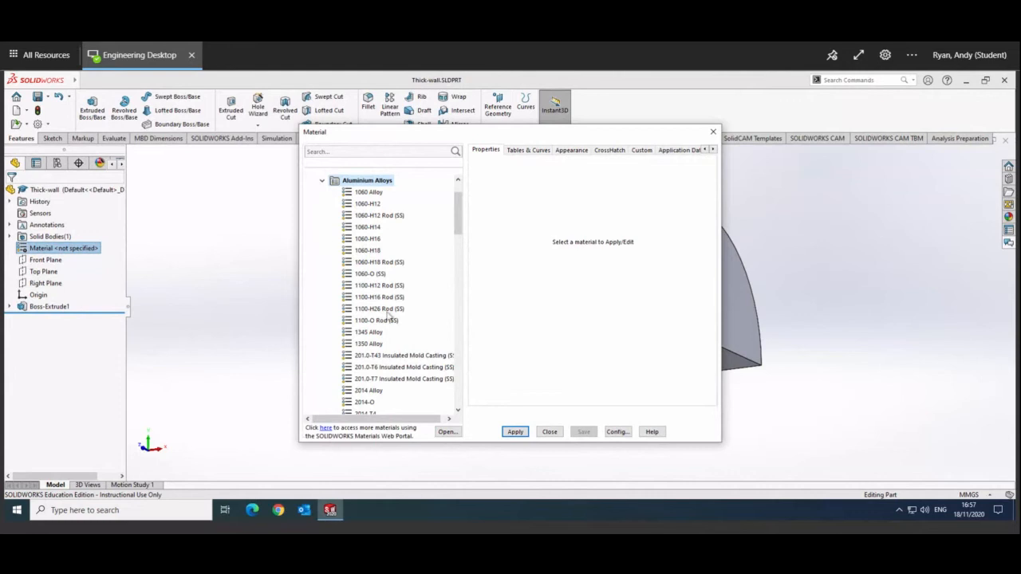
Examine the material properties of the aluminium alloys from 1060 Alloy through 1345 Alloy
click(369, 194)
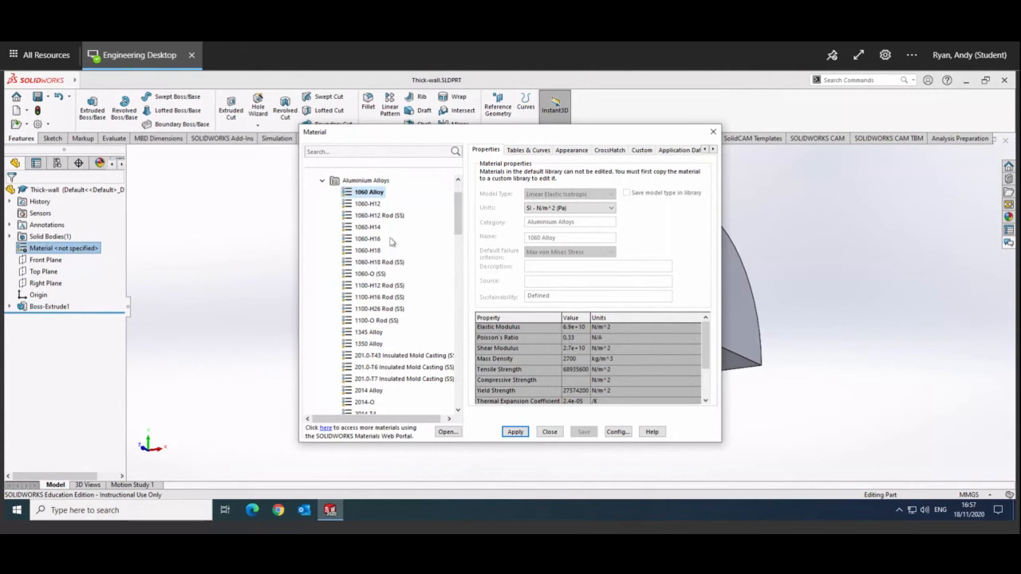
key(Down)
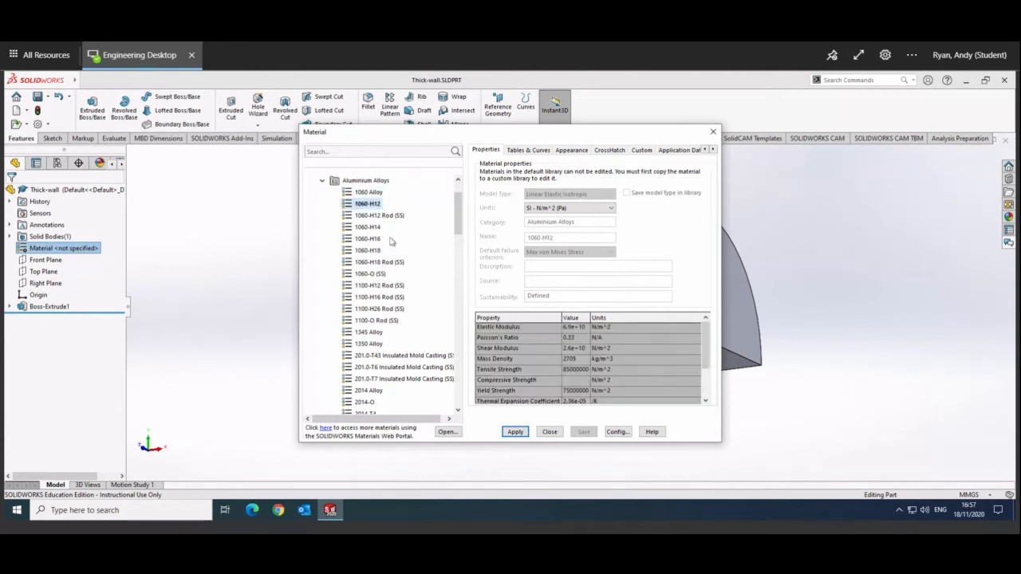
key(Down)
key(Down)
key(Down)
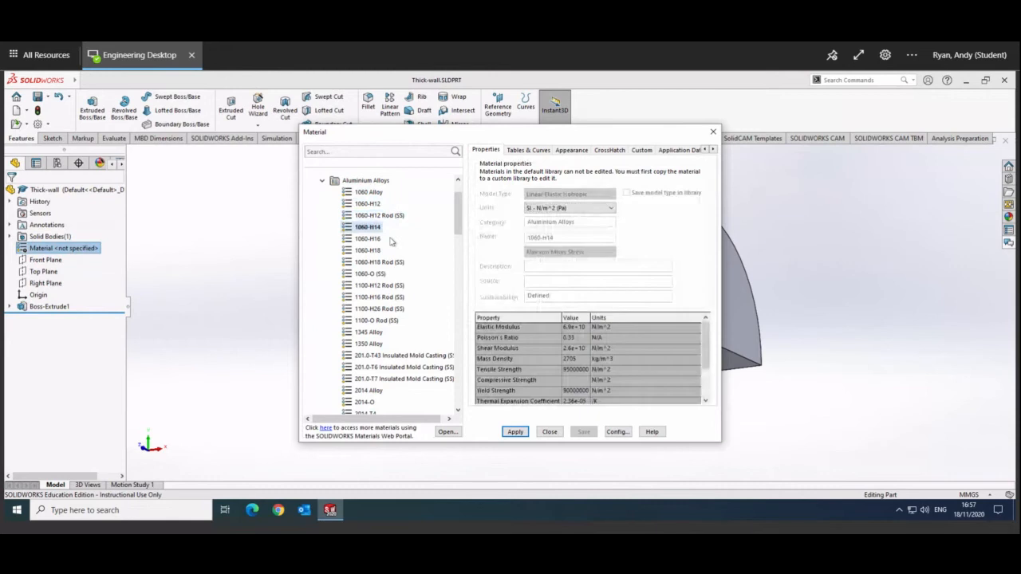
key(Down)
key(Down)
key(Down)
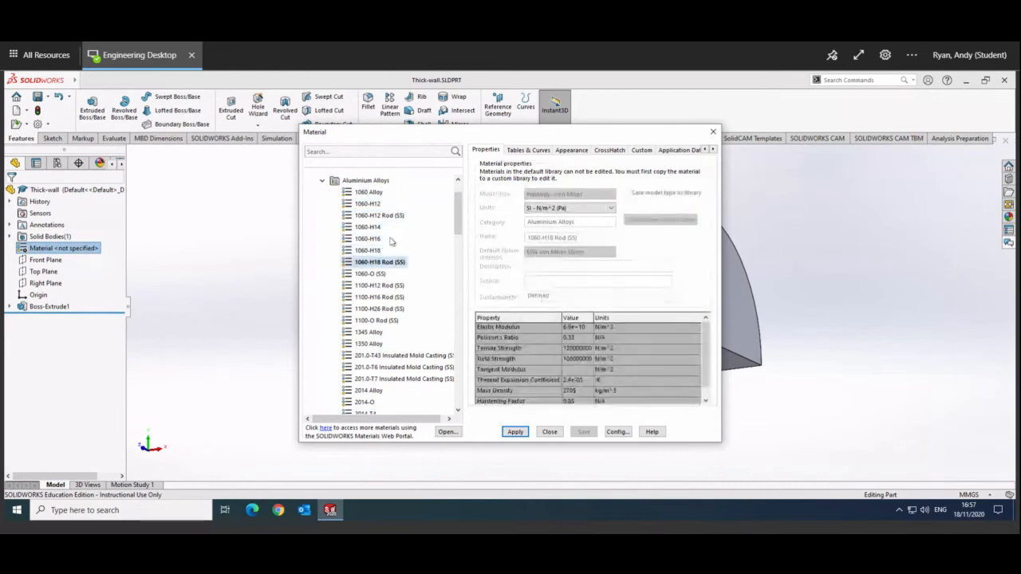
key(Down)
key(Down)
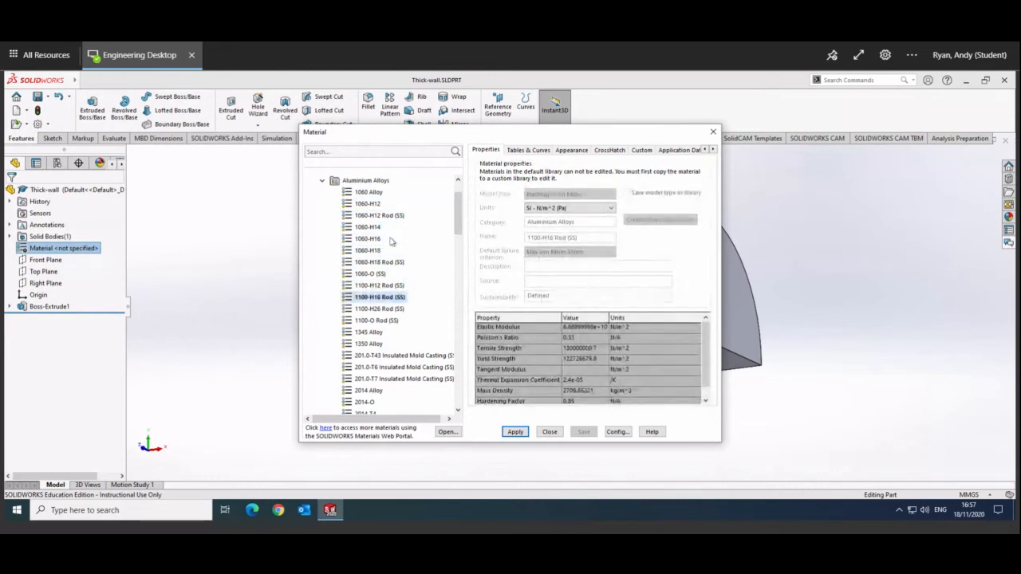
key(Down)
key(Down)
key(Down)
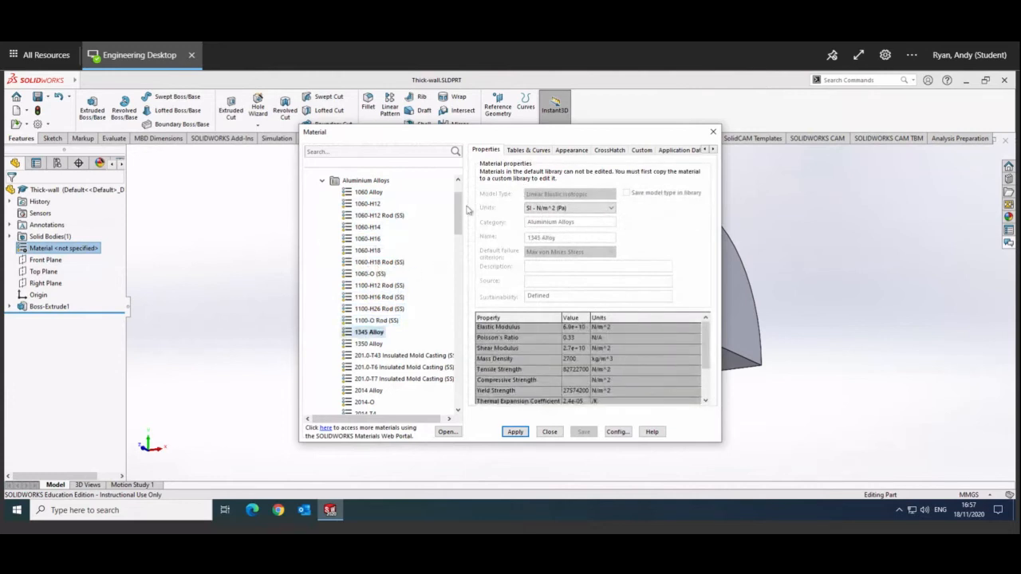
Apply 2014 Alloy from the Aluminium Alloys category to the part and close the material library
drag(461, 209, 460, 230)
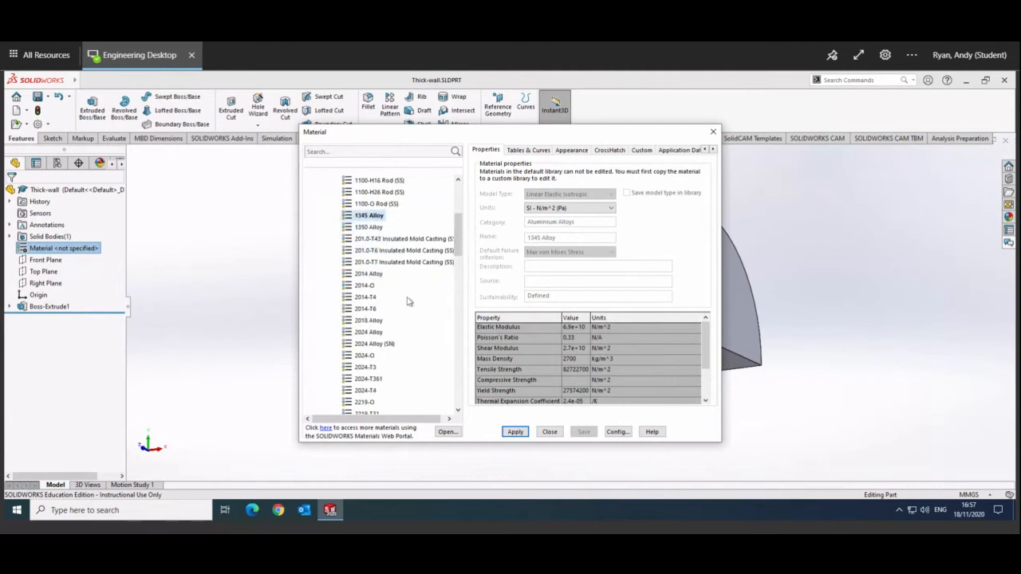
click(363, 275)
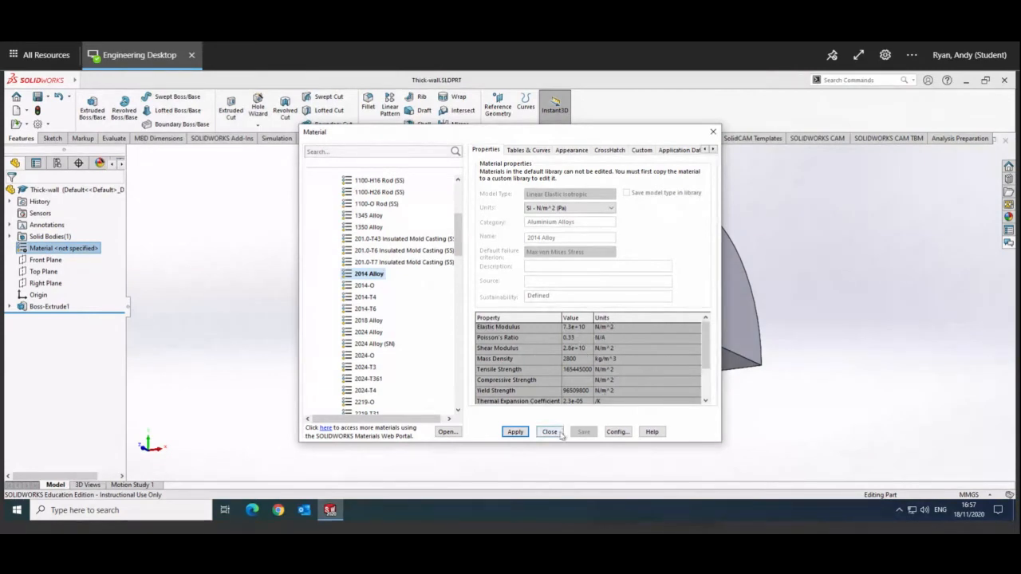
click(515, 433)
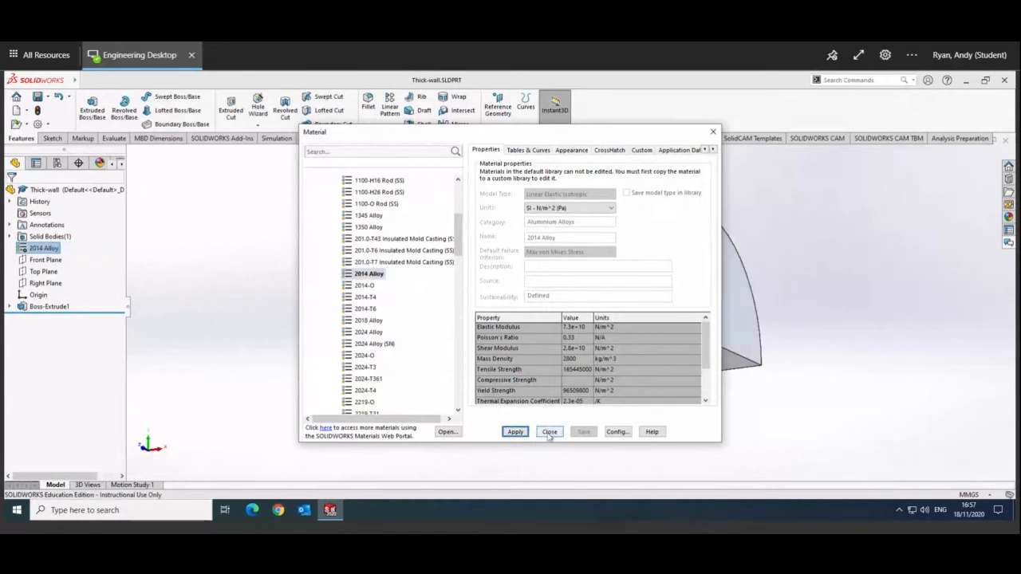
click(549, 432)
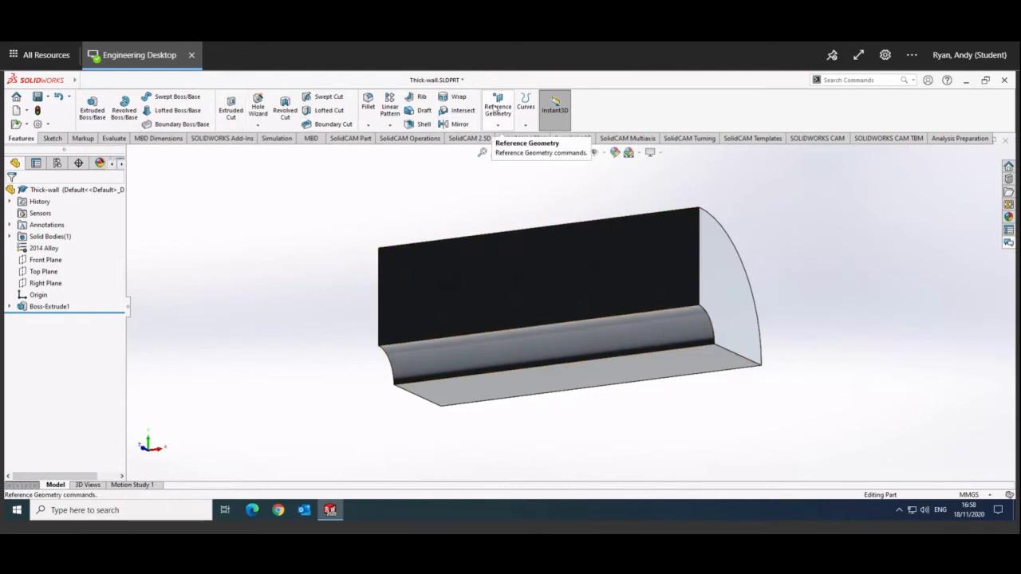
Create a reference axis at the intersection of the quarter cylinder's two flat radial faces
click(497, 108)
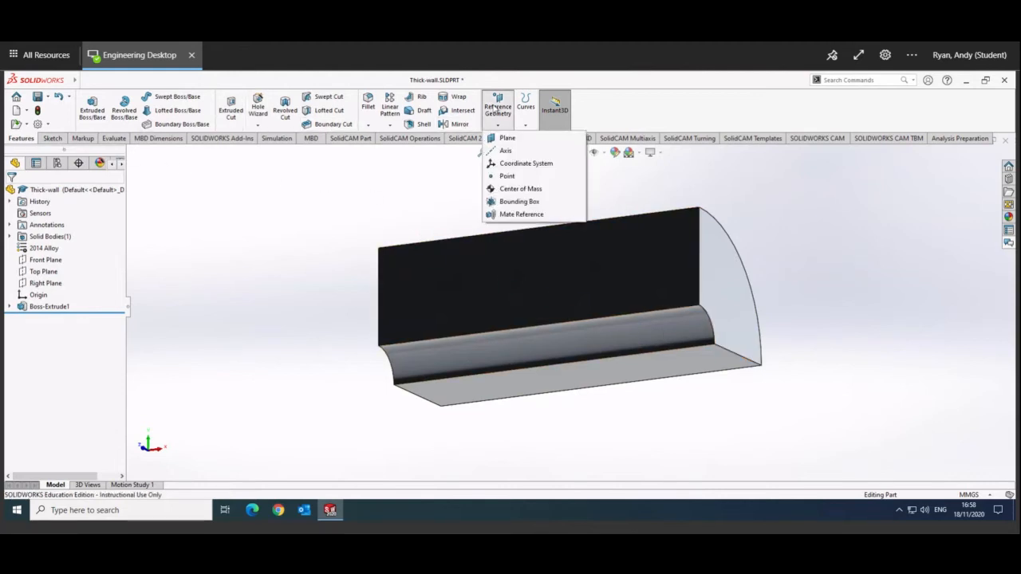
click(502, 150)
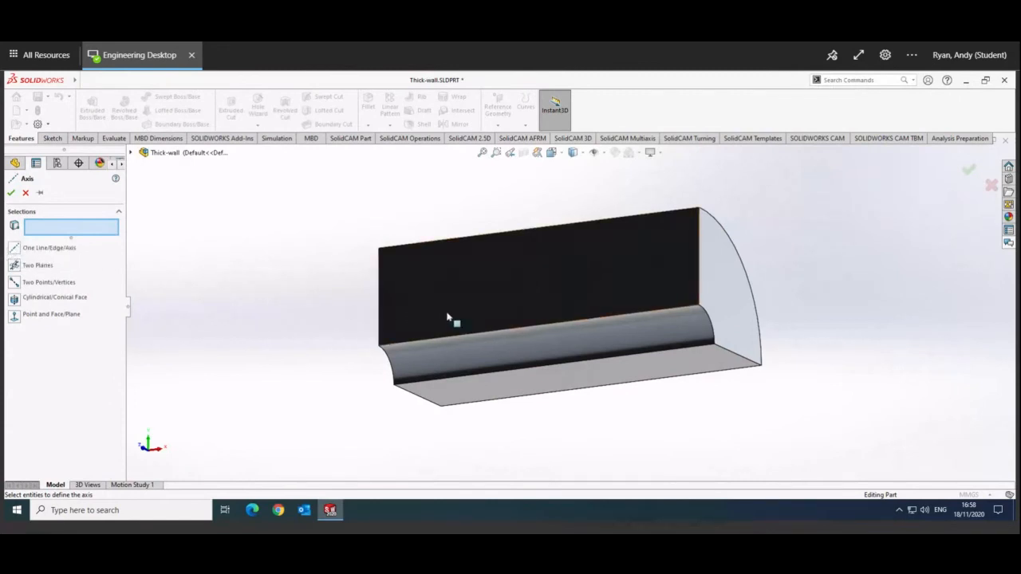
click(548, 287)
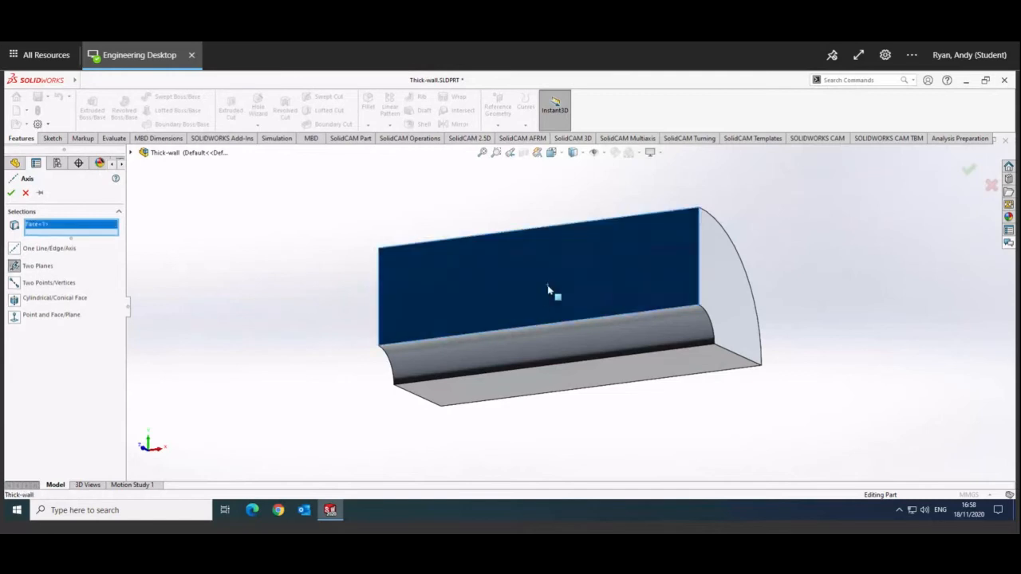
click(542, 388)
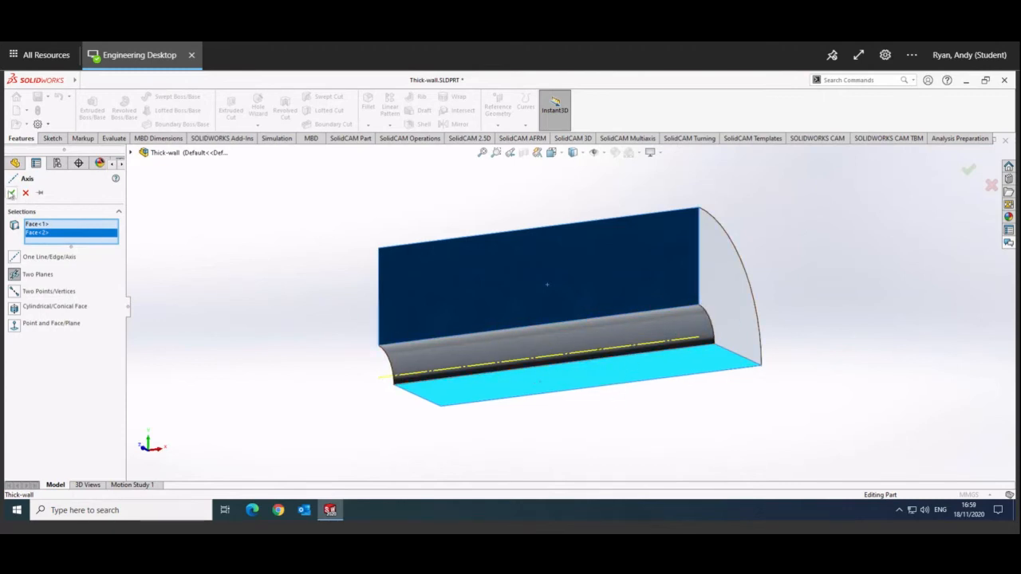
click(10, 193)
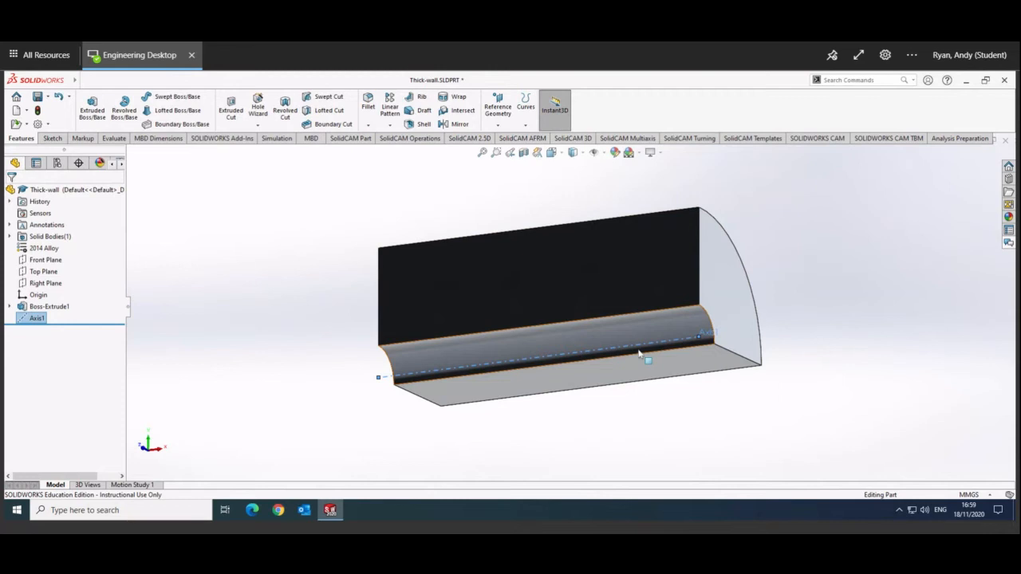
Start a reference plane with the cylinder axis as its first, coincident reference
click(511, 113)
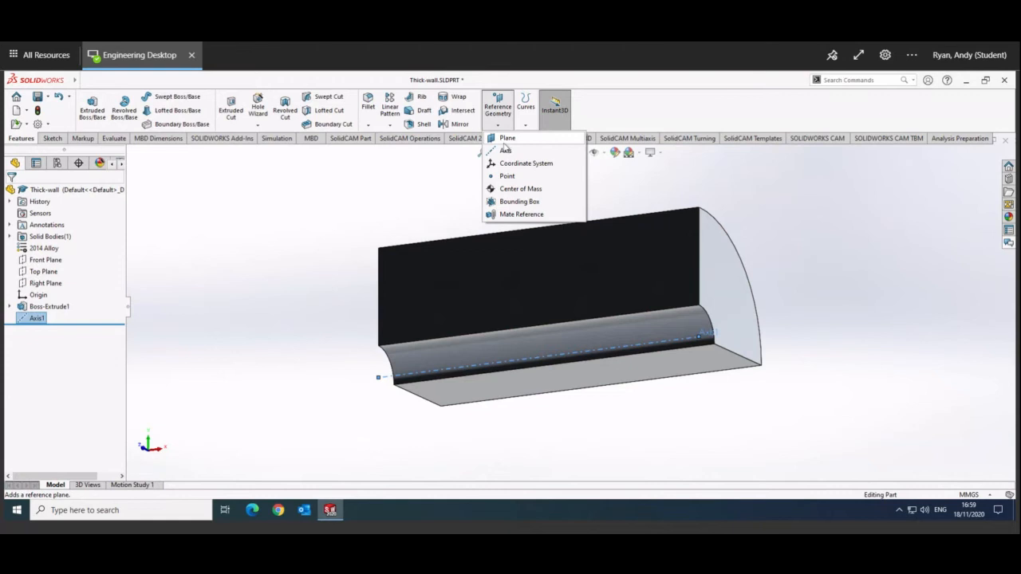
click(506, 141)
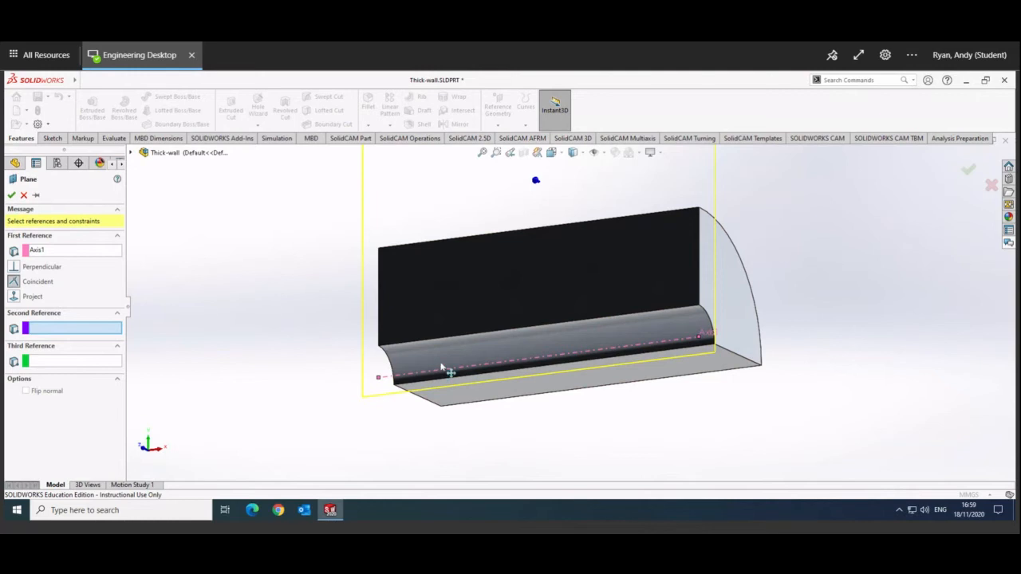
click(505, 287)
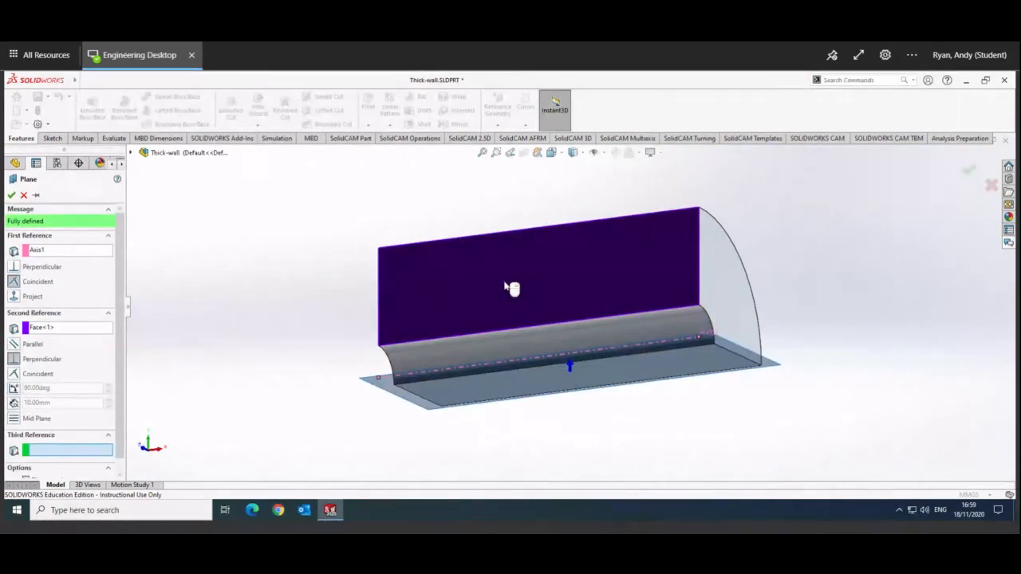
click(641, 375)
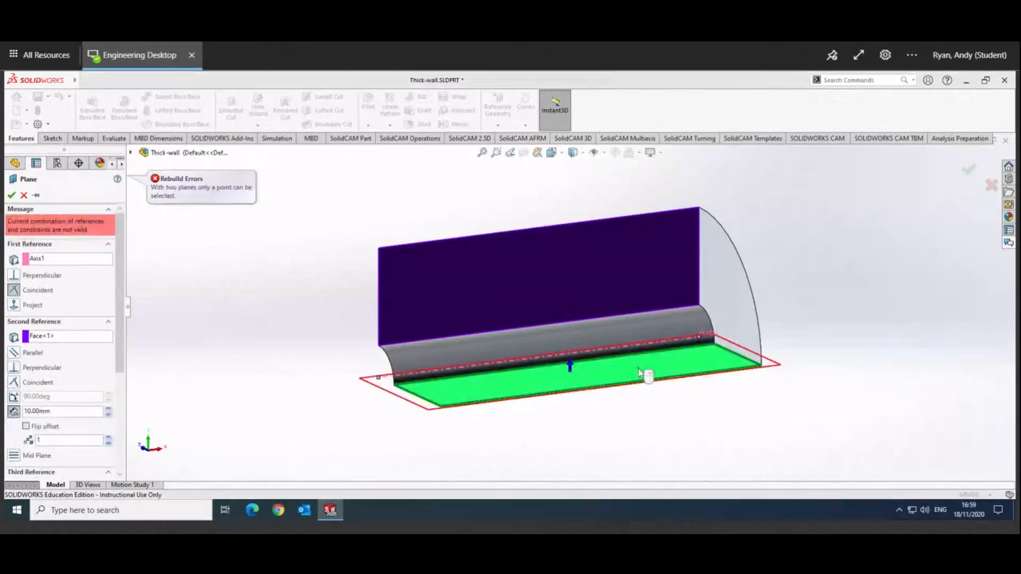
click(599, 286)
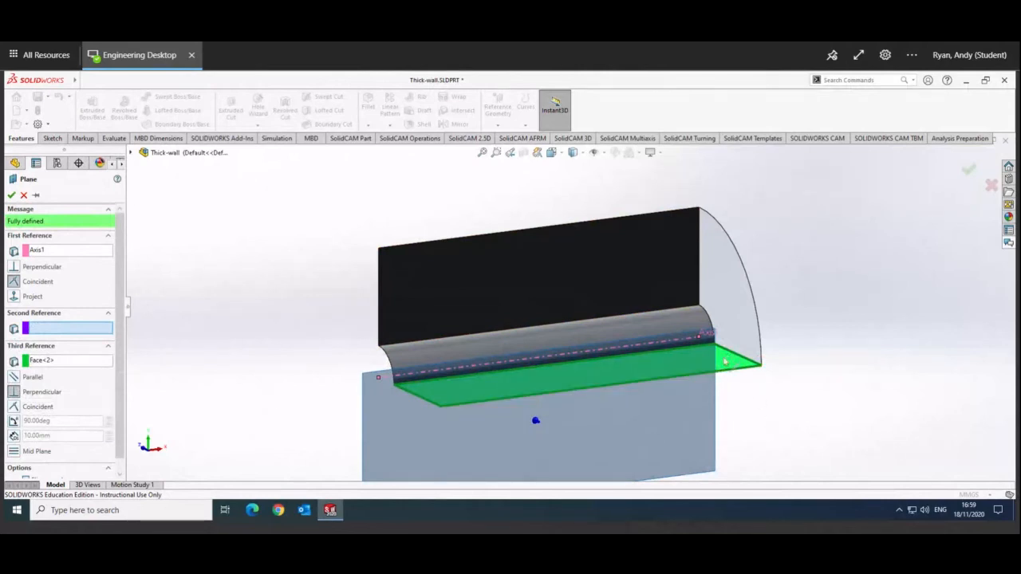
click(723, 368)
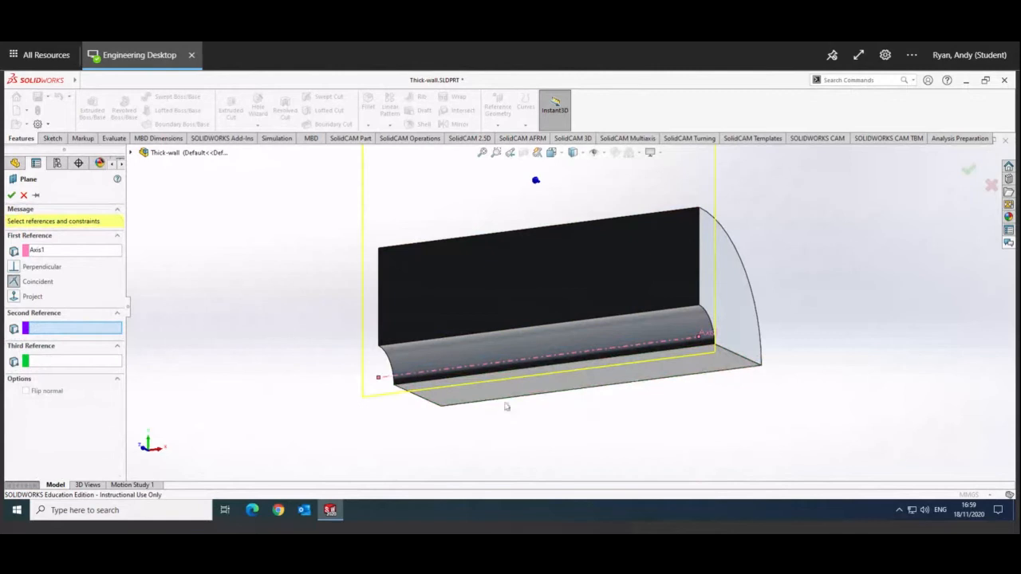
Create the reference plane through the axis at 45 degrees to the upright flat radial face
click(511, 299)
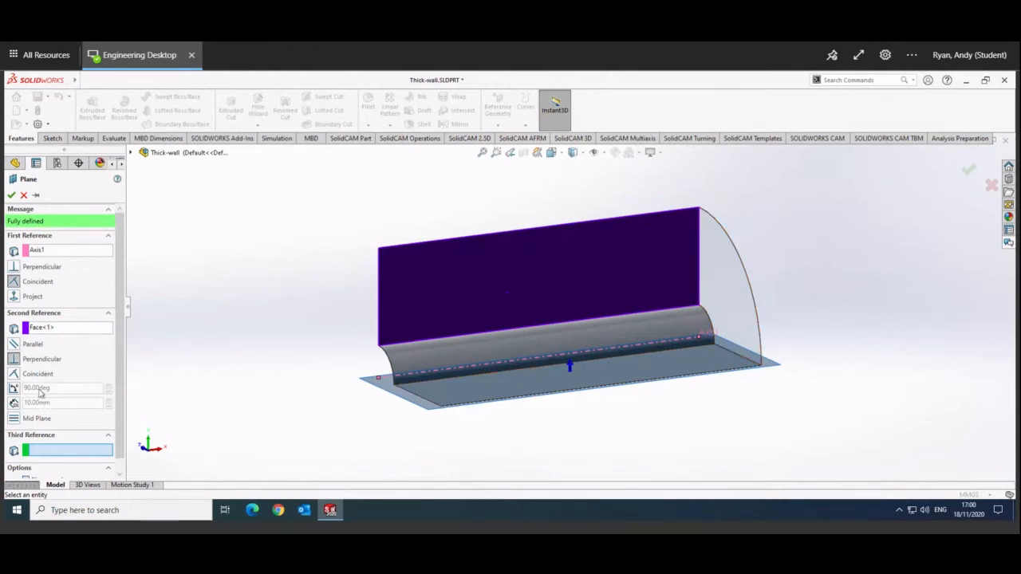
click(13, 389)
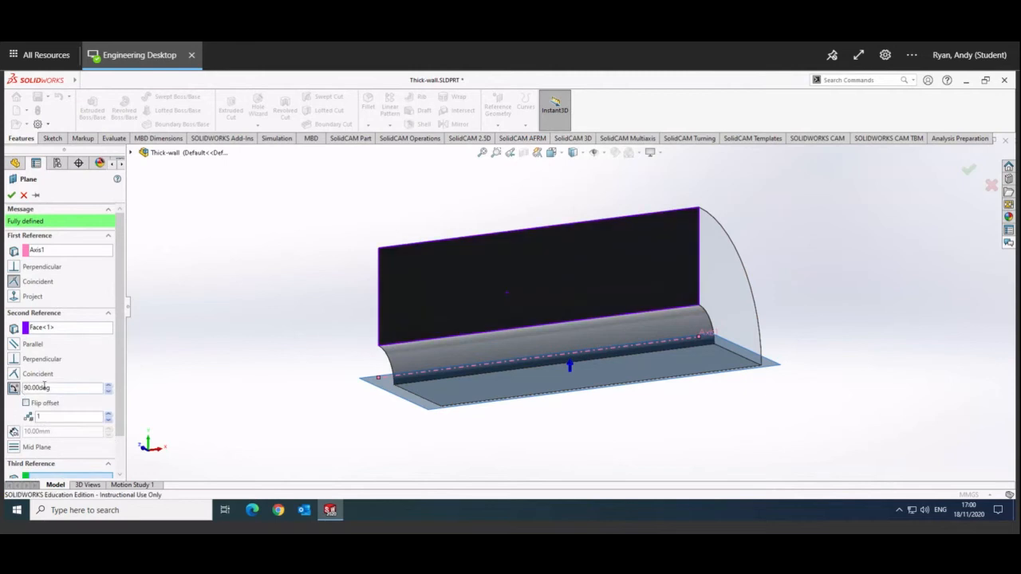
drag(55, 387, 12, 390)
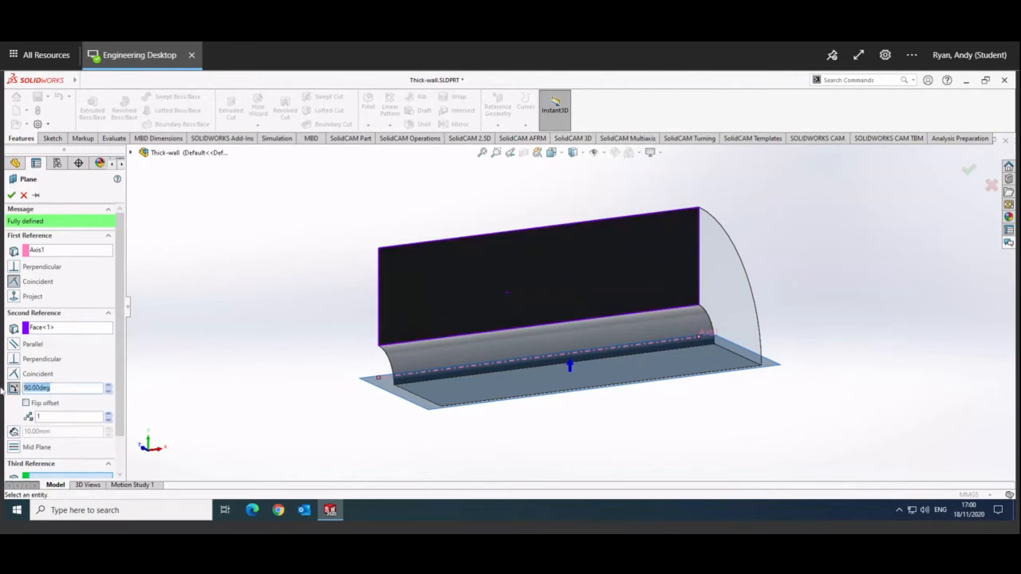
text(45)
key(Return)
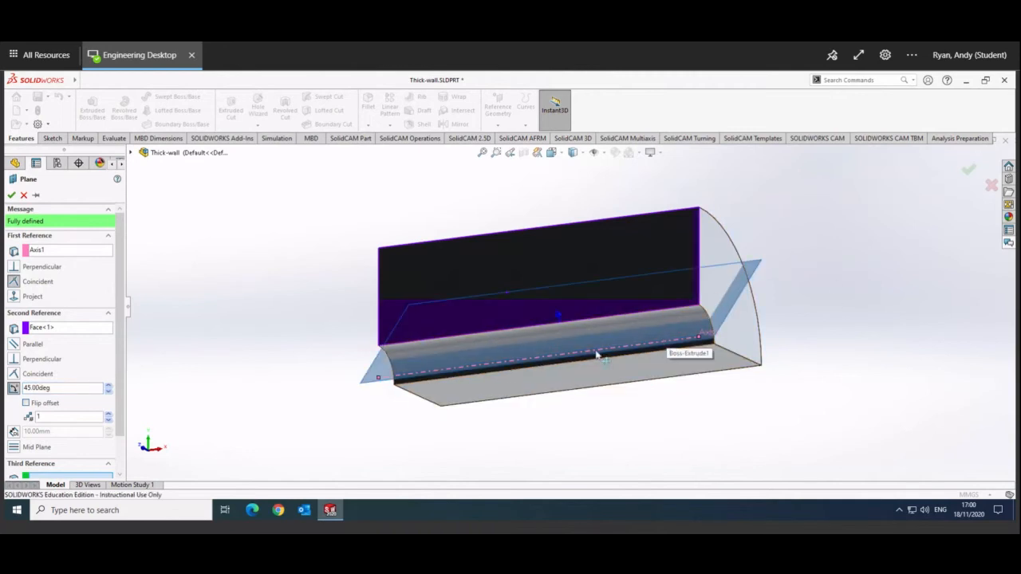
click(11, 195)
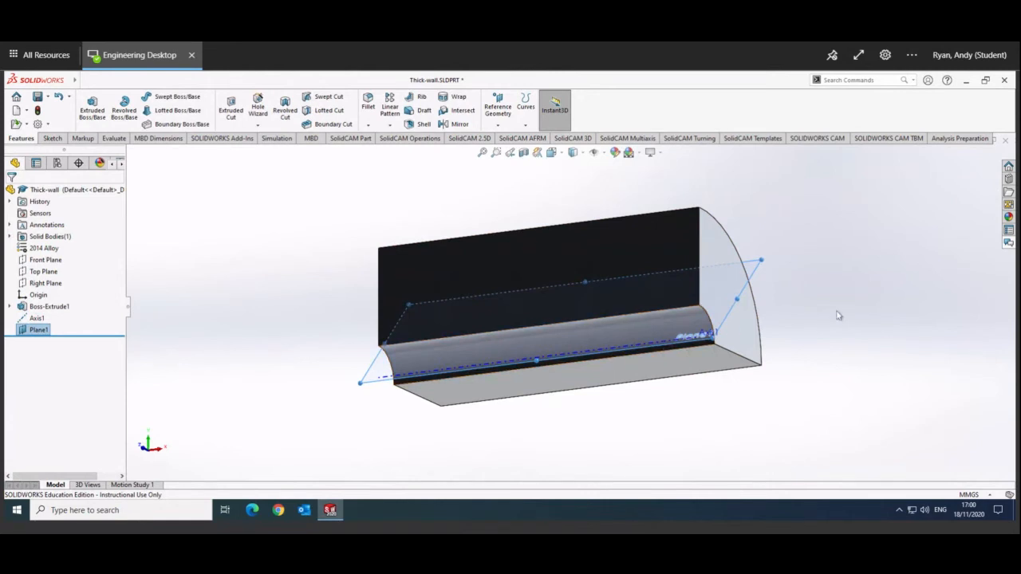
Inspect how the angled reference plane and axis sit relative to the solid by viewing it from several sides
scroll(836, 318, down, 1)
scroll(805, 347, up, 1)
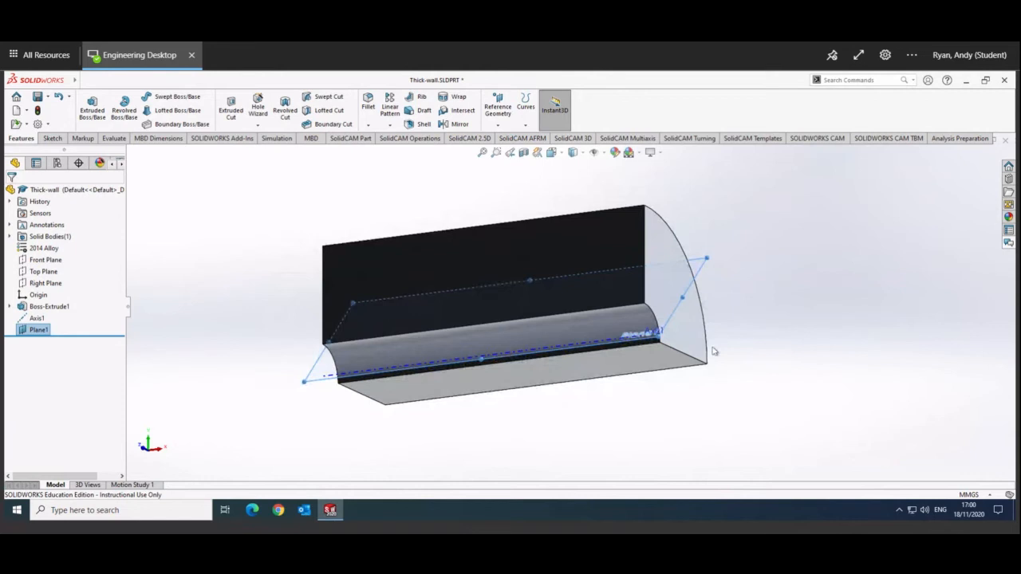
key(Left)
key(Left)
key(Left)
key(Left)
key(Left)
key(Left)
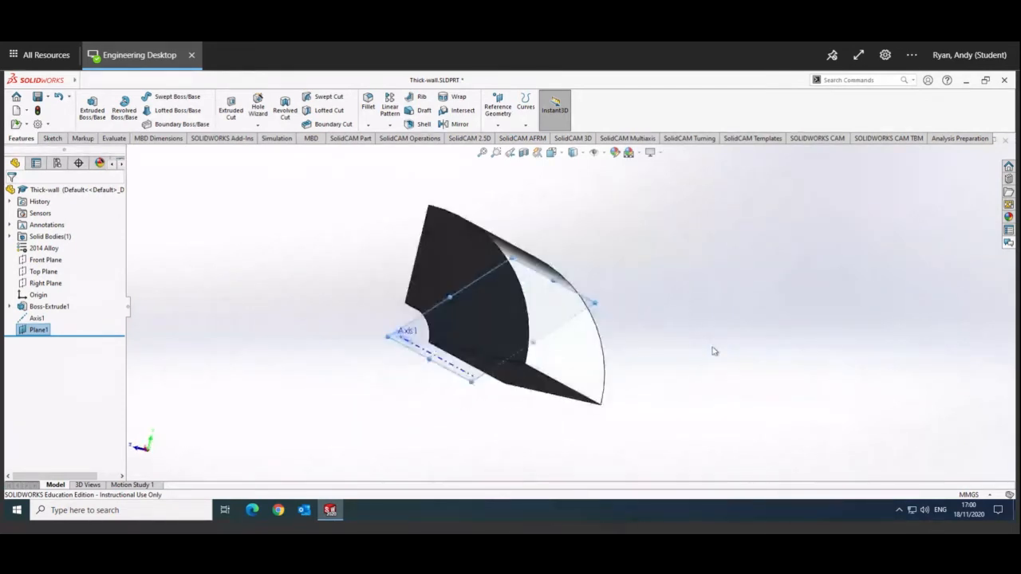
key(Left)
key(Left)
key(Left)
key(Left)
key(Left)
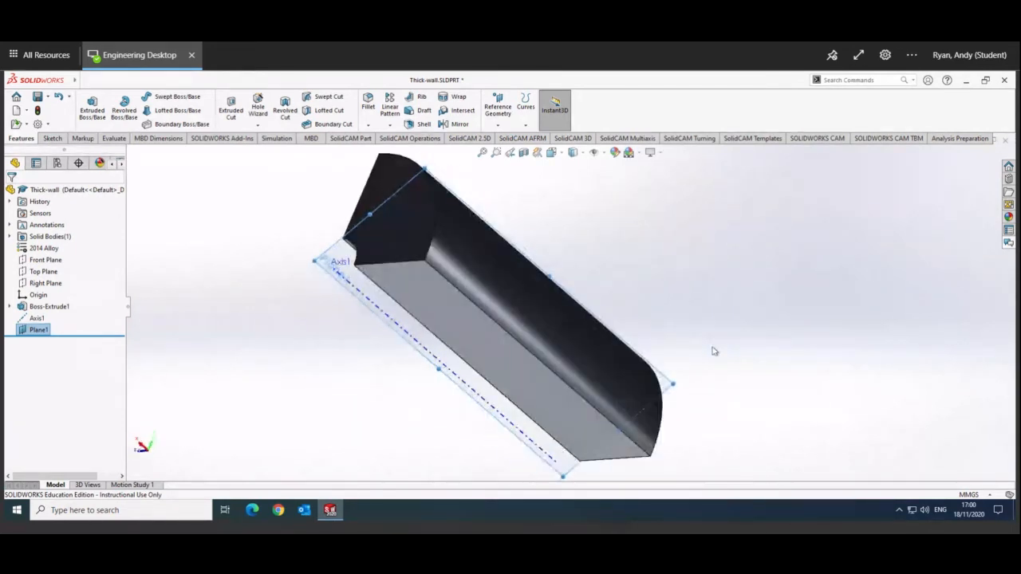
key(Down)
key(Down)
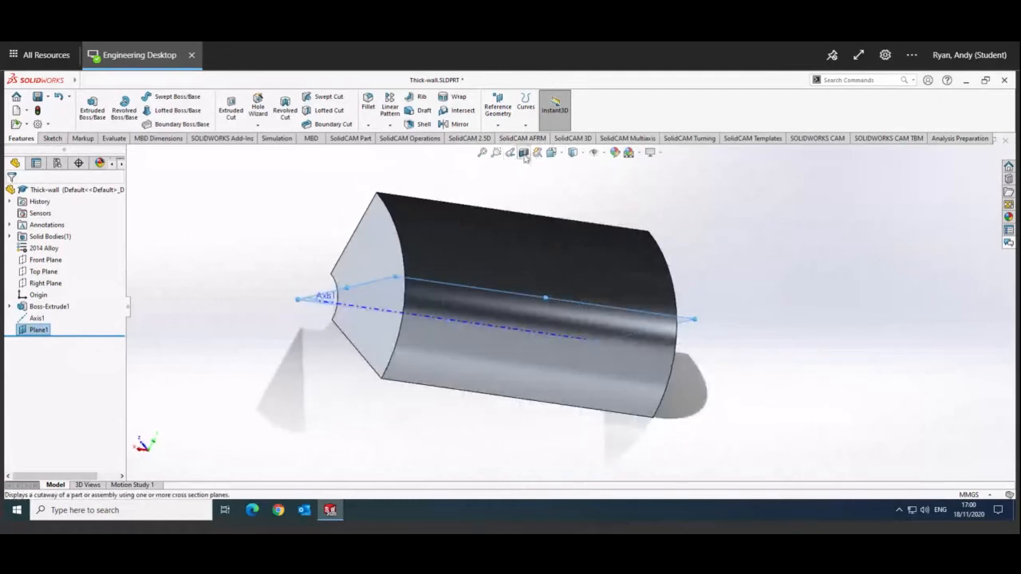
Examine the part and its reference plane in a straight-on standard view and in a diagonal corner view
click(551, 153)
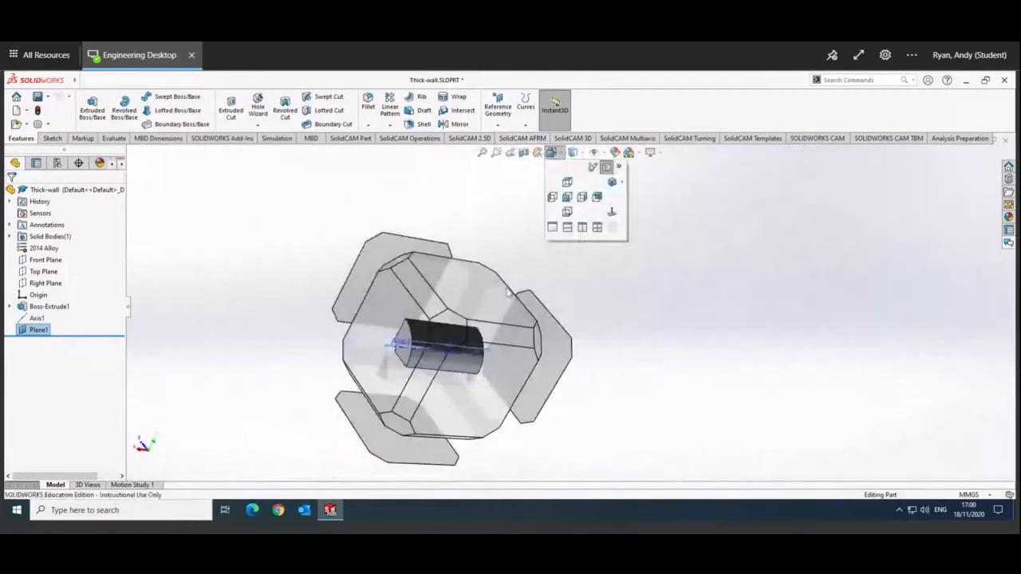
click(431, 456)
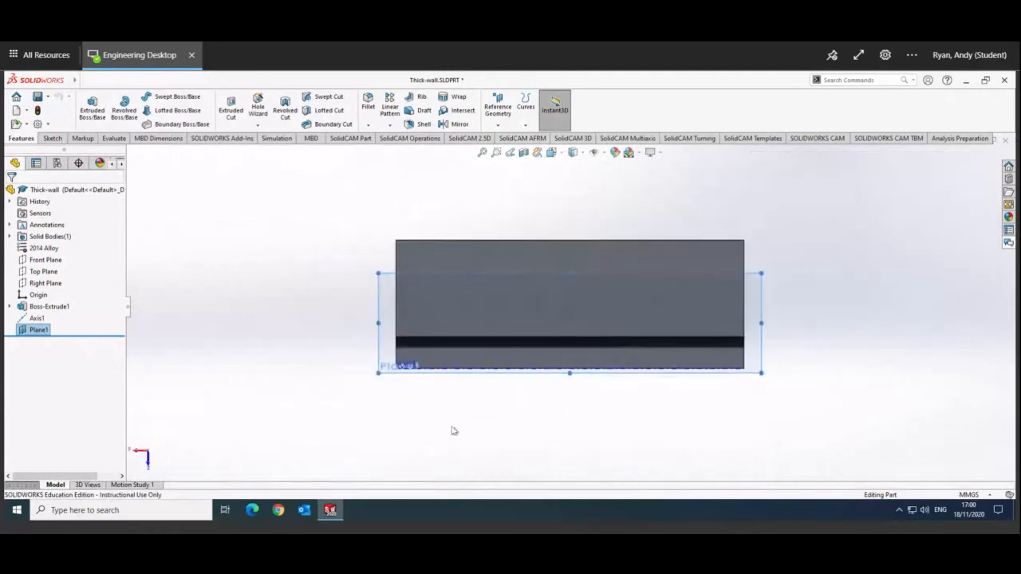
click(551, 153)
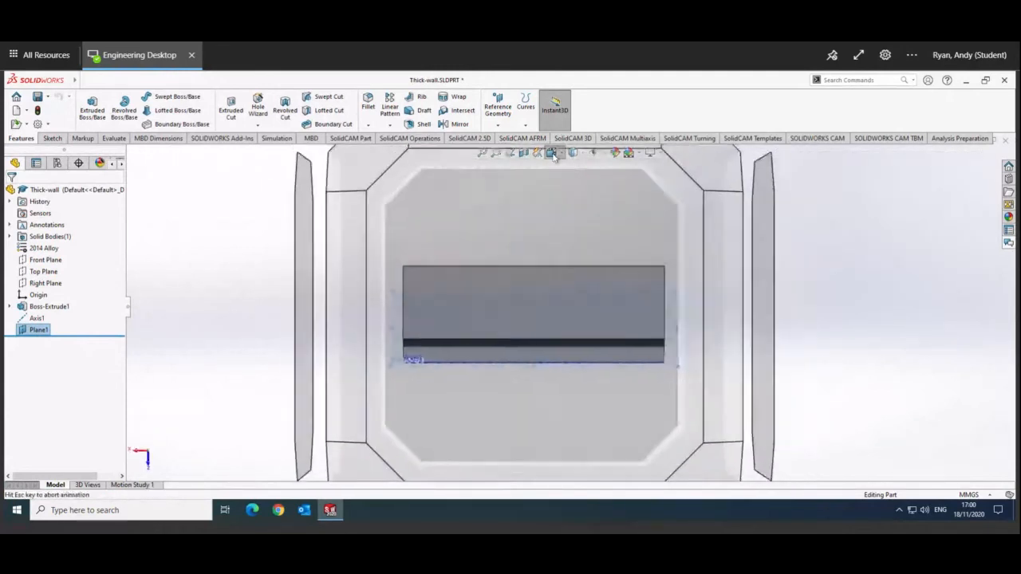
click(363, 265)
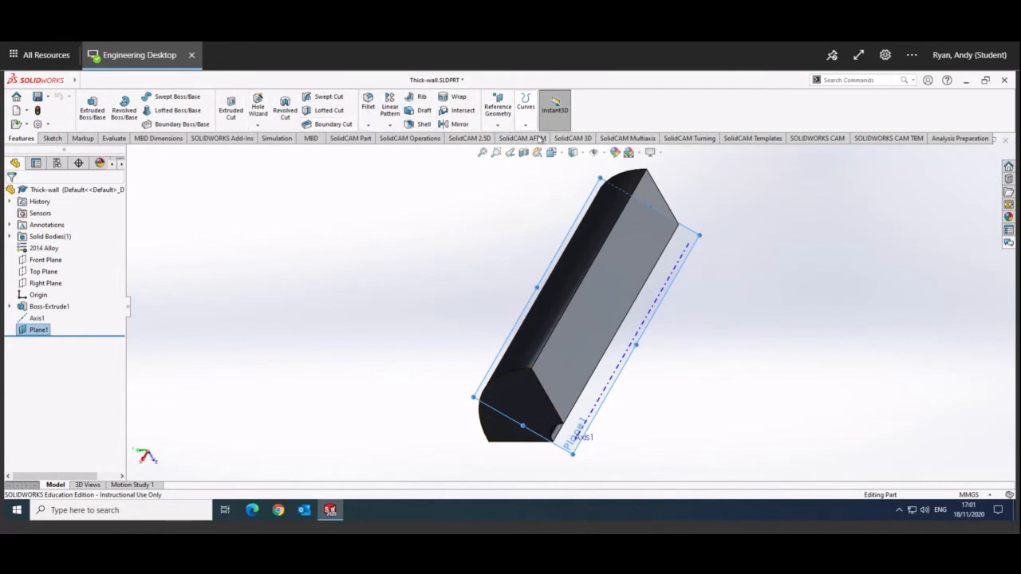
Start a split line of the Intersection type with the 45-degree reference plane as the splitting entity
click(83, 81)
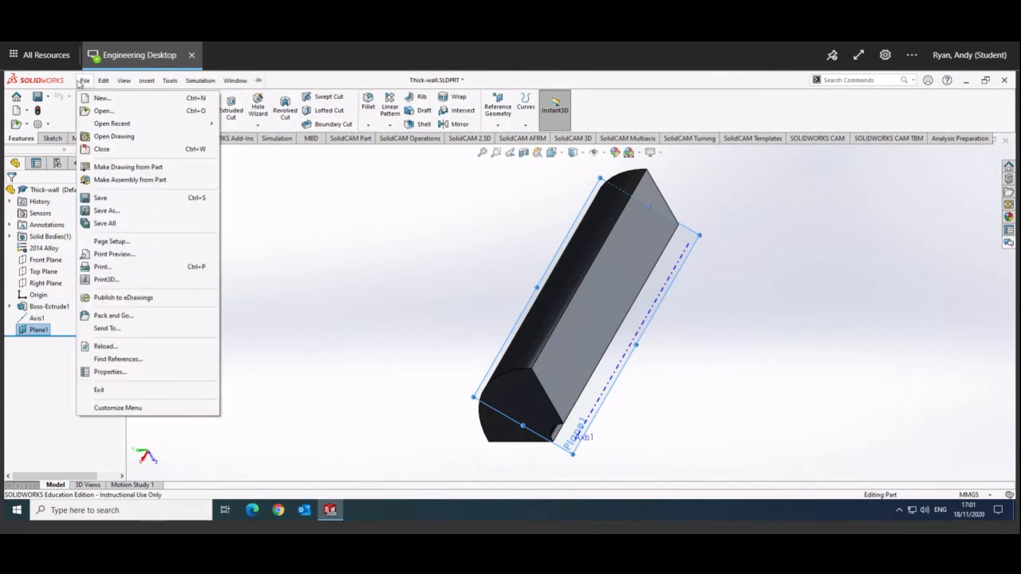
mouse_move(148, 81)
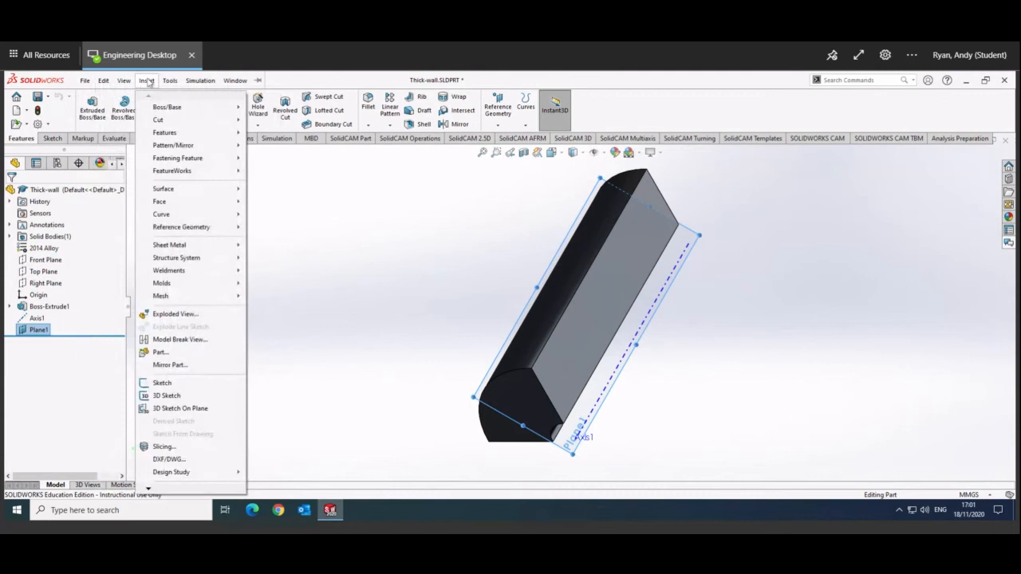
mouse_move(193, 217)
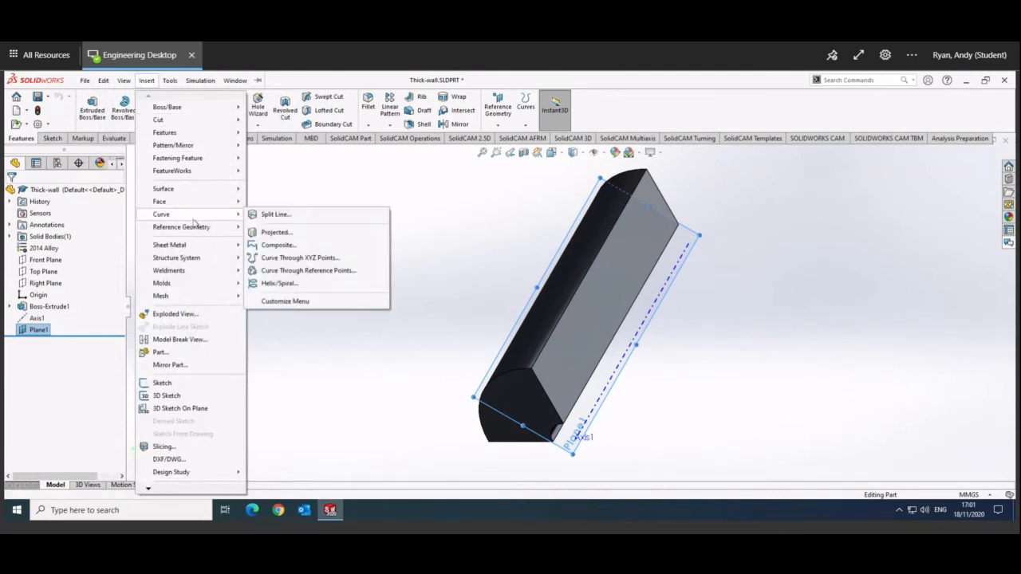
click(276, 214)
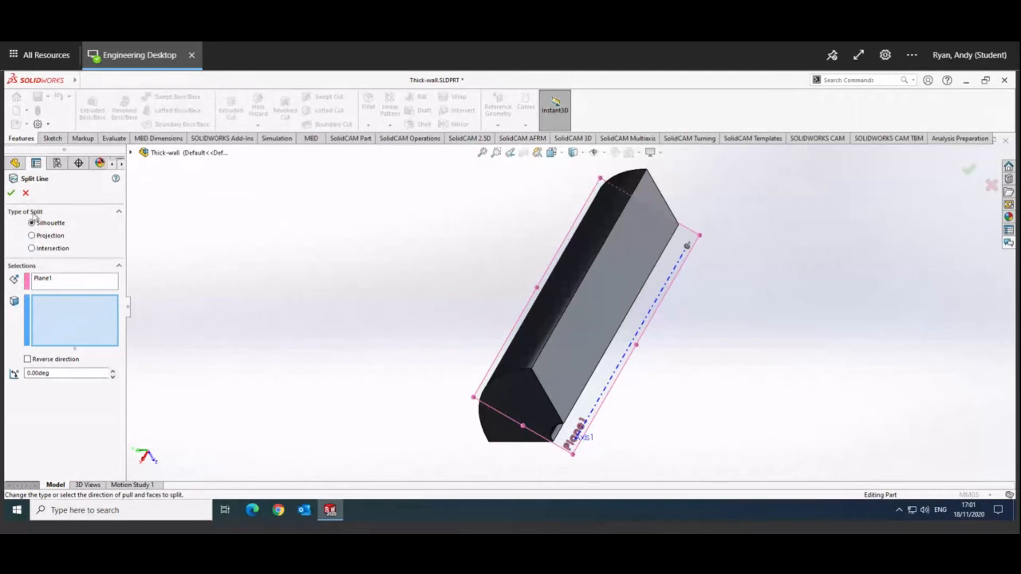
click(32, 249)
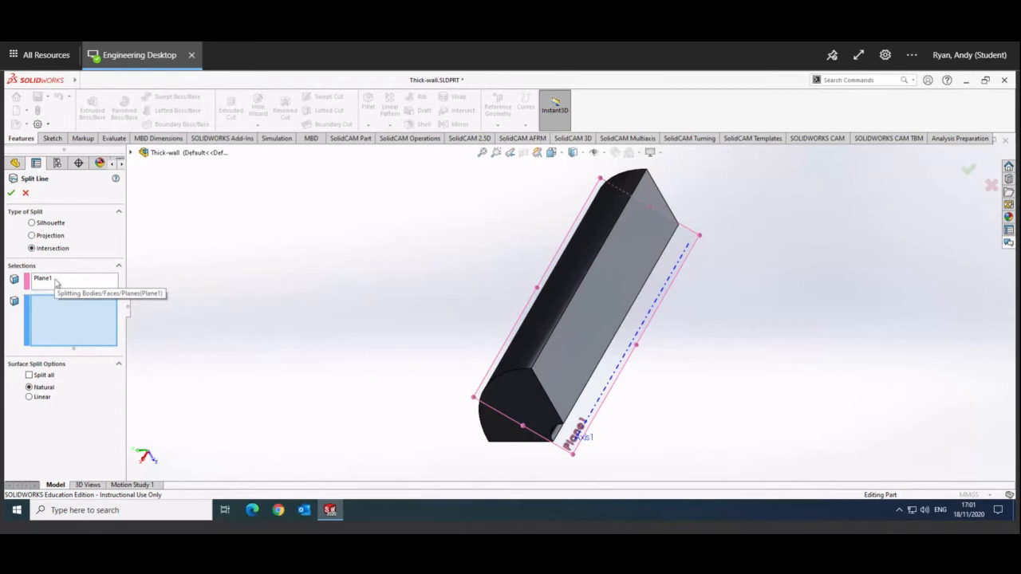
click(55, 284)
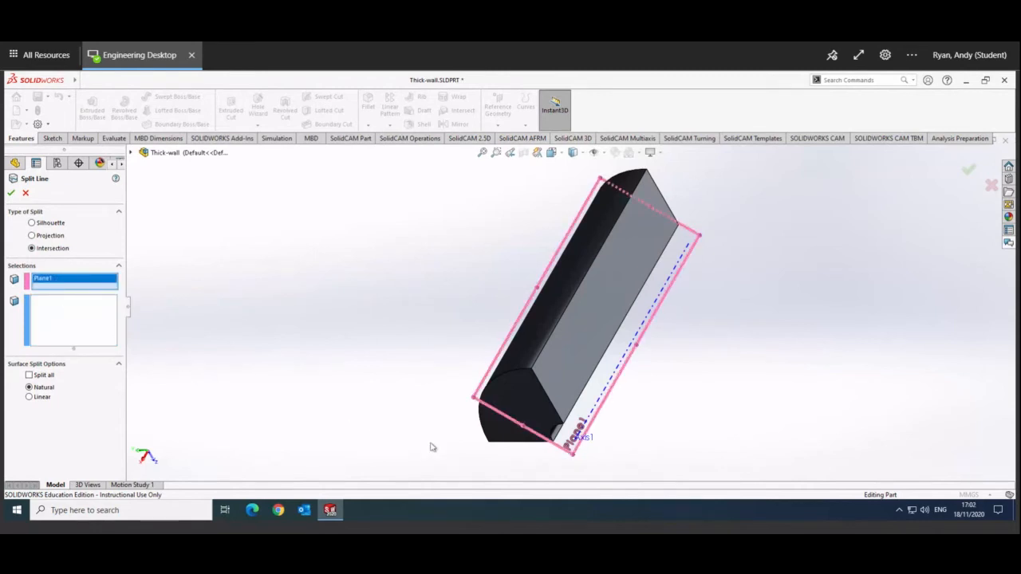
click(528, 399)
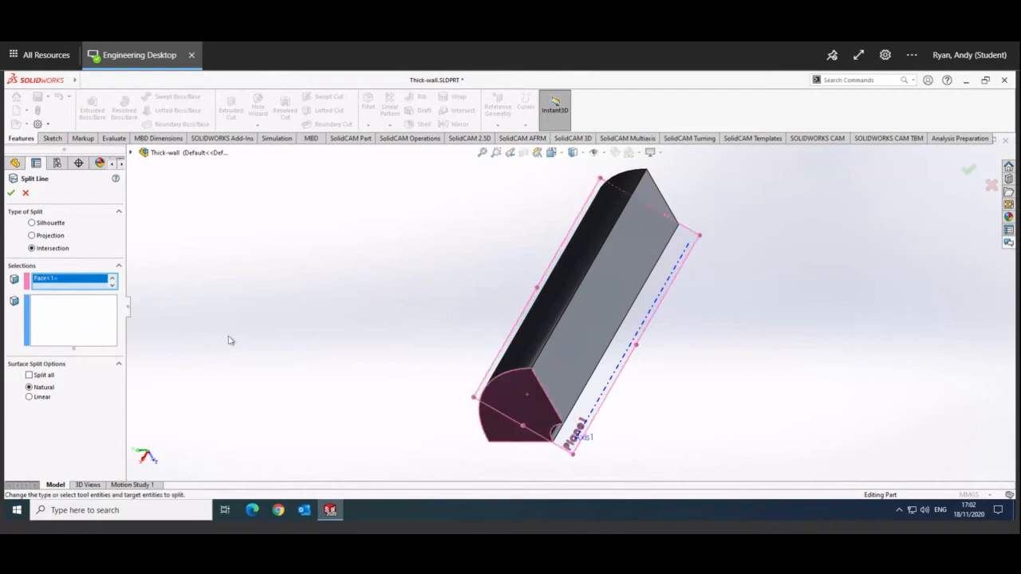
click(89, 330)
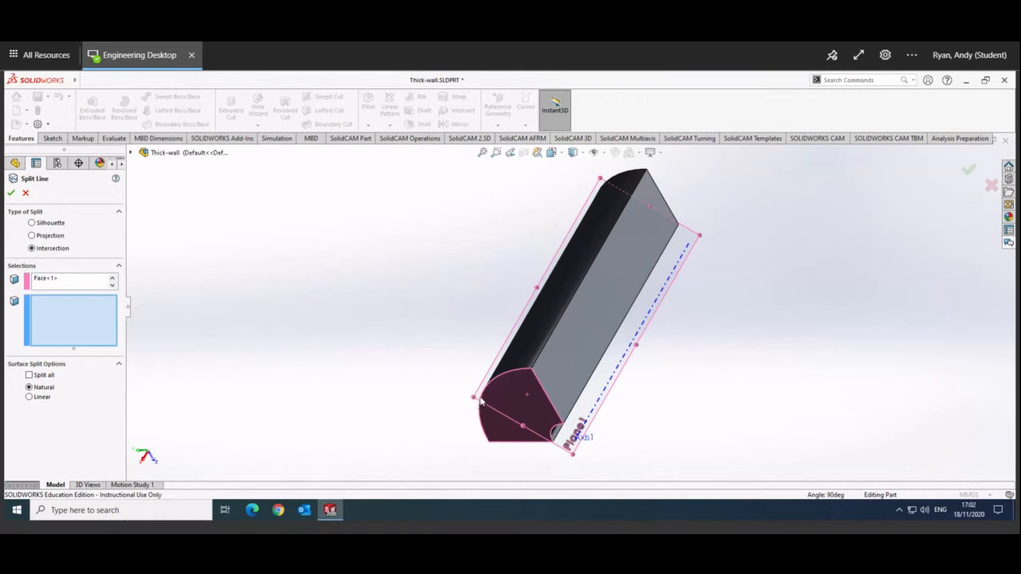
click(77, 280)
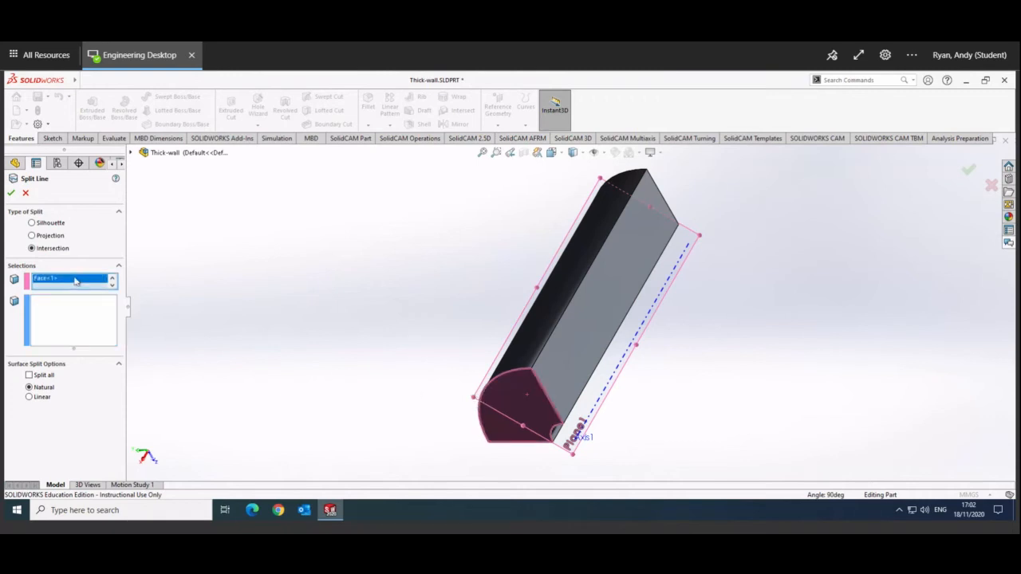
click(575, 428)
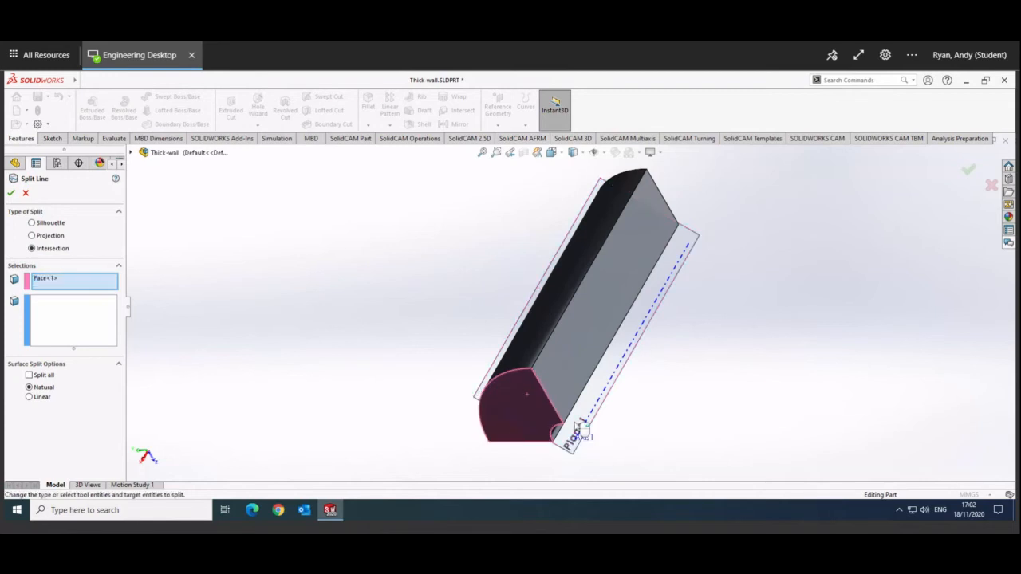
click(64, 283)
key(Delete)
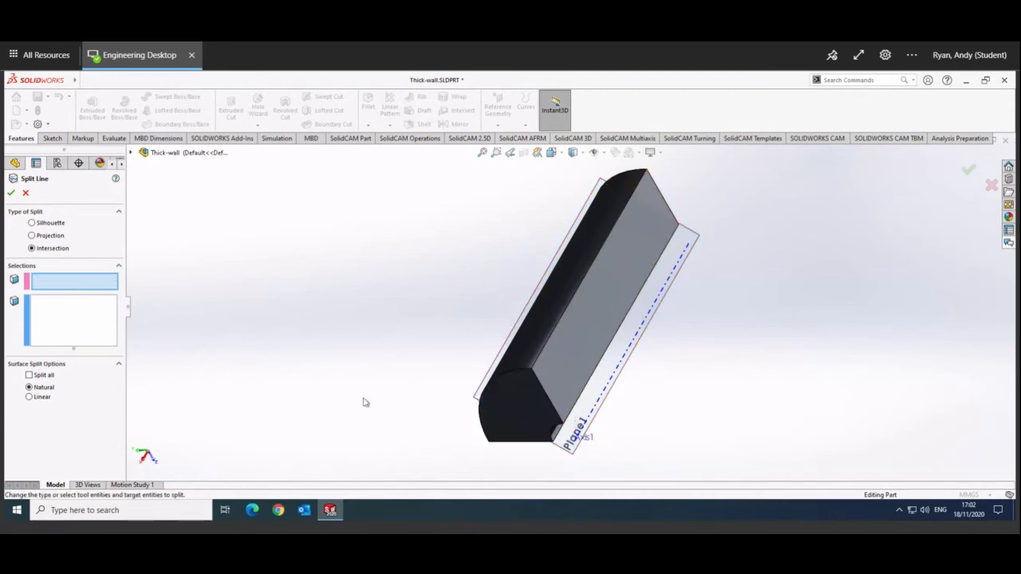
click(531, 409)
click(86, 316)
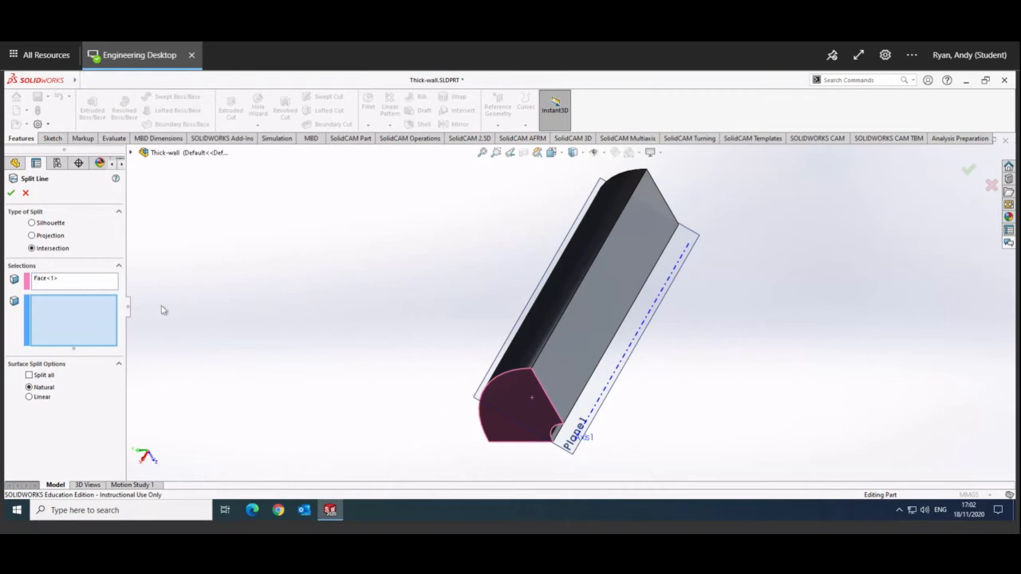
click(80, 269)
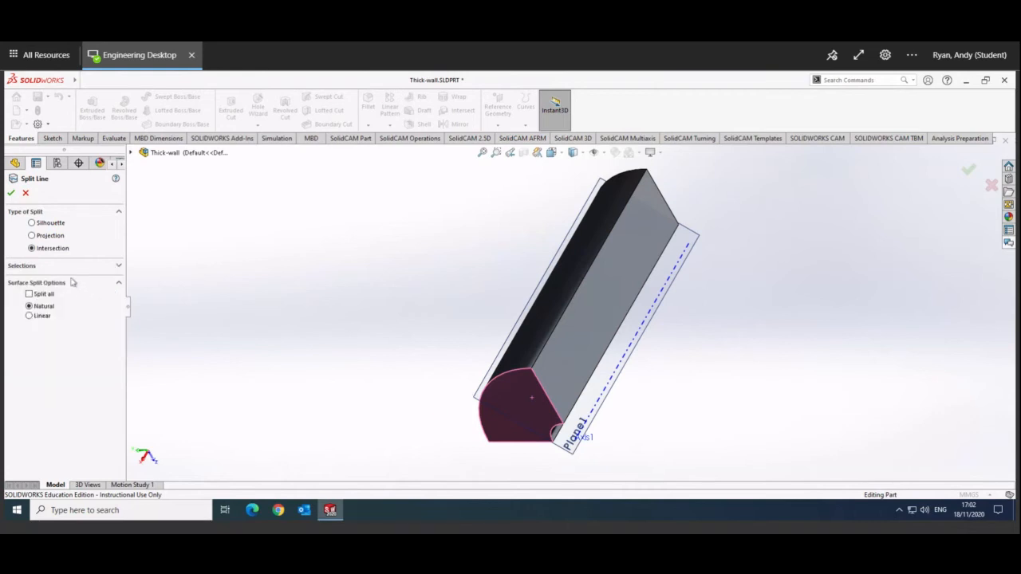
click(67, 271)
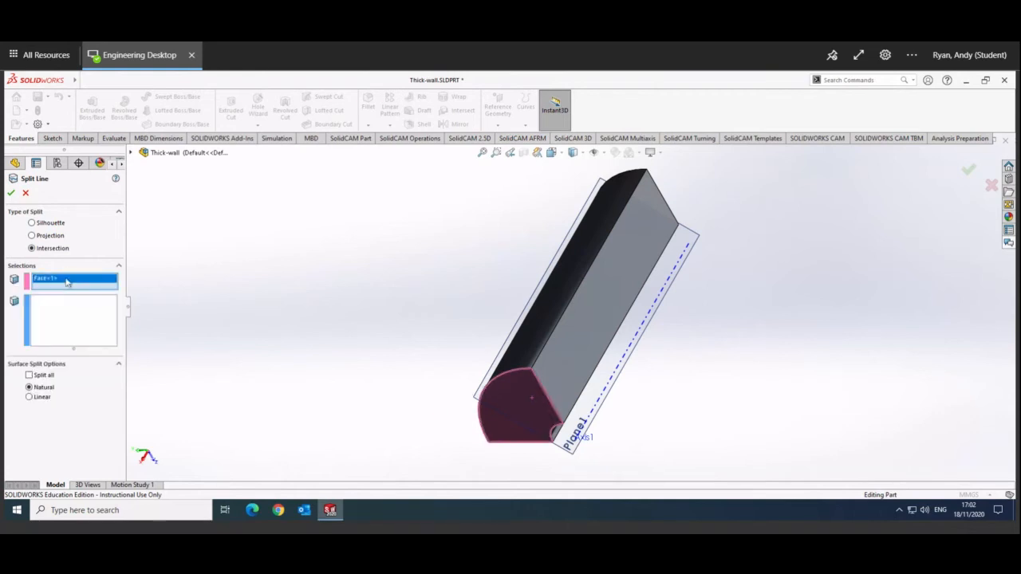
key(Delete)
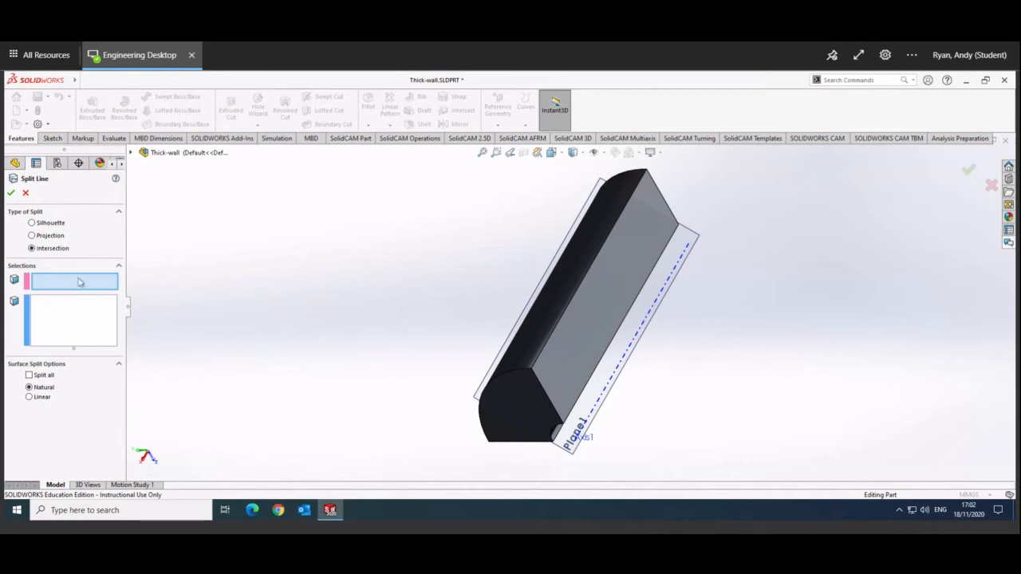
Split the near end face of the solid along its intersection with the 45-degree reference plane
click(574, 452)
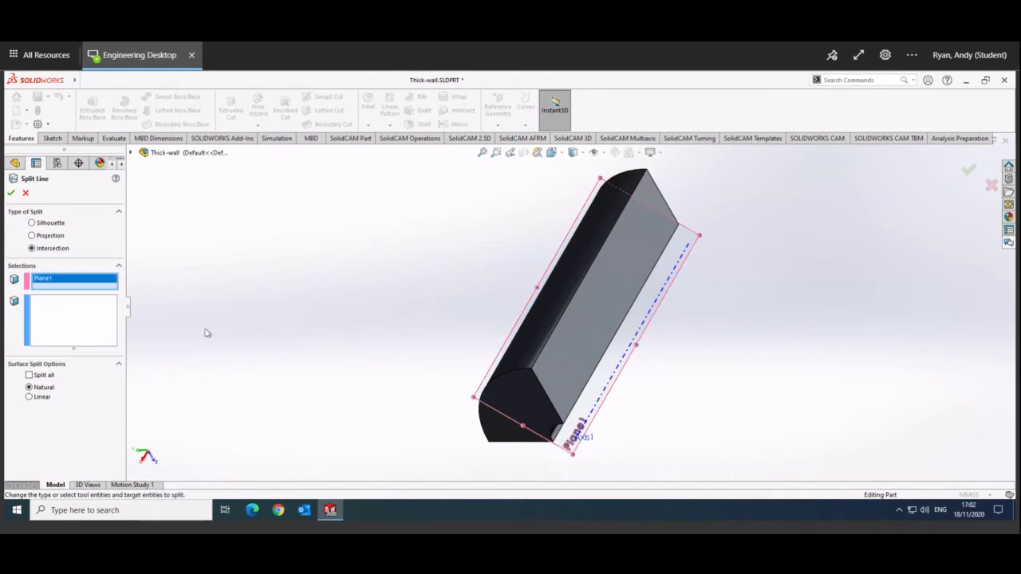
click(53, 328)
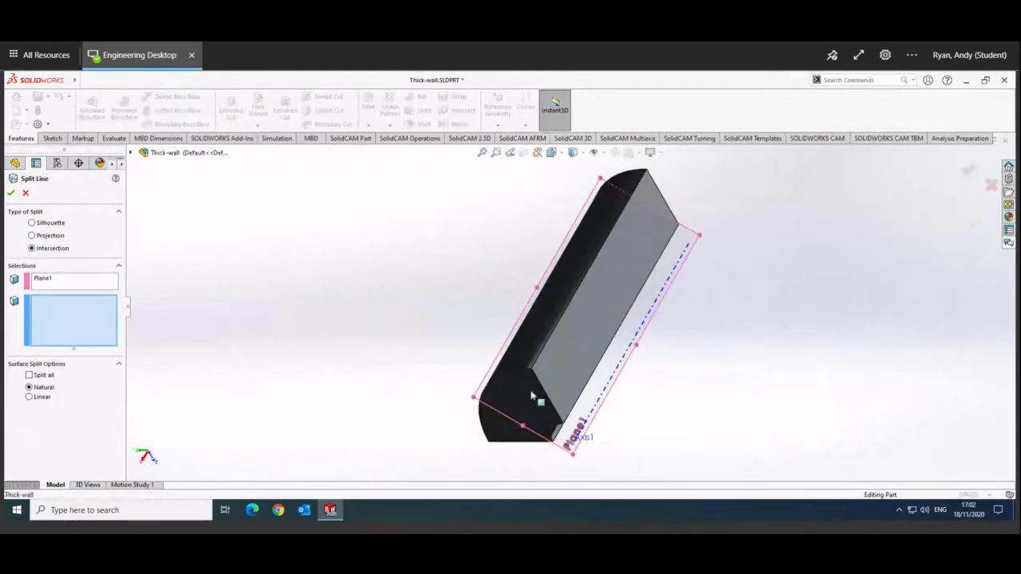
click(505, 408)
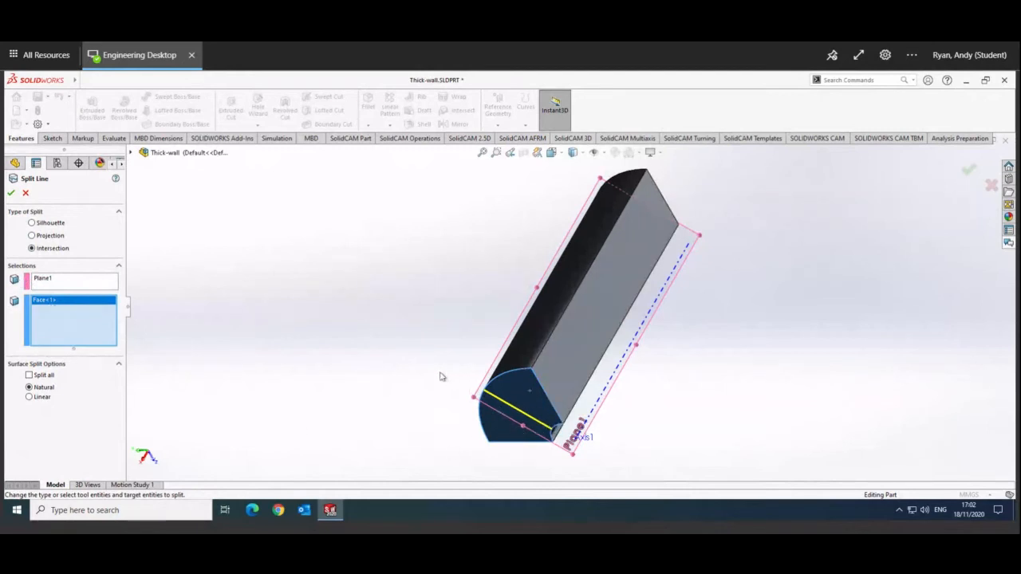
click(11, 194)
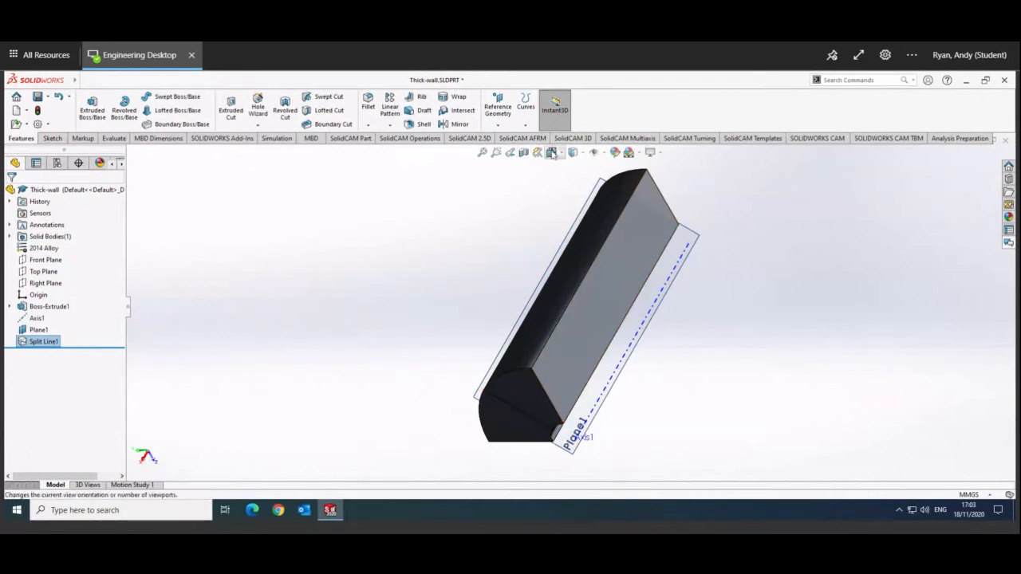
Inspect the split end face by viewing the part from the opposite corner, straight on, and in the original diagonal view
click(551, 154)
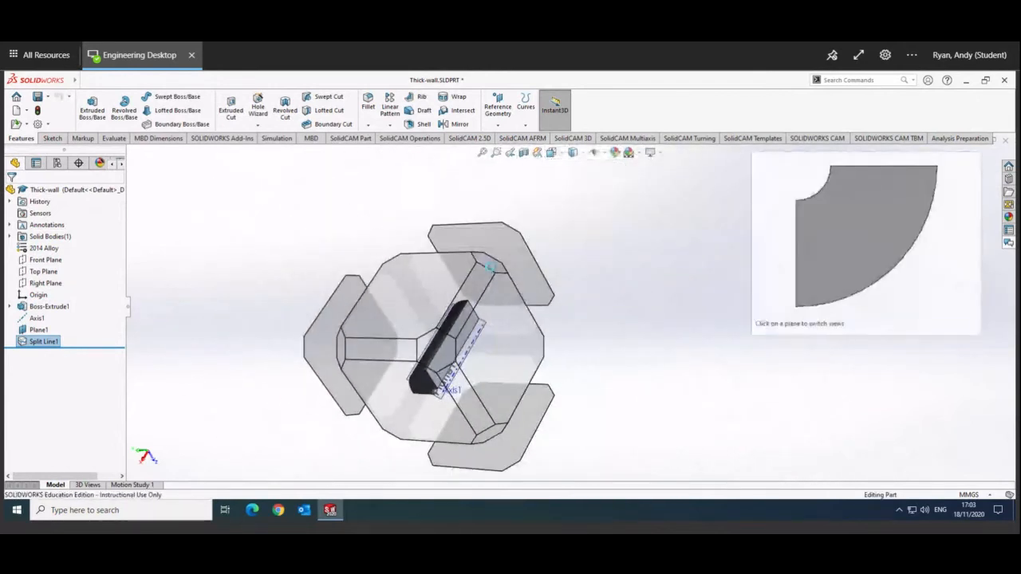
click(511, 255)
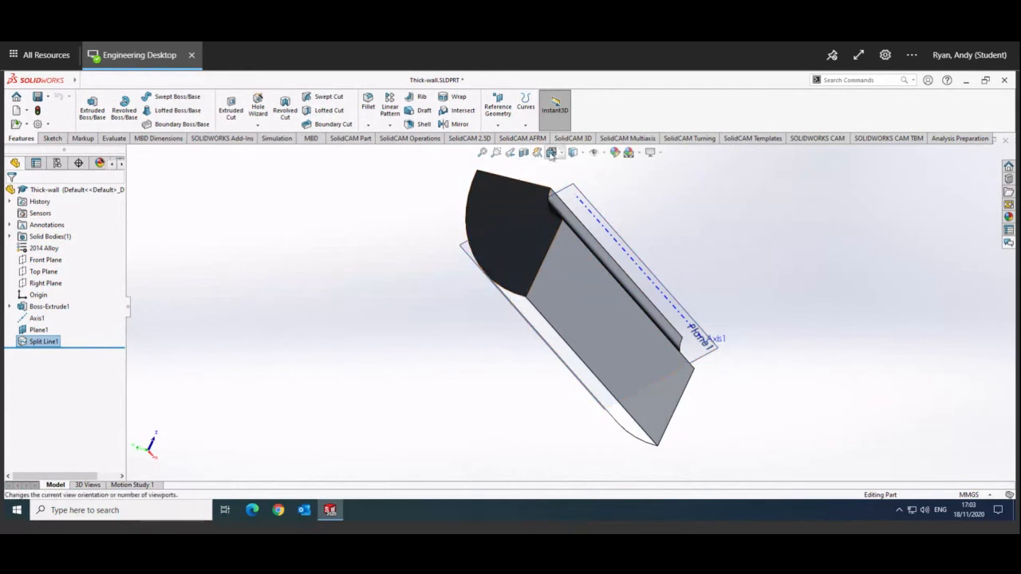
click(550, 154)
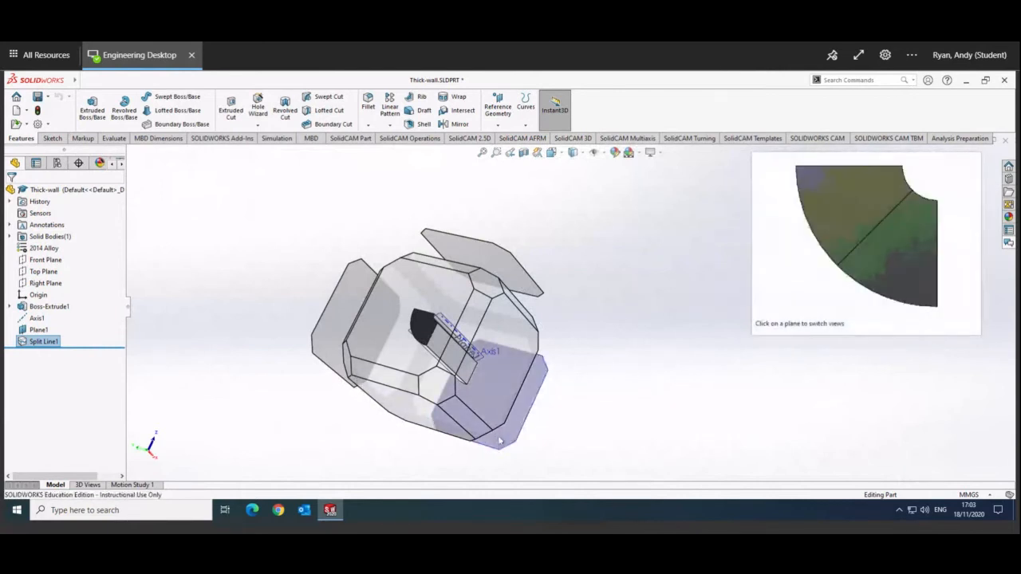
click(531, 421)
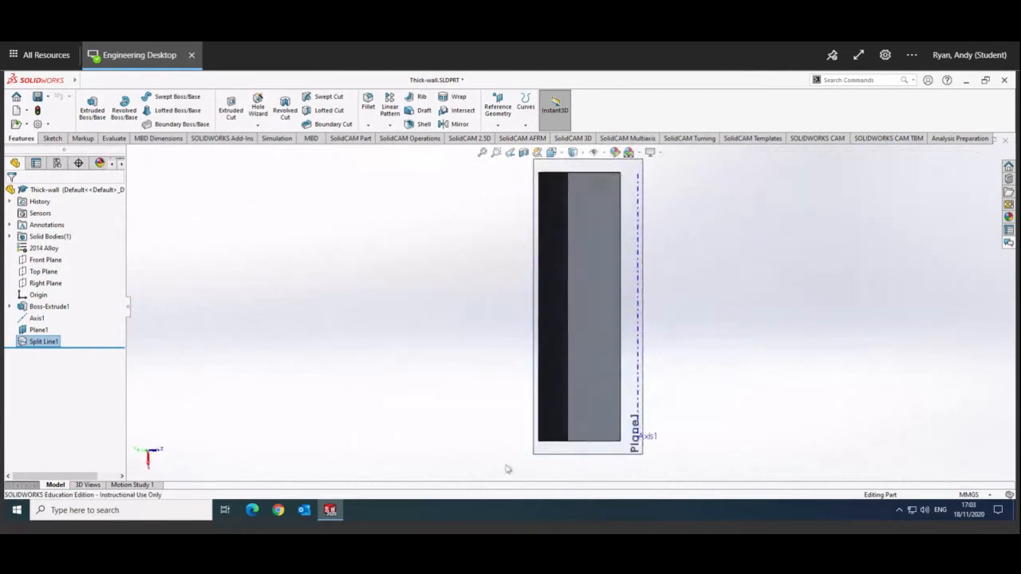
click(551, 153)
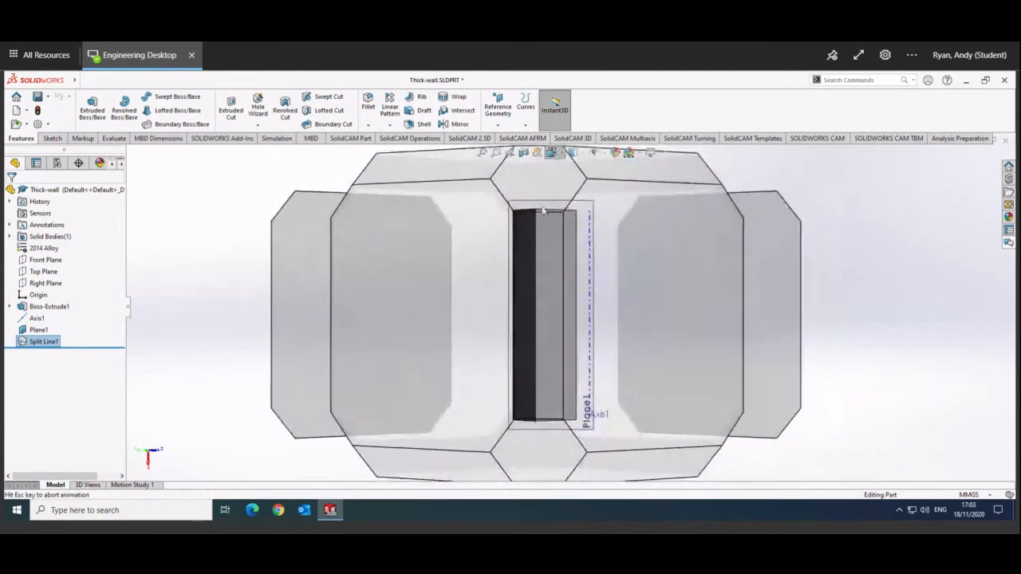
click(441, 437)
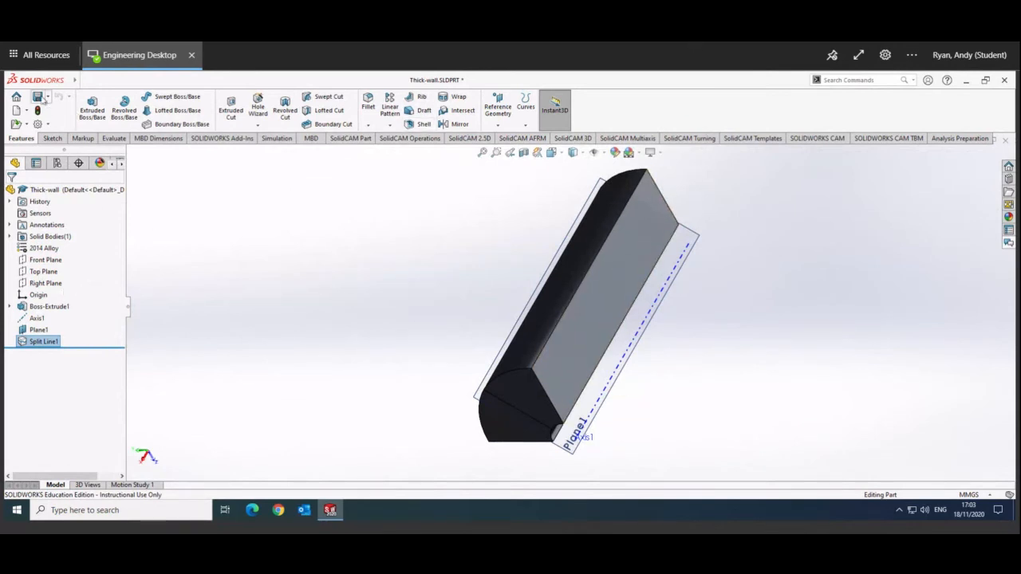
Save the part and bring up the simulation tools
click(40, 97)
scroll(632, 304, down, 2)
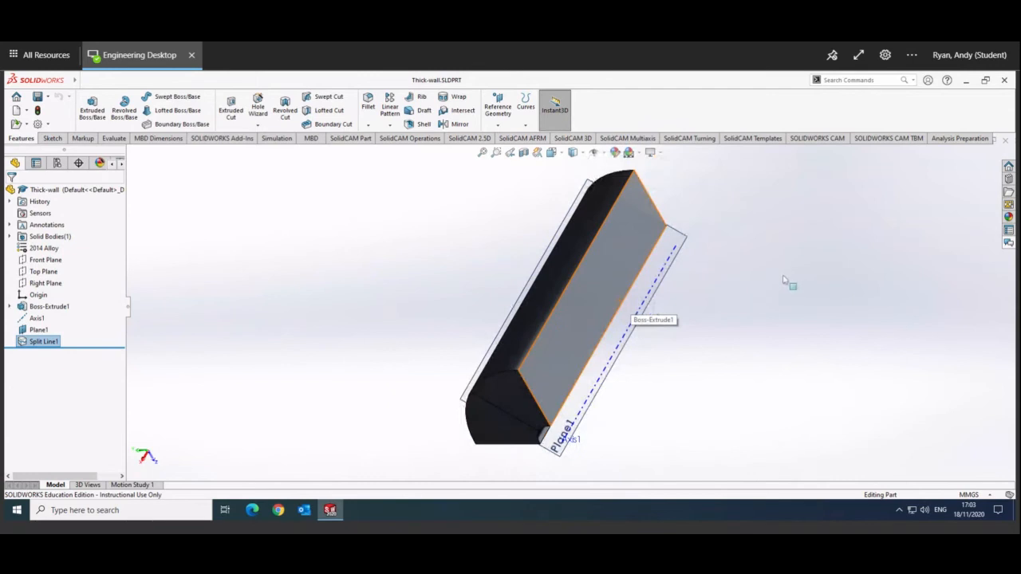
scroll(765, 268, up, 2)
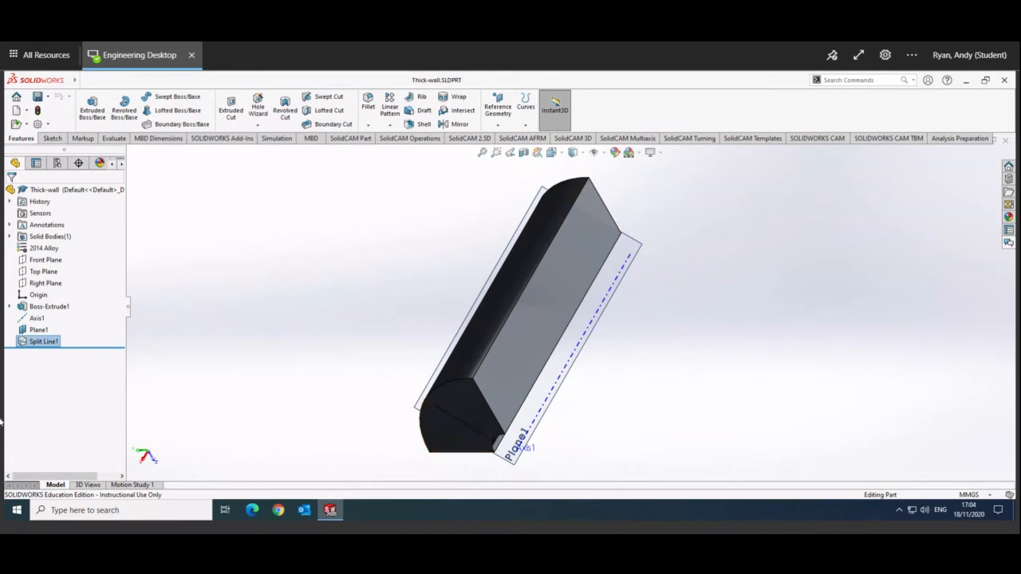
click(279, 139)
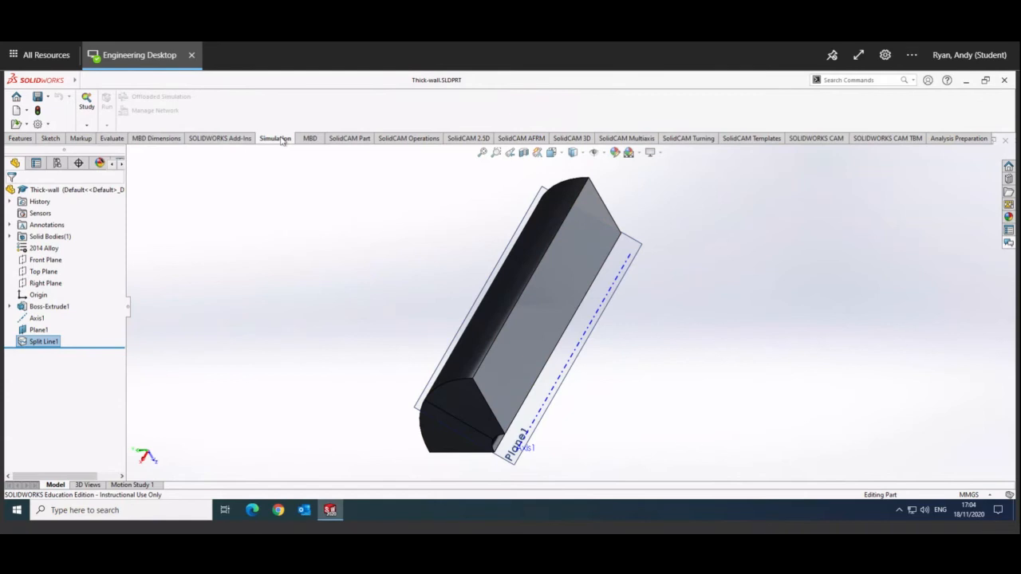
click(85, 80)
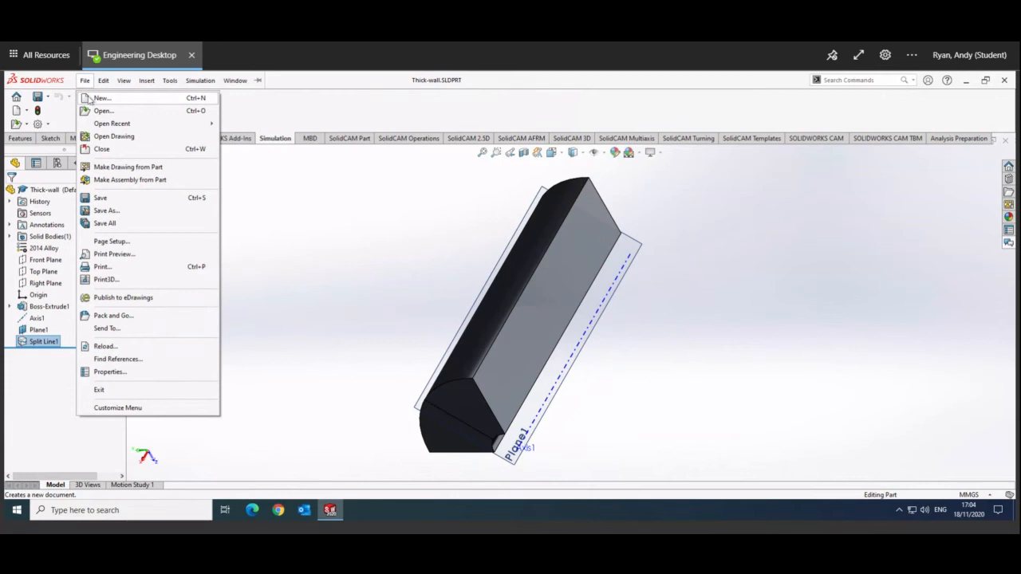
click(91, 98)
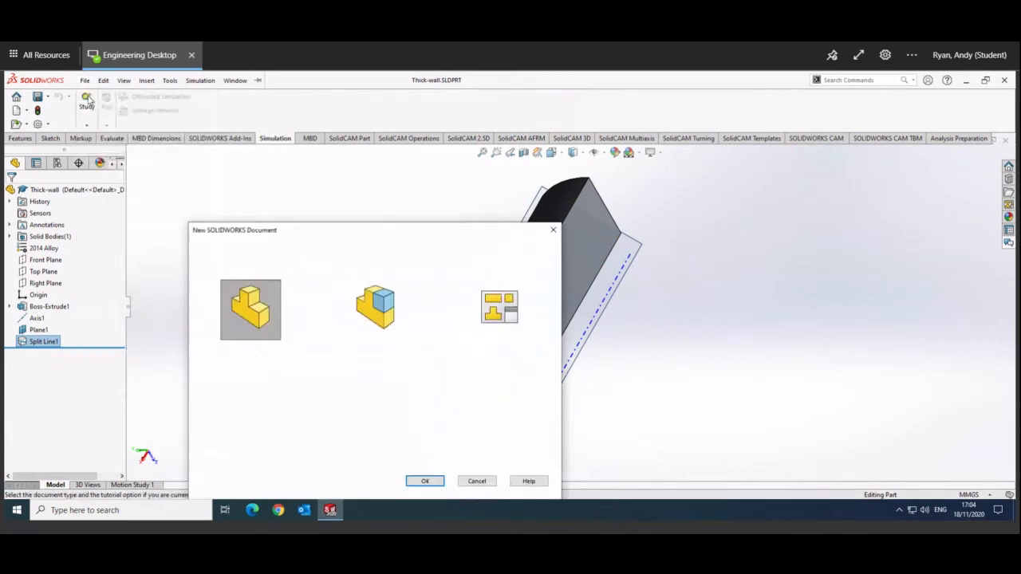
click(476, 481)
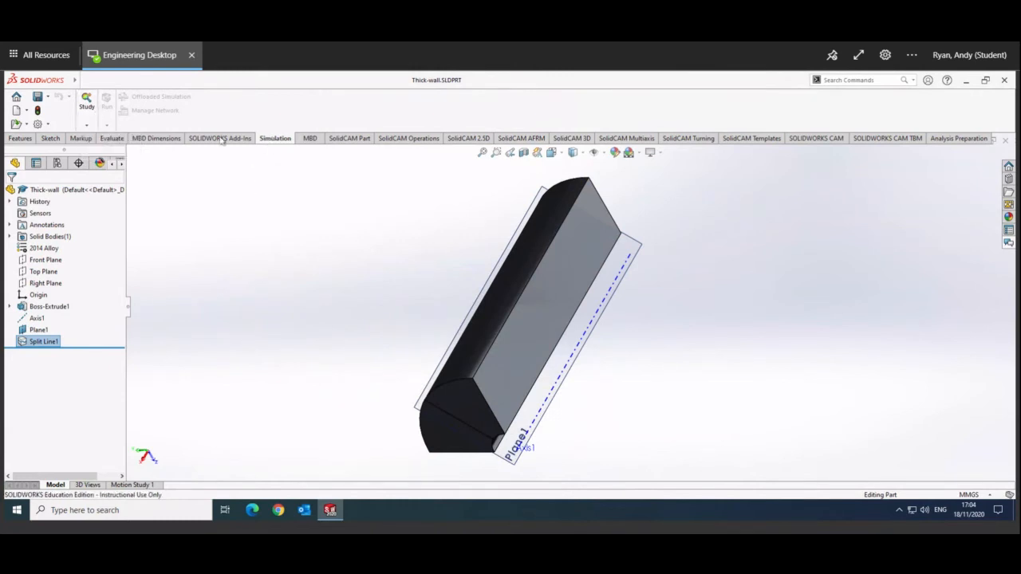
Create a new static simulation study of the part, keeping the default name and leaving 2D simplification off
click(86, 125)
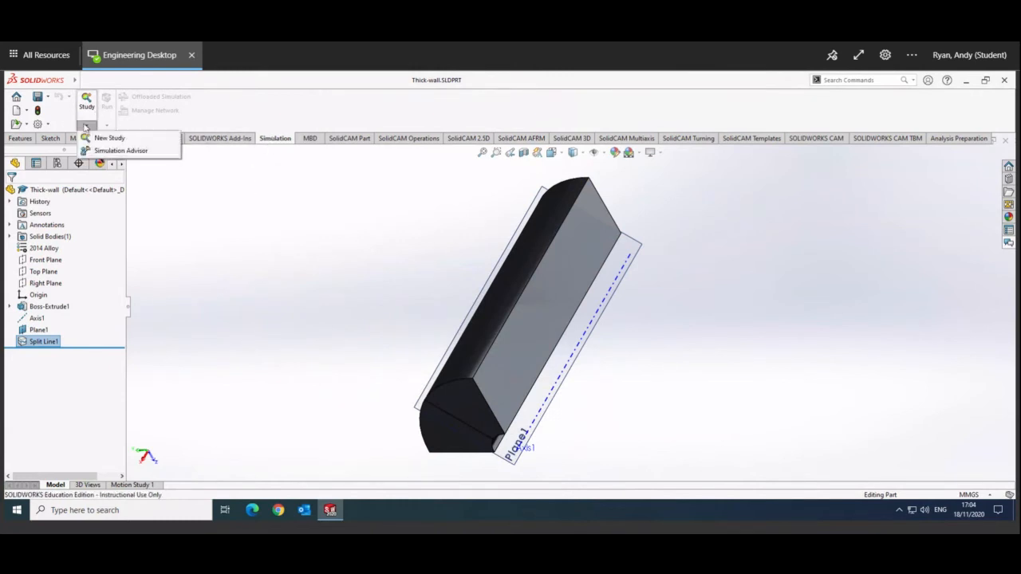
click(104, 135)
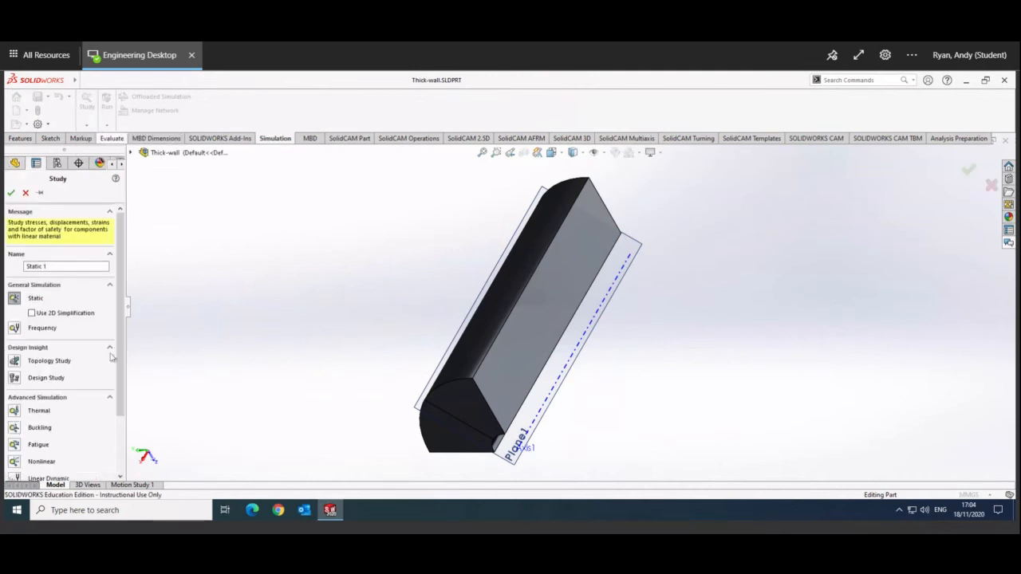
click(15, 299)
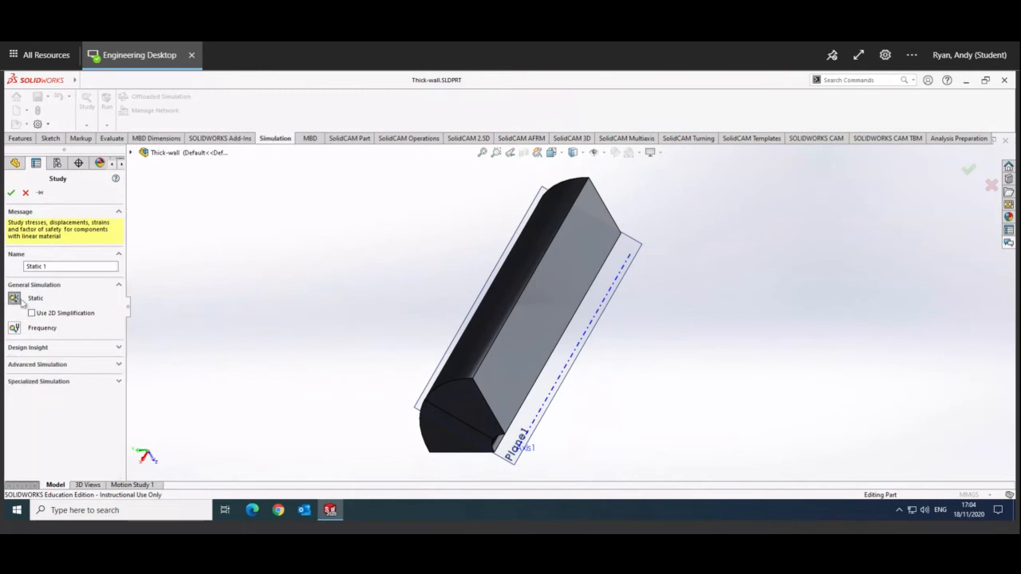
click(12, 193)
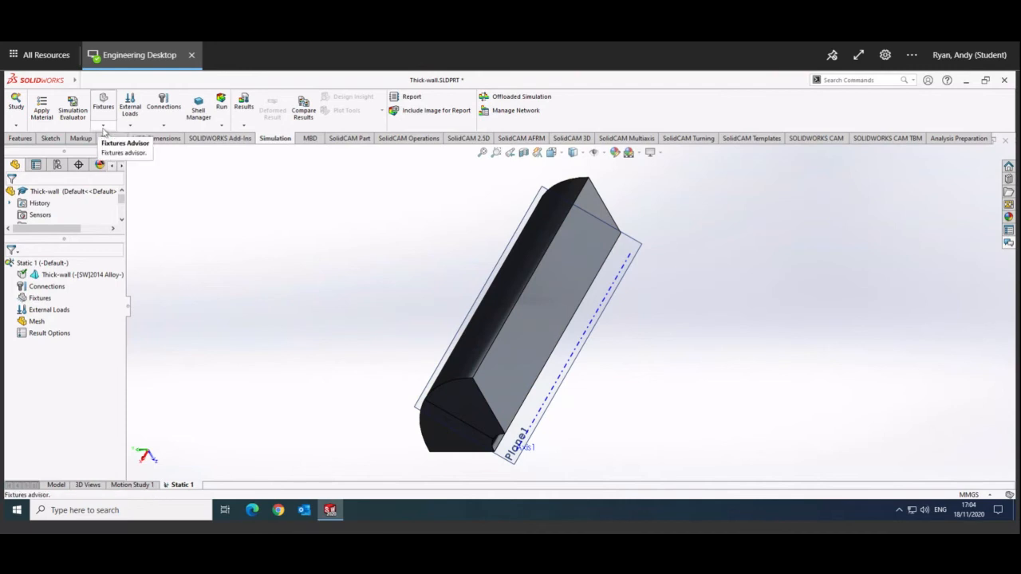
Start a roller/slider fixture and apply it to both flat longitudinal cut faces of the quarter cylinder
click(103, 128)
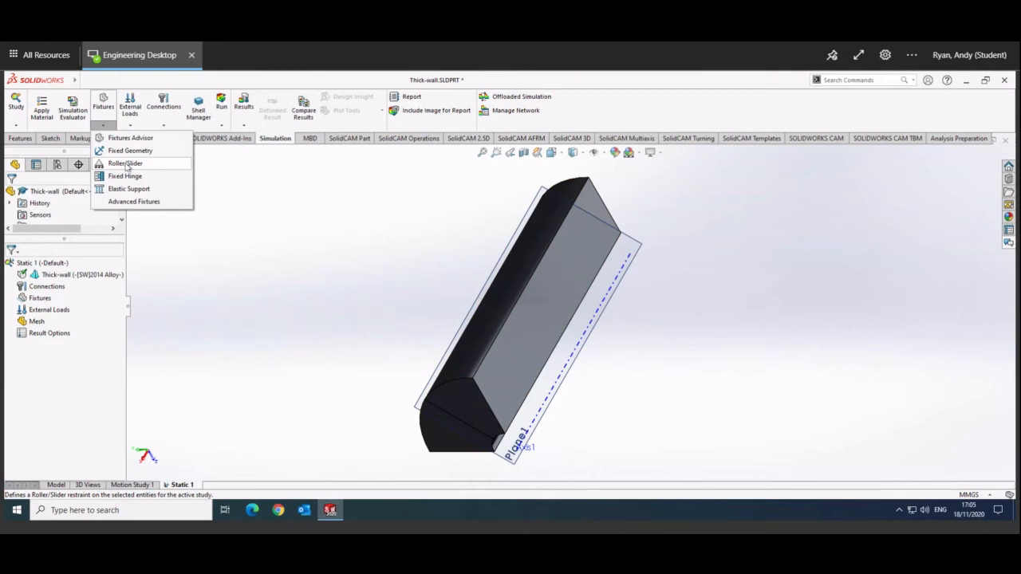
click(125, 164)
click(547, 317)
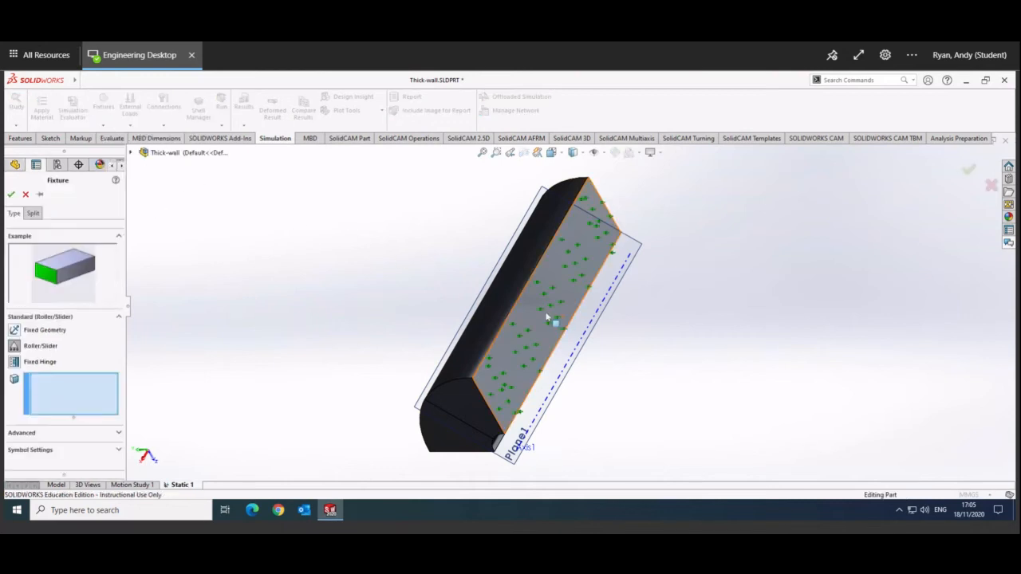
click(548, 317)
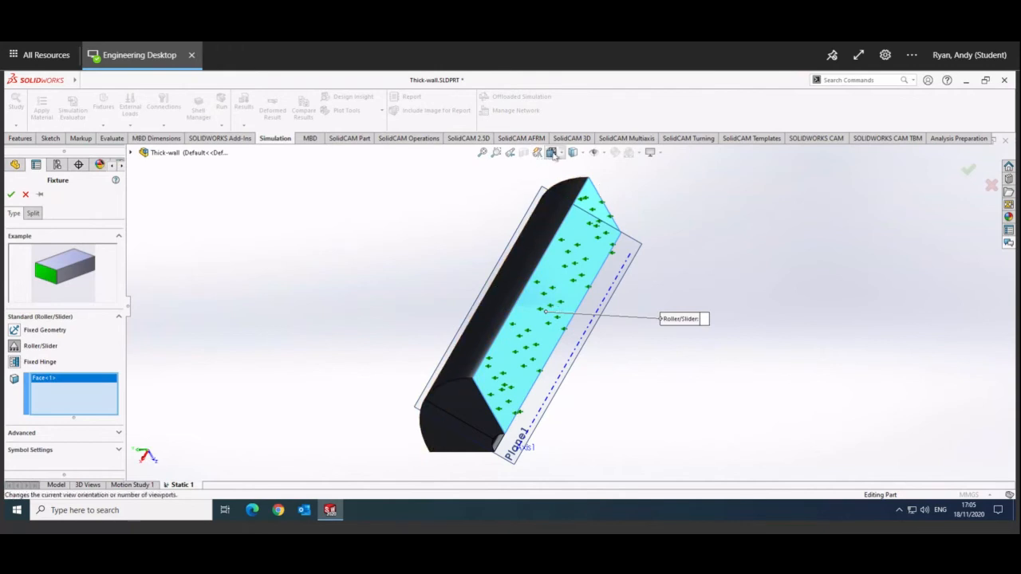
click(552, 154)
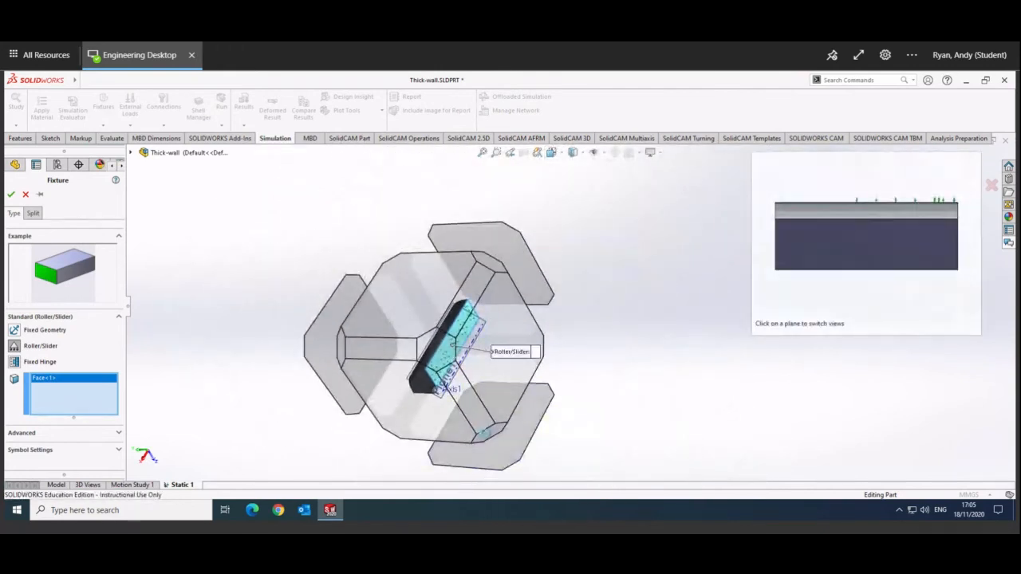
click(484, 435)
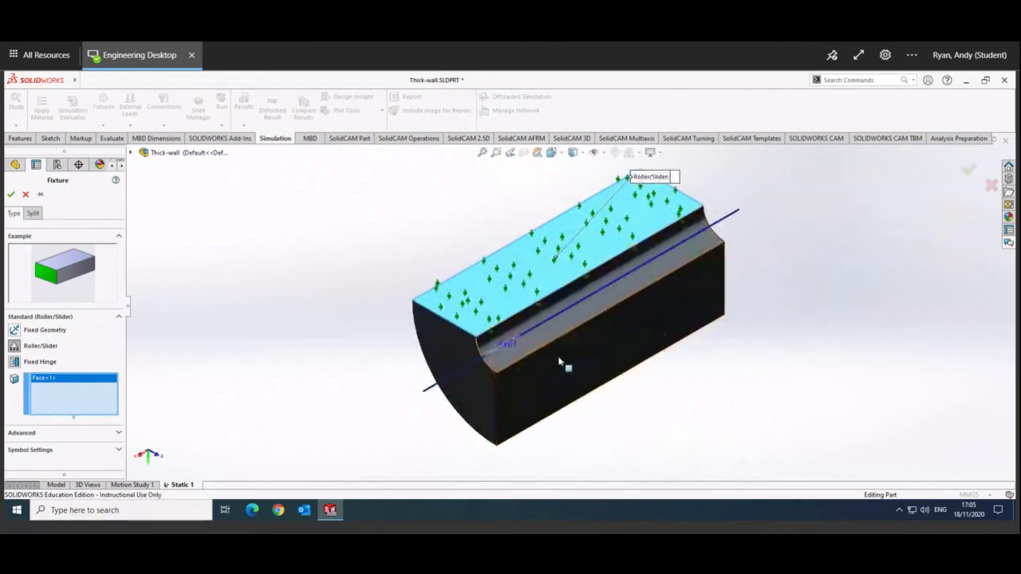
click(562, 367)
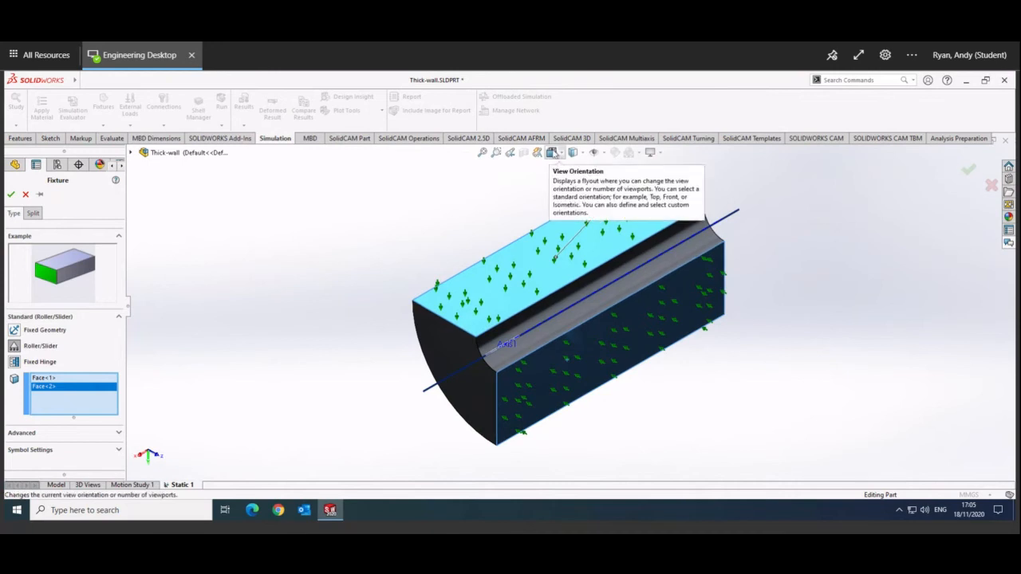
Add the unsplit end face to the roller/slider fixture and accept the fixture
click(551, 152)
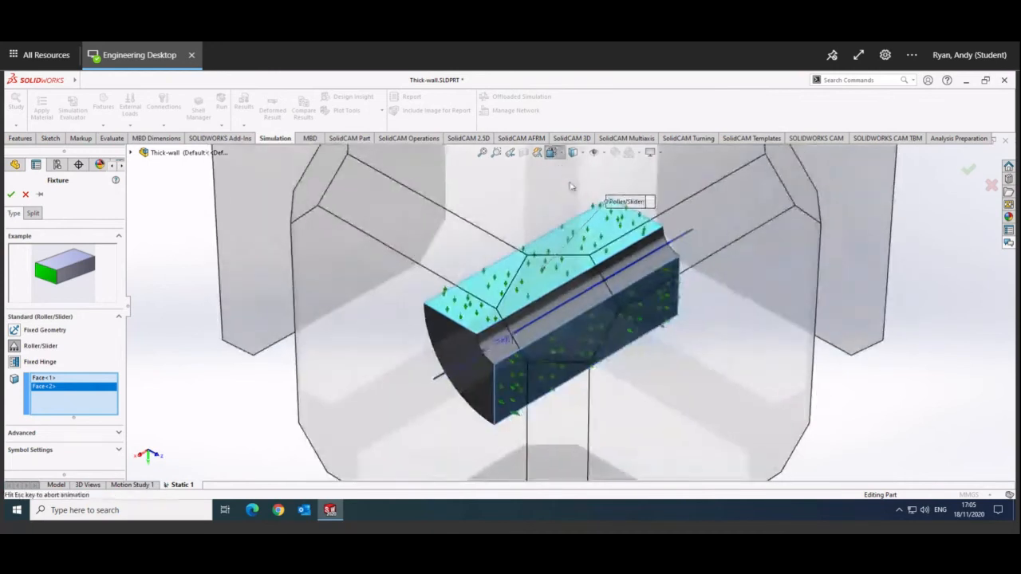
click(519, 304)
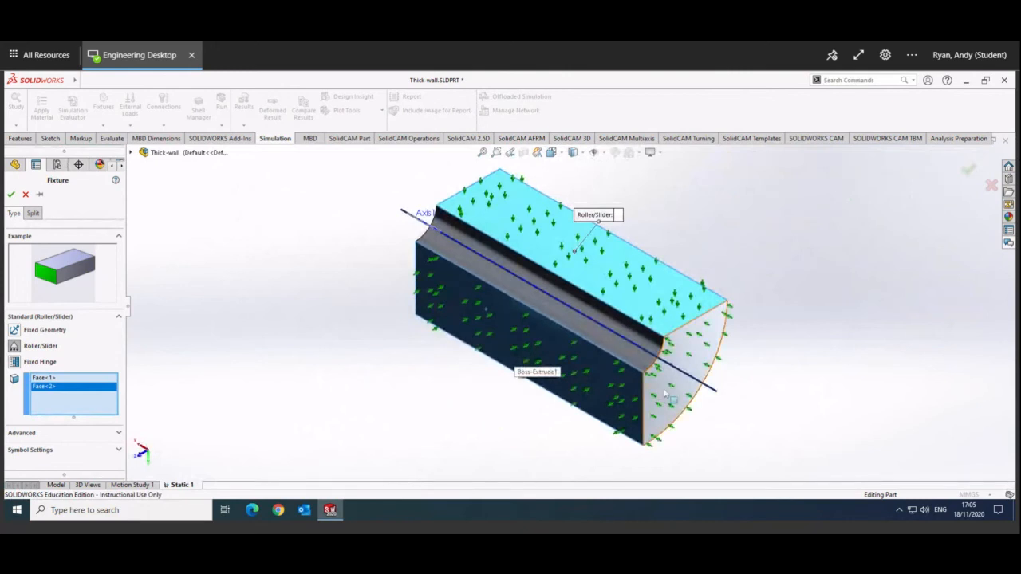
click(665, 392)
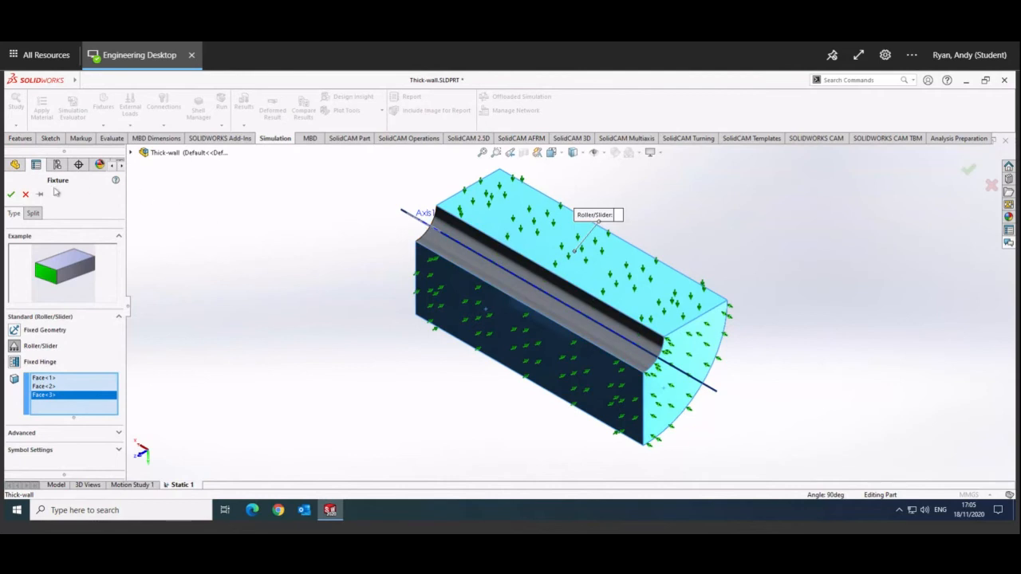
click(10, 194)
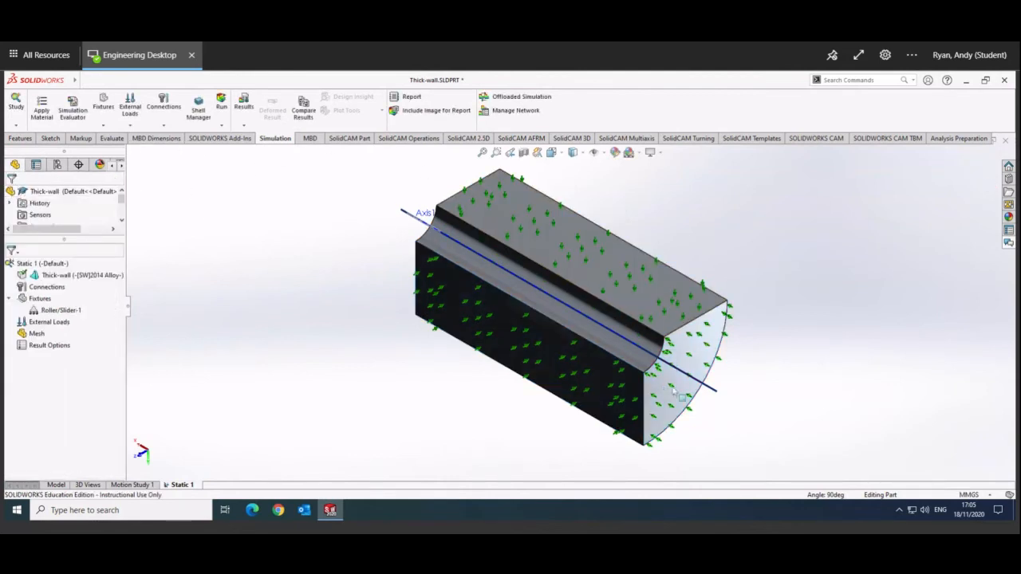
Inspect the fixtures from several corner views and straight on, finishing with the split end and the bore edge in view
click(550, 153)
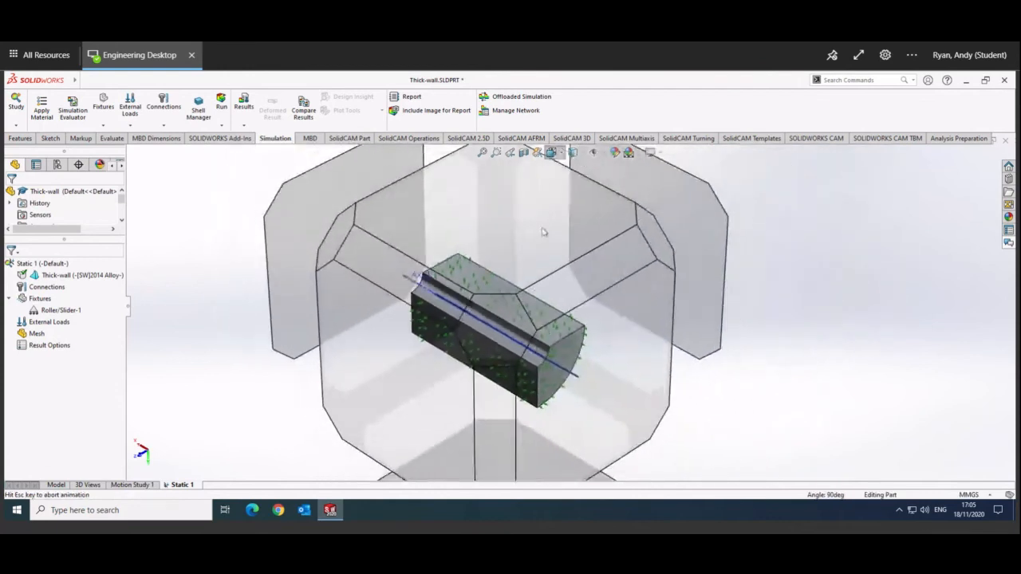
click(363, 300)
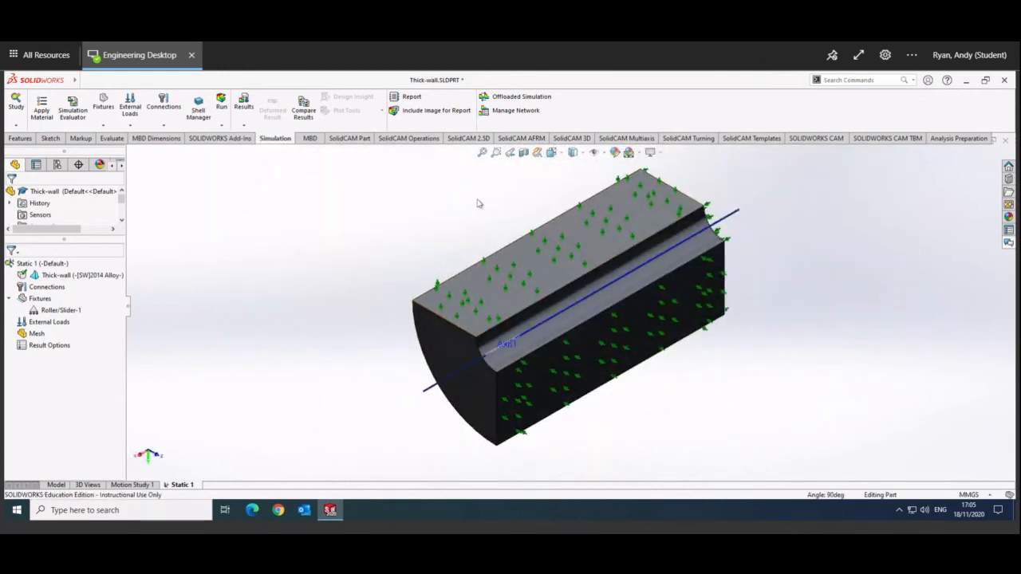
click(551, 154)
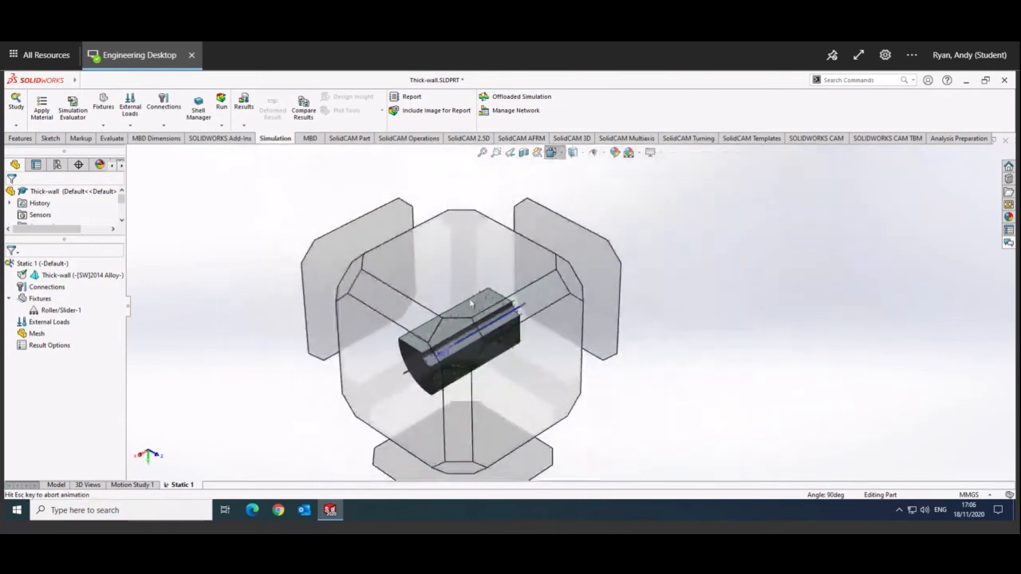
click(363, 309)
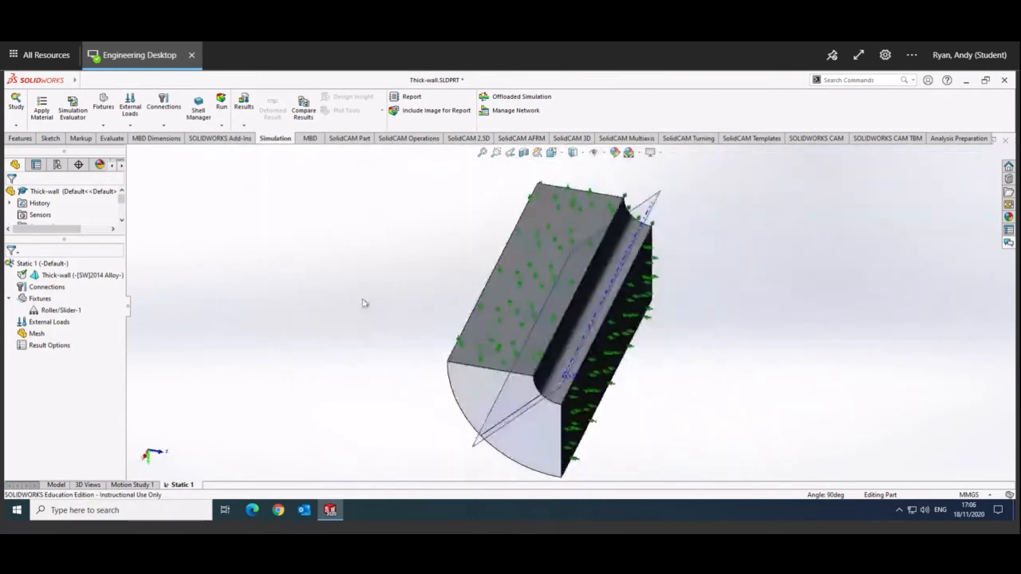
click(444, 252)
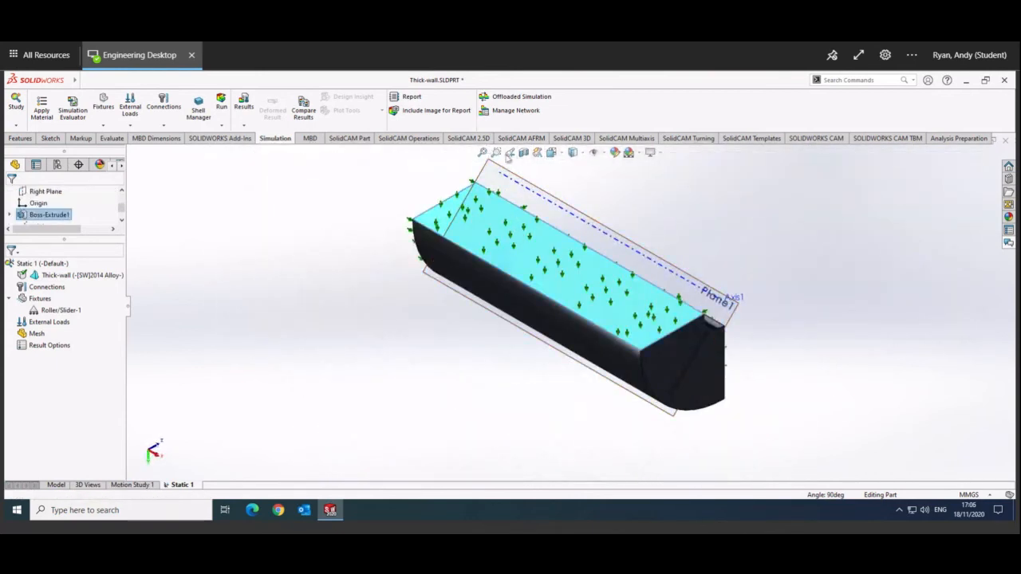
click(550, 153)
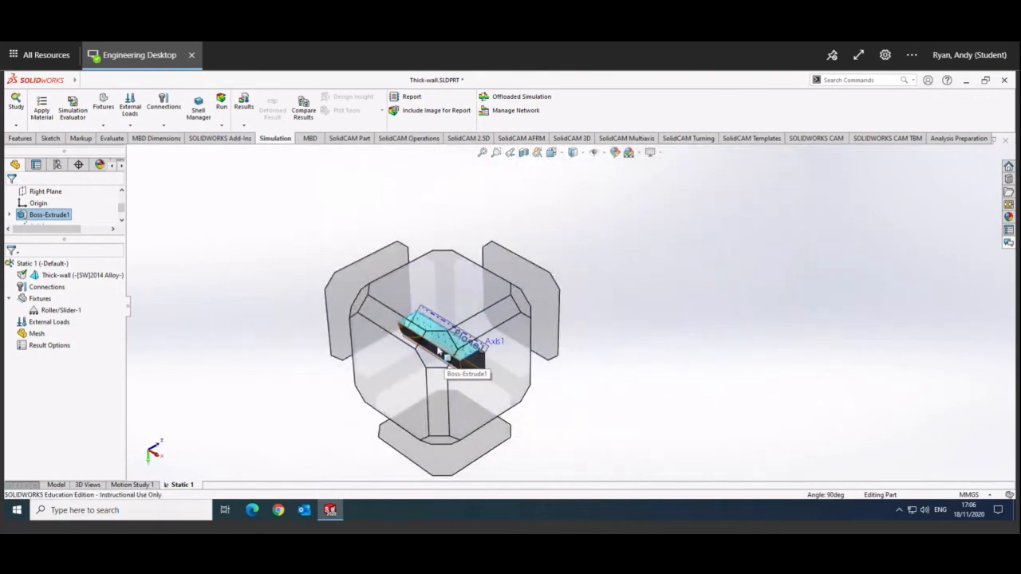
click(509, 322)
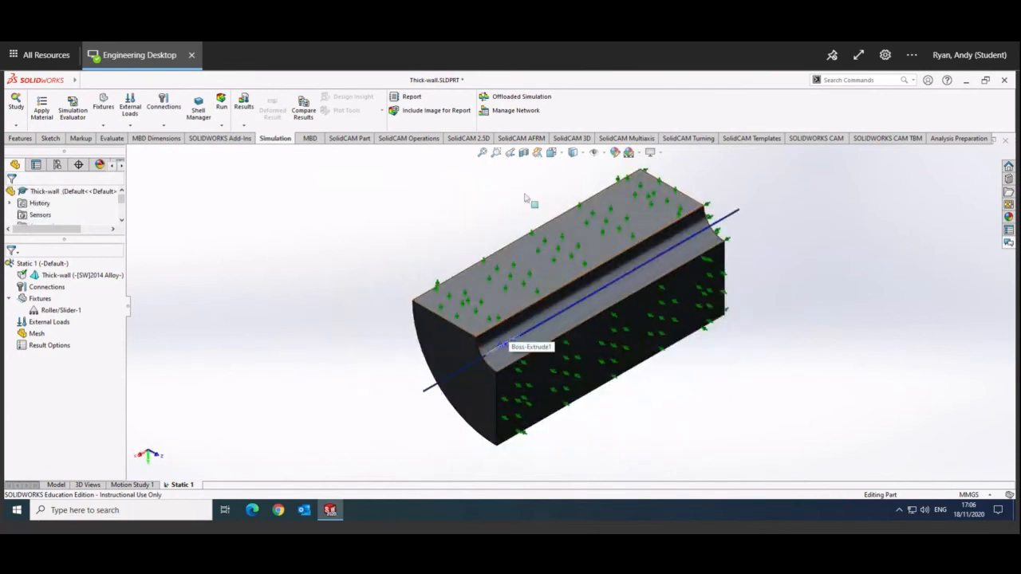
click(554, 153)
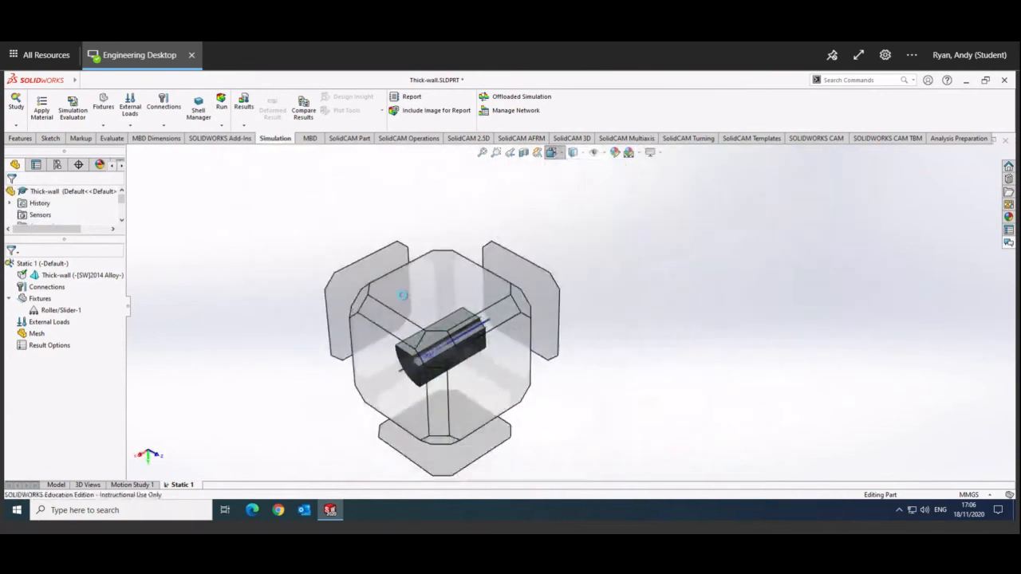
click(391, 317)
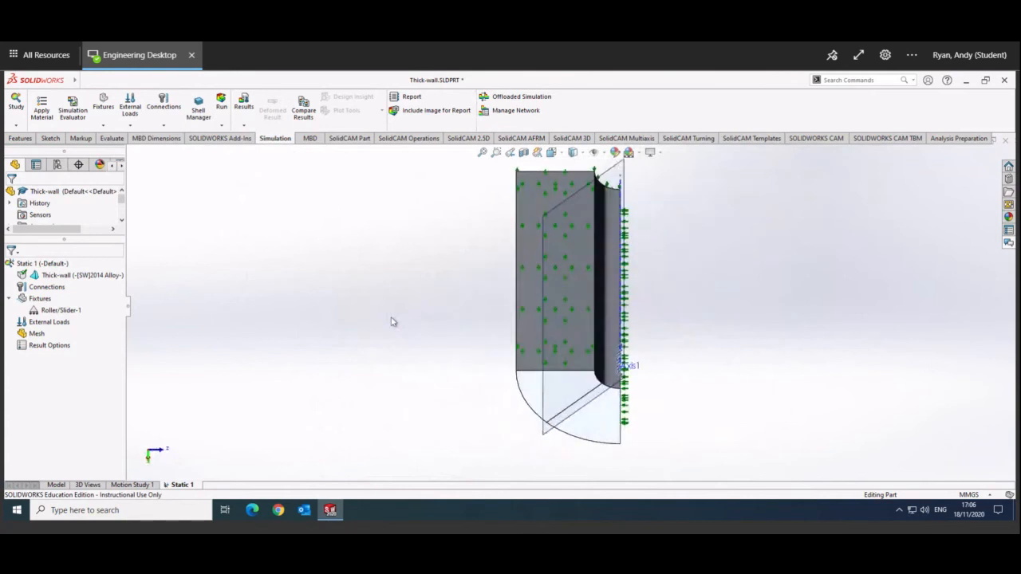
click(552, 153)
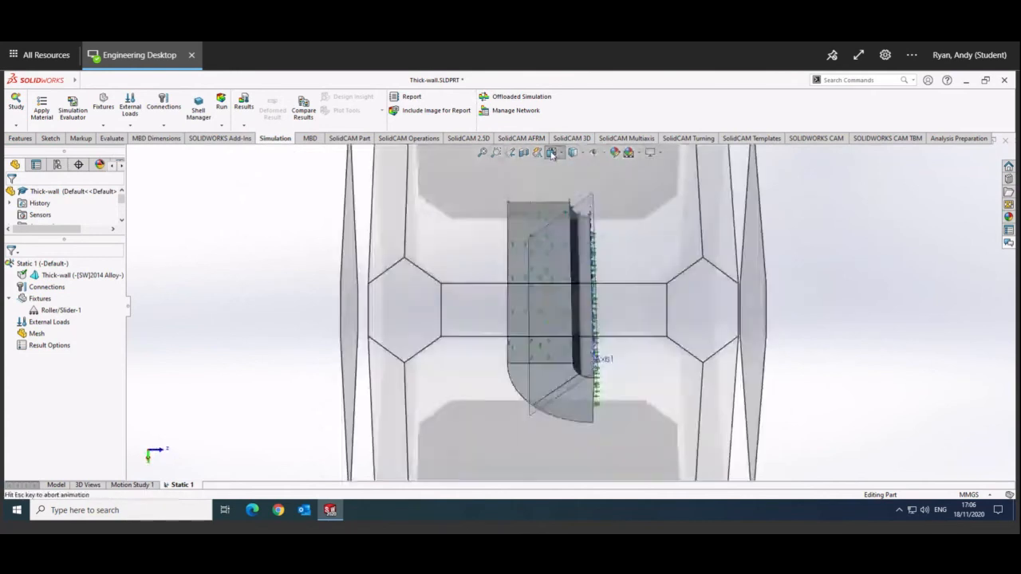
click(379, 348)
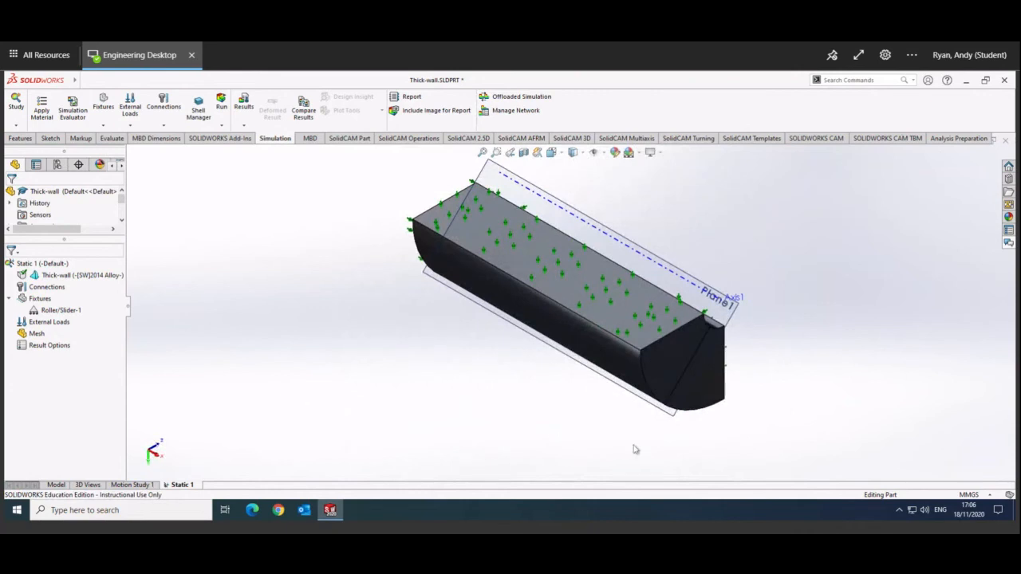
click(706, 329)
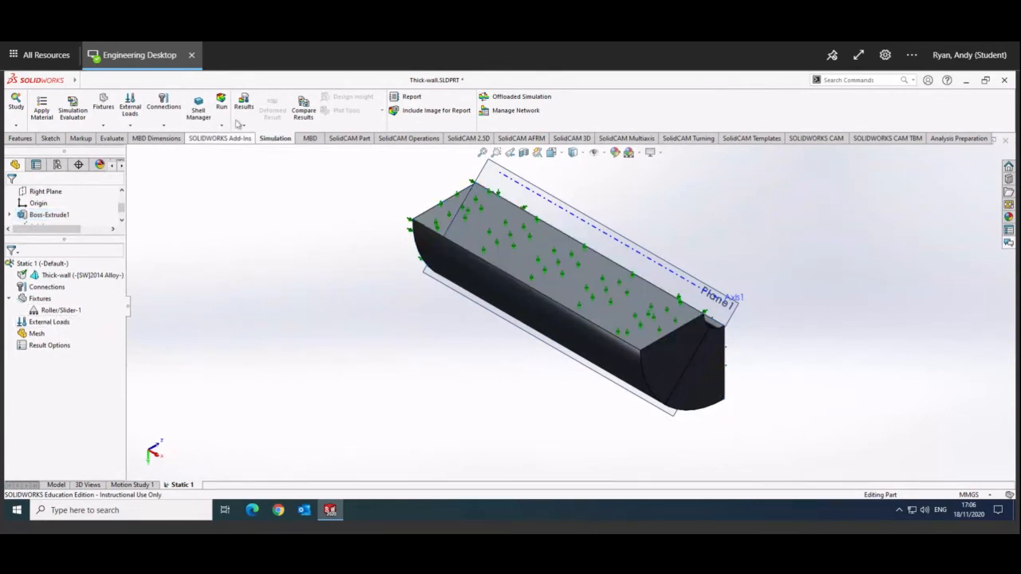
Apply a pressure load of 6.5e6 N/m^2 normal to the inner bore face
click(131, 125)
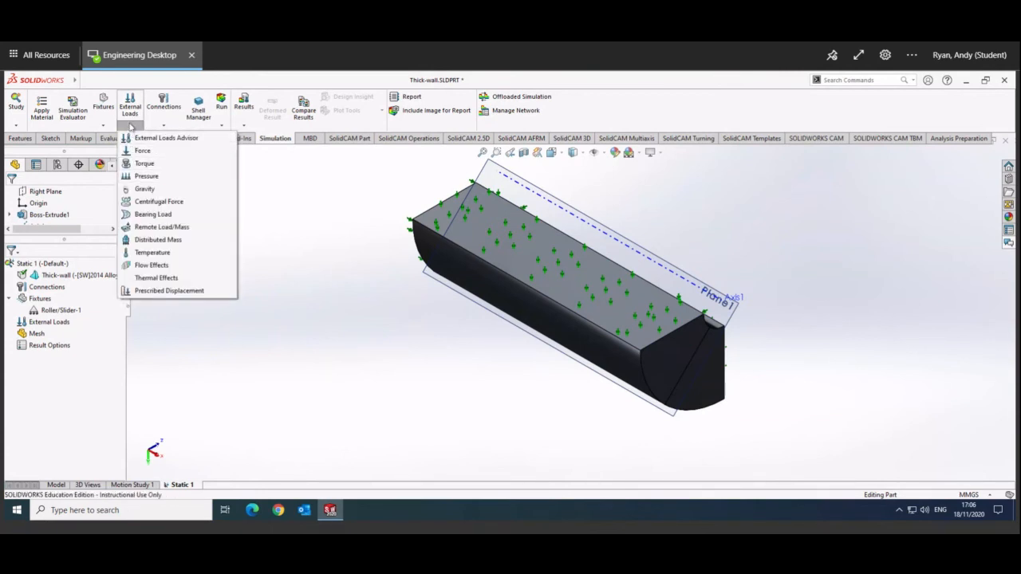
click(144, 177)
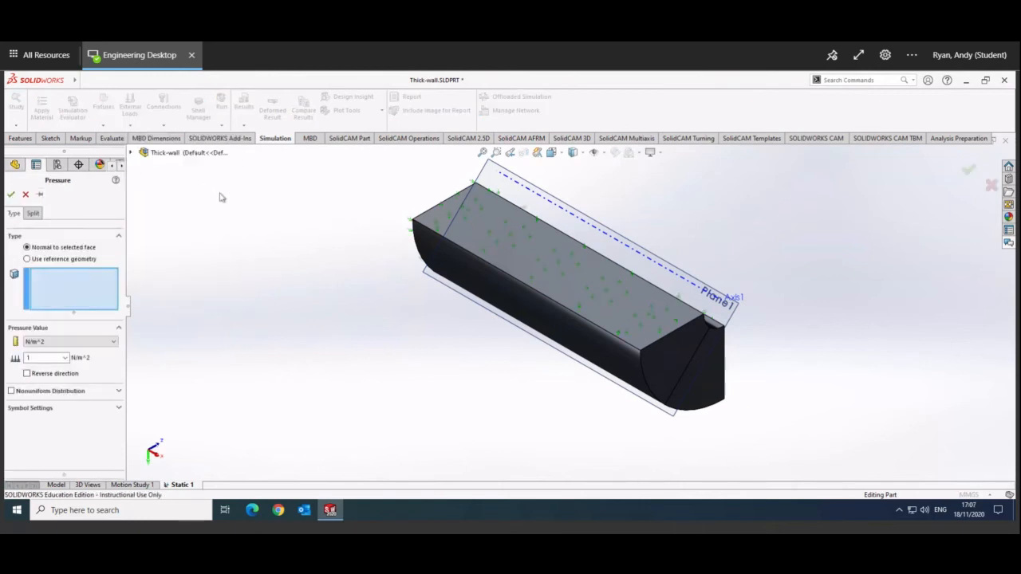
click(589, 225)
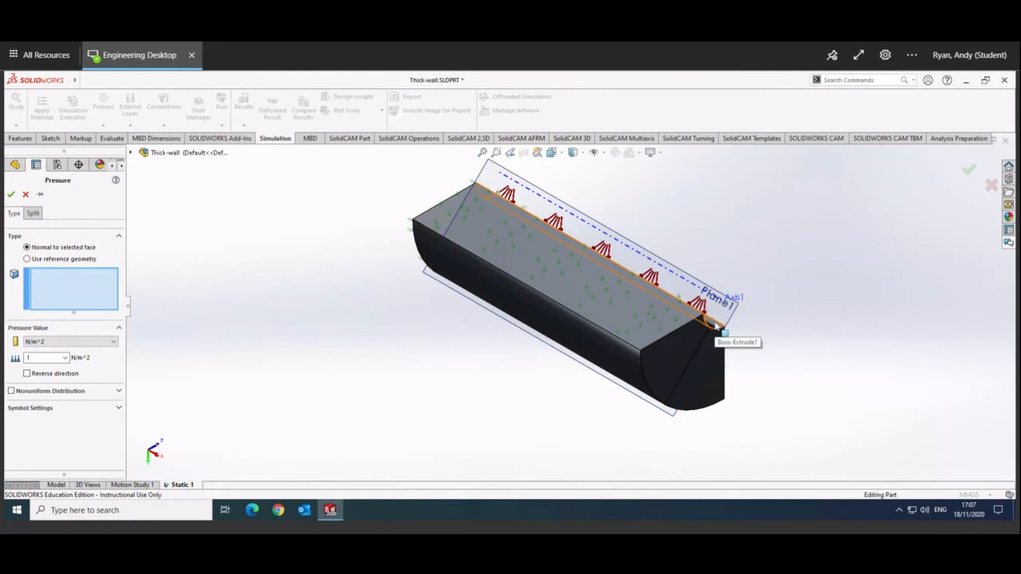
click(716, 325)
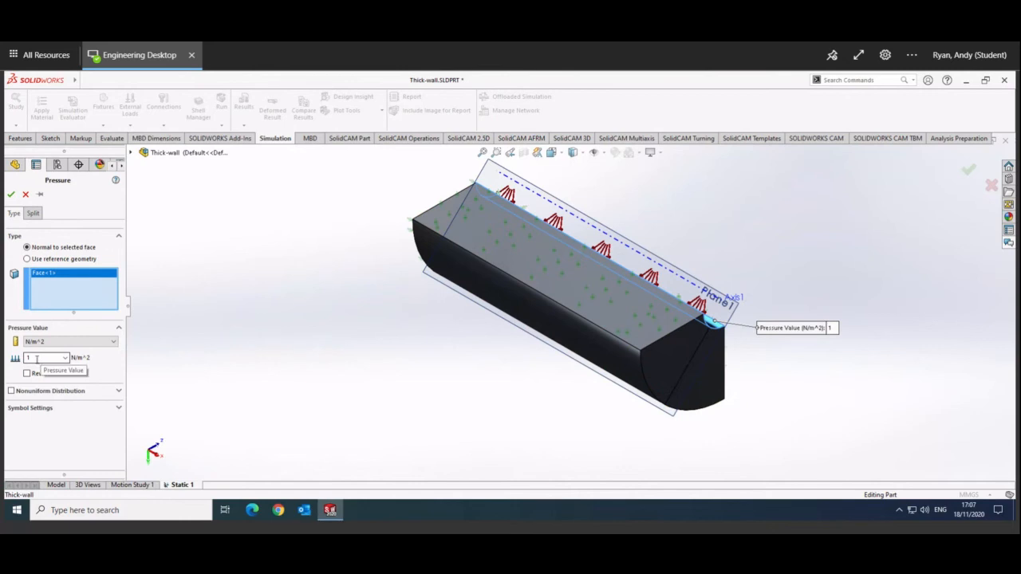
drag(37, 360, 10, 358)
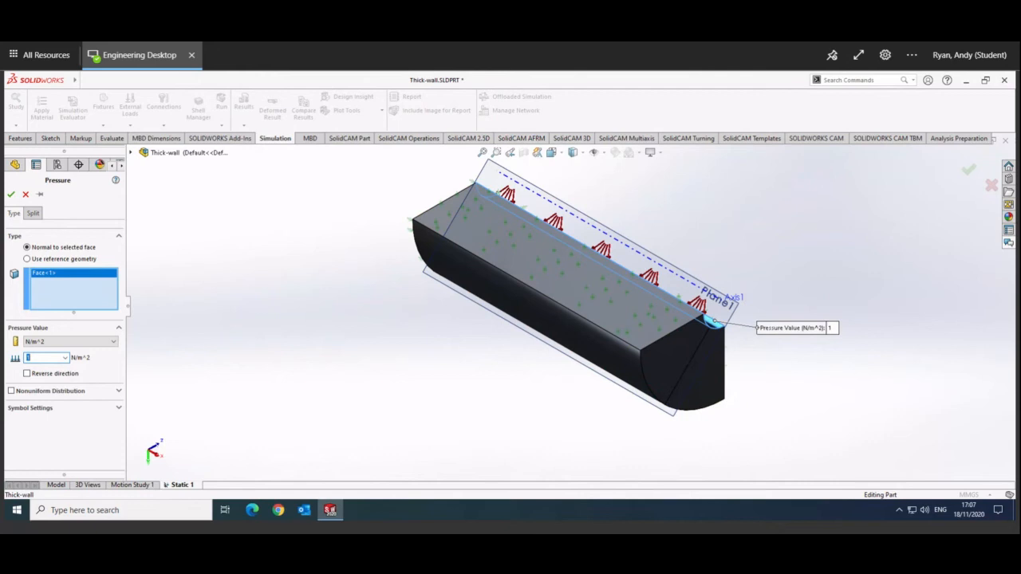
text(6)
text(5e6)
key(Return)
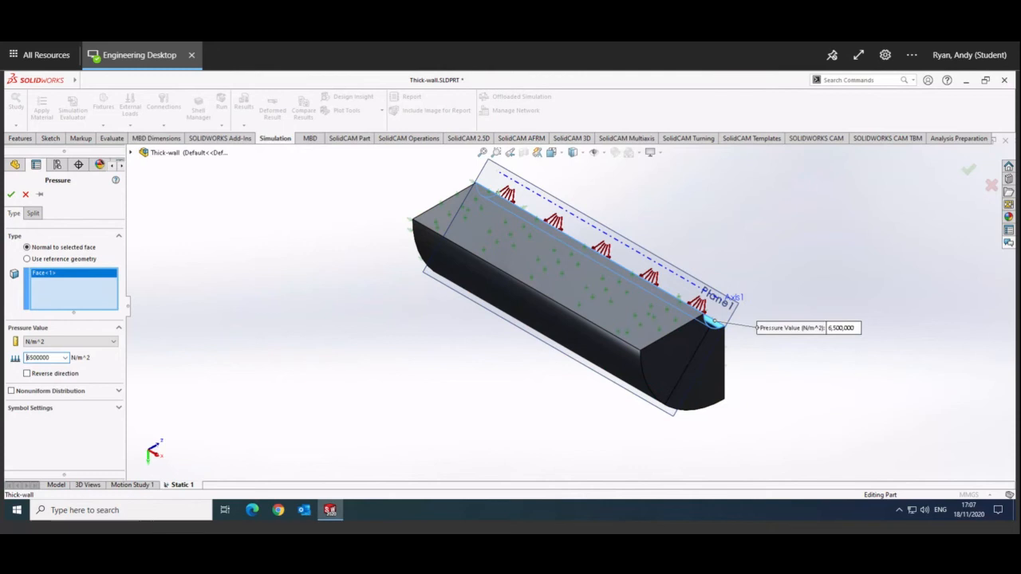
click(11, 196)
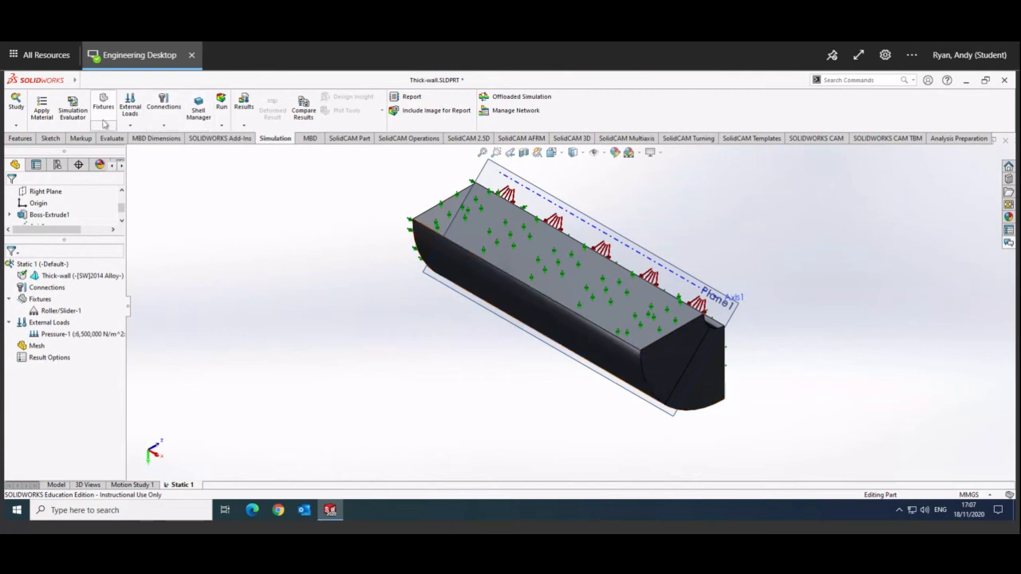
Apply a second pressure load of 100e3 N/m^2 normal to the outer curved face
click(128, 126)
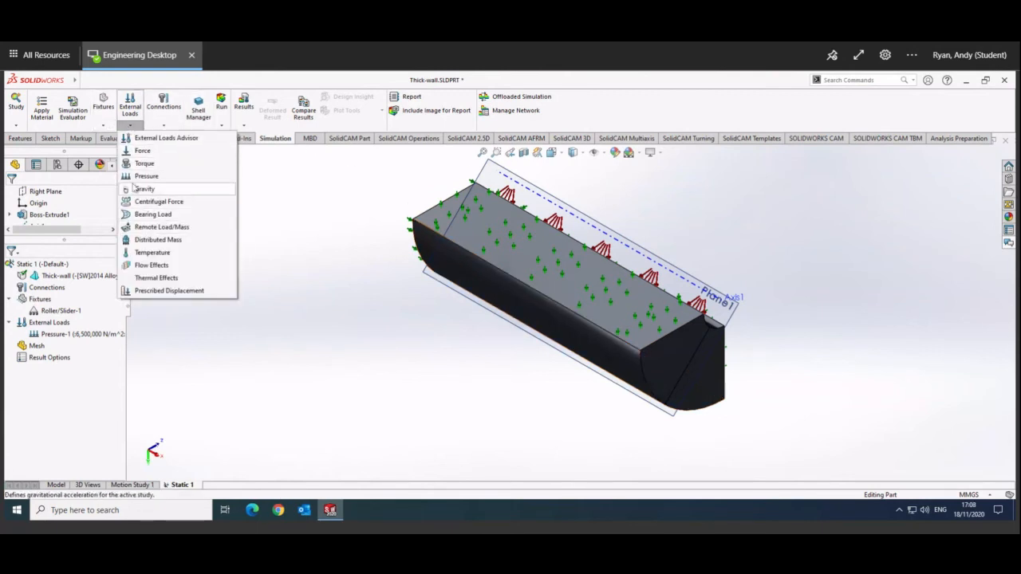
click(143, 176)
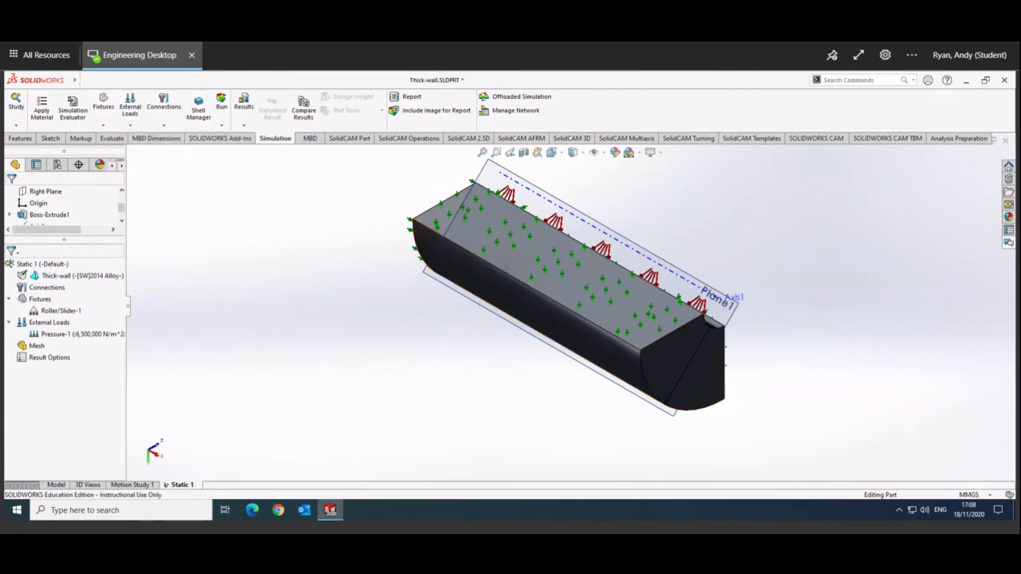
click(544, 323)
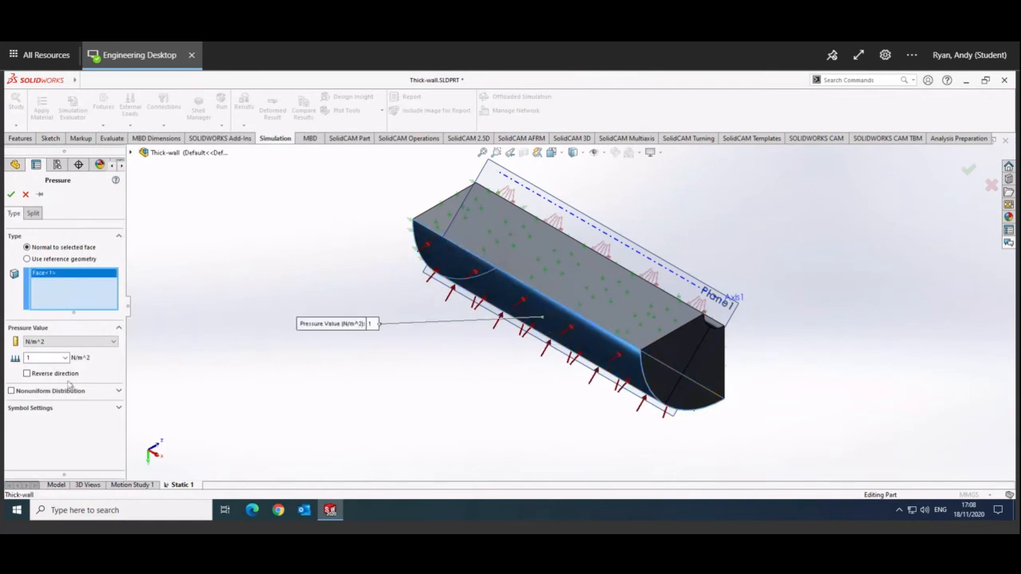
double_click(43, 358)
text(100e3)
key(Return)
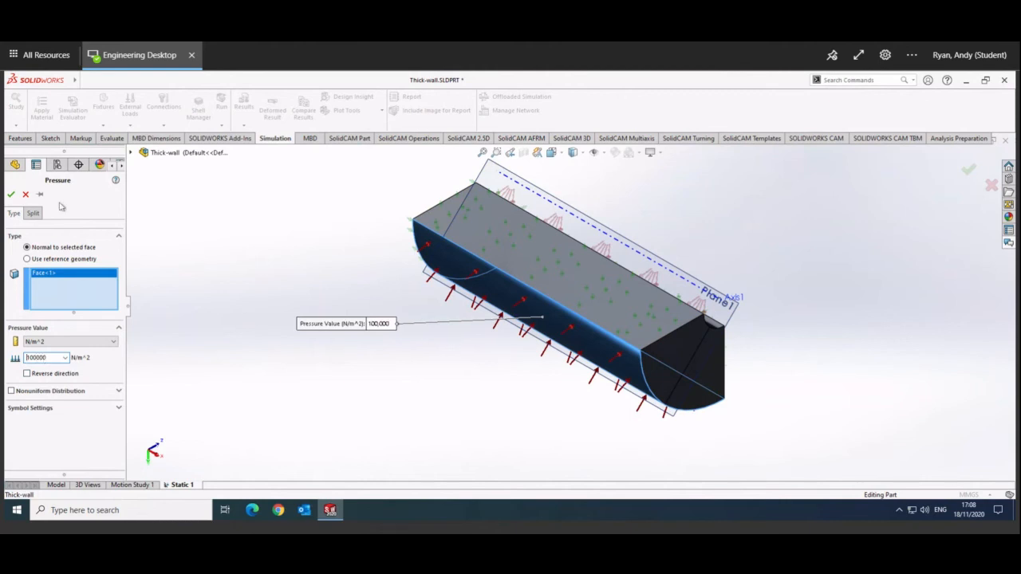
click(11, 196)
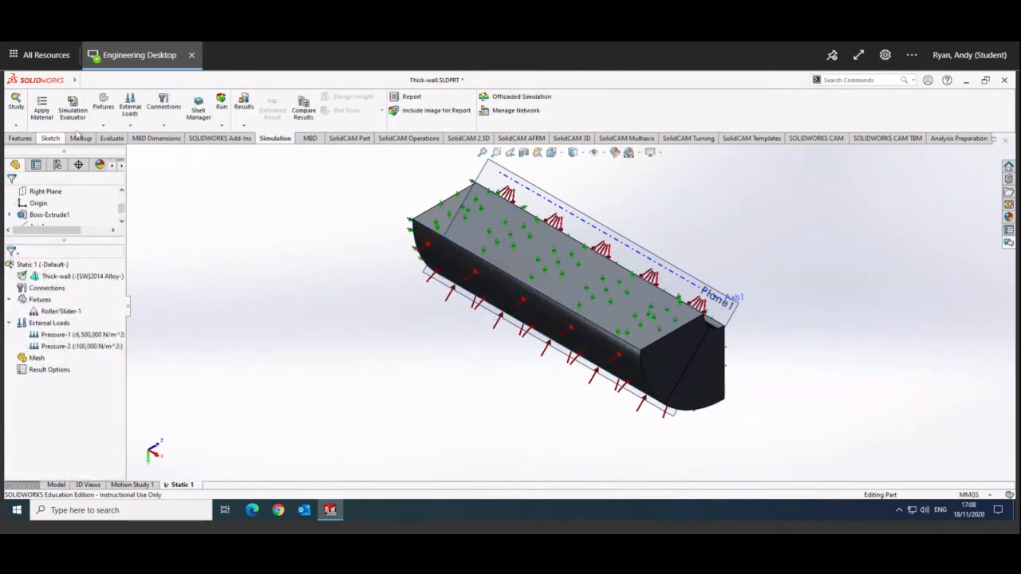
Save the part and create a solid mesh for the study with the mesh density reset to its default
click(84, 81)
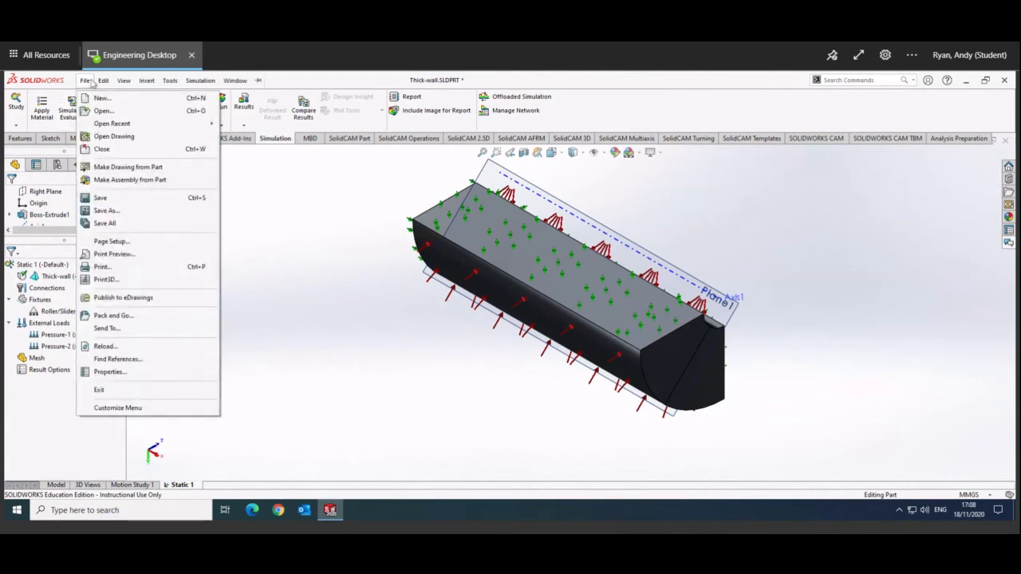
click(94, 197)
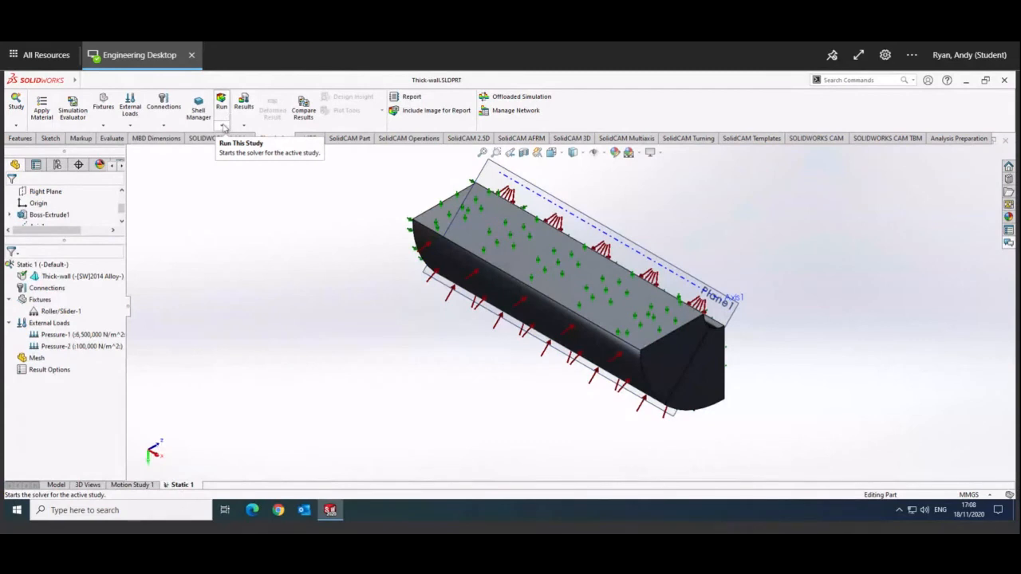
click(223, 127)
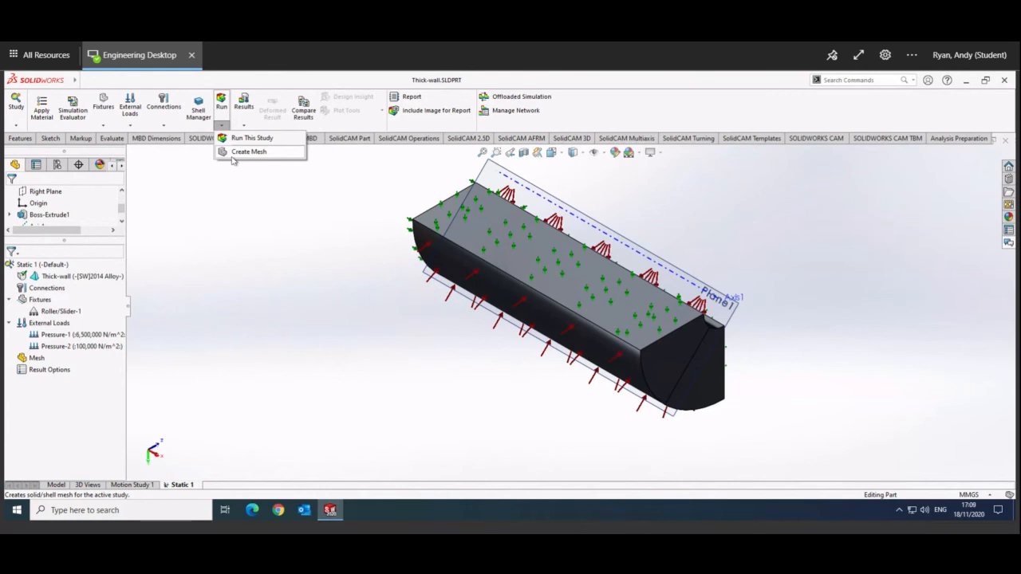
click(248, 152)
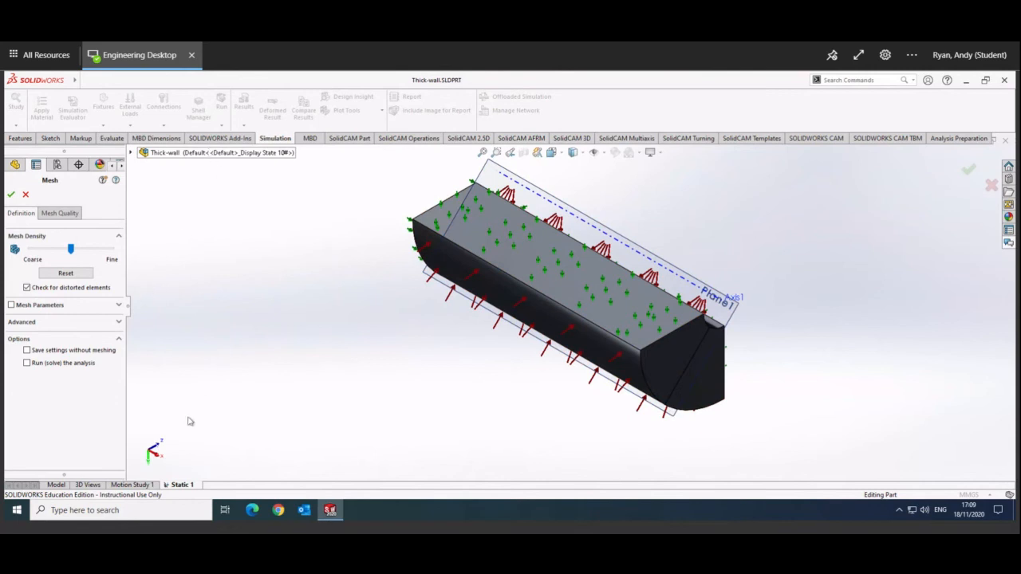
scroll(306, 392, down, 3)
scroll(804, 263, up, 3)
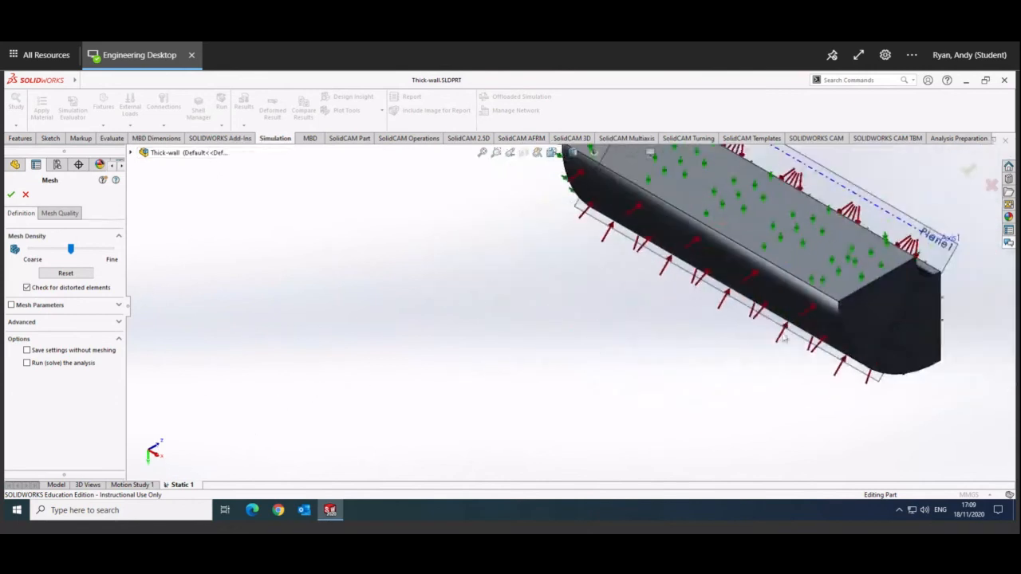
key(f)
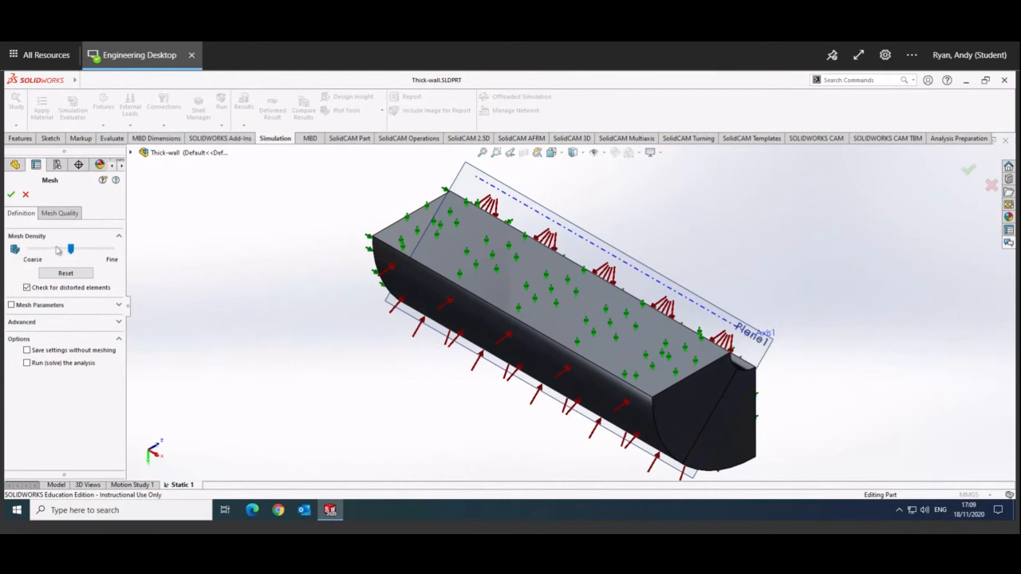
drag(72, 250, 118, 251)
drag(112, 251, 67, 254)
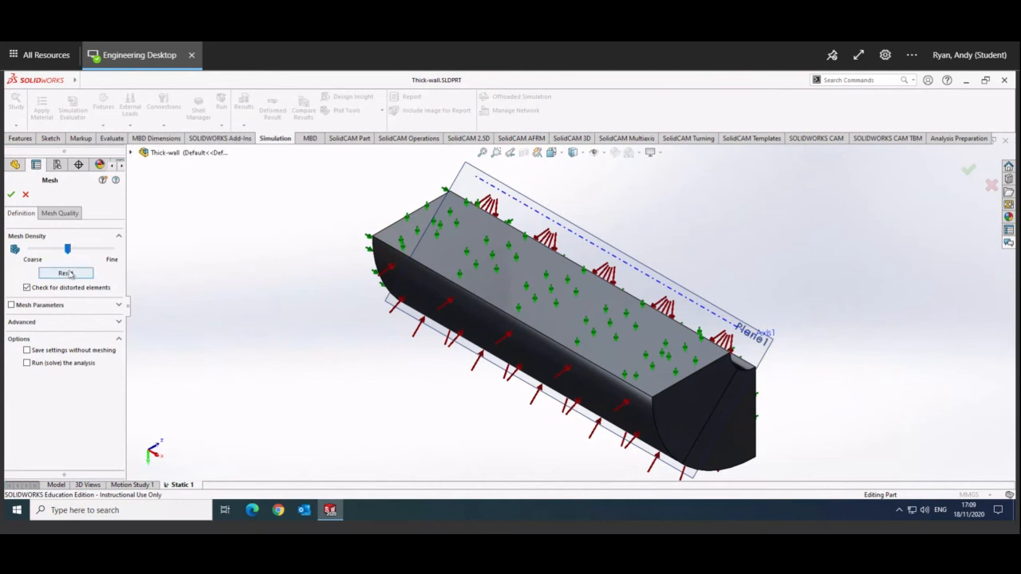
click(67, 273)
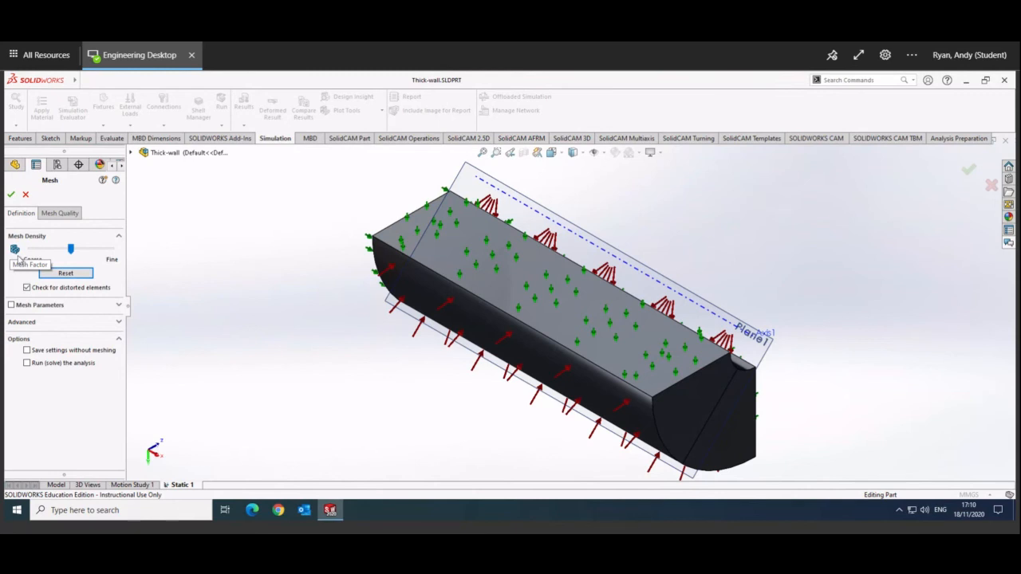
click(11, 194)
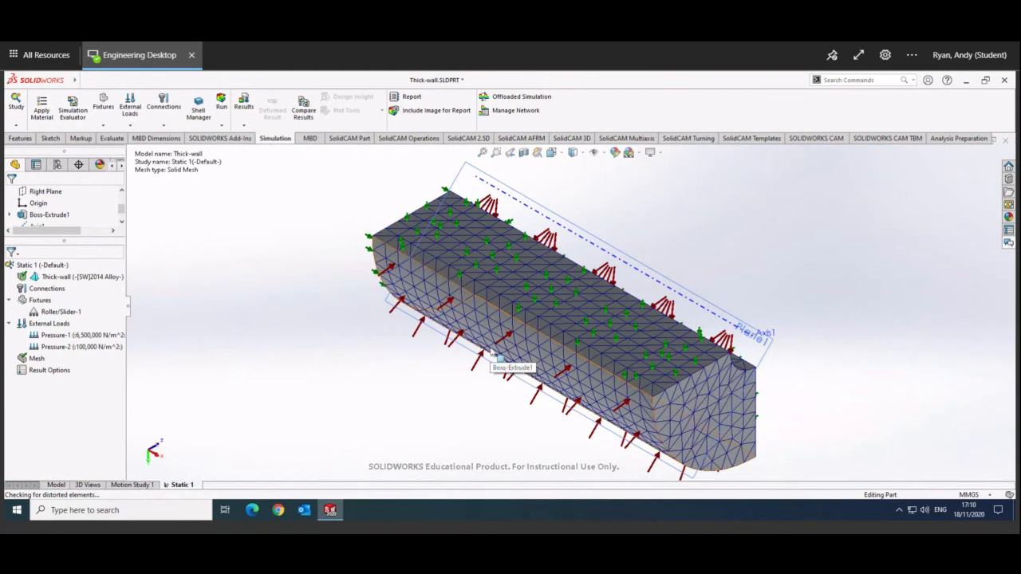
Run the static study to solve for stress, displacement and strain
click(222, 105)
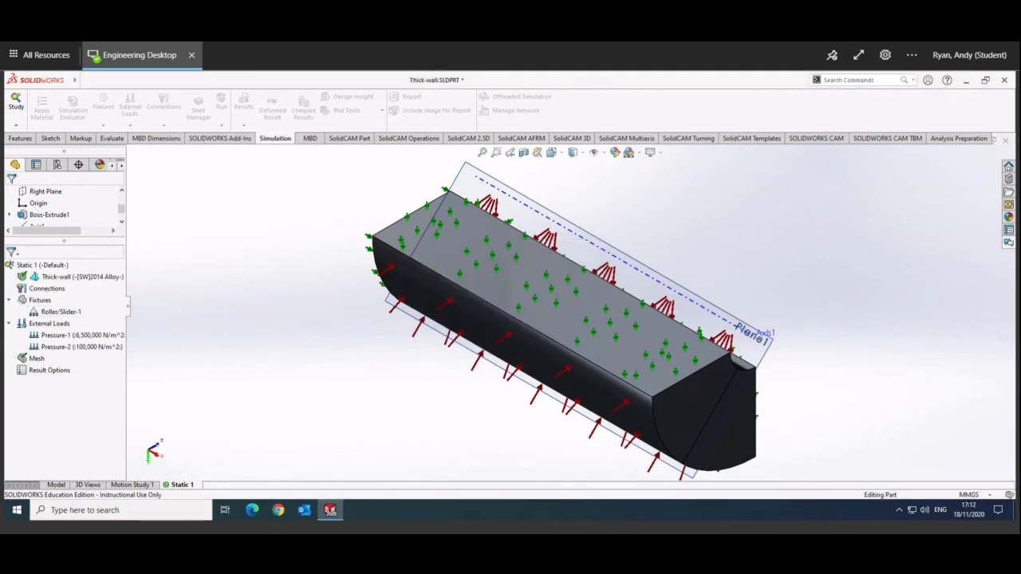
scroll(209, 372, down, 1)
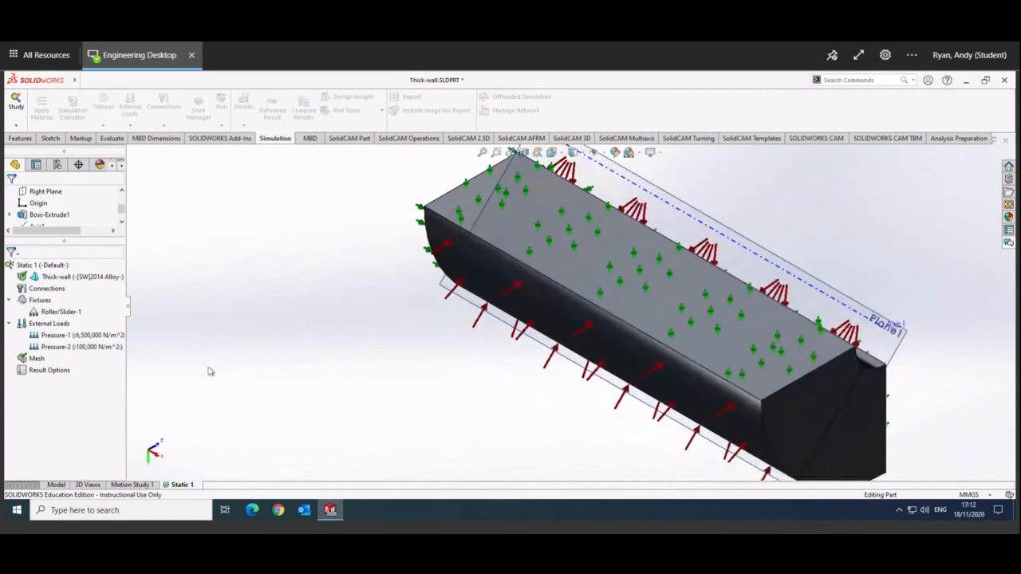
scroll(208, 371, up, 1)
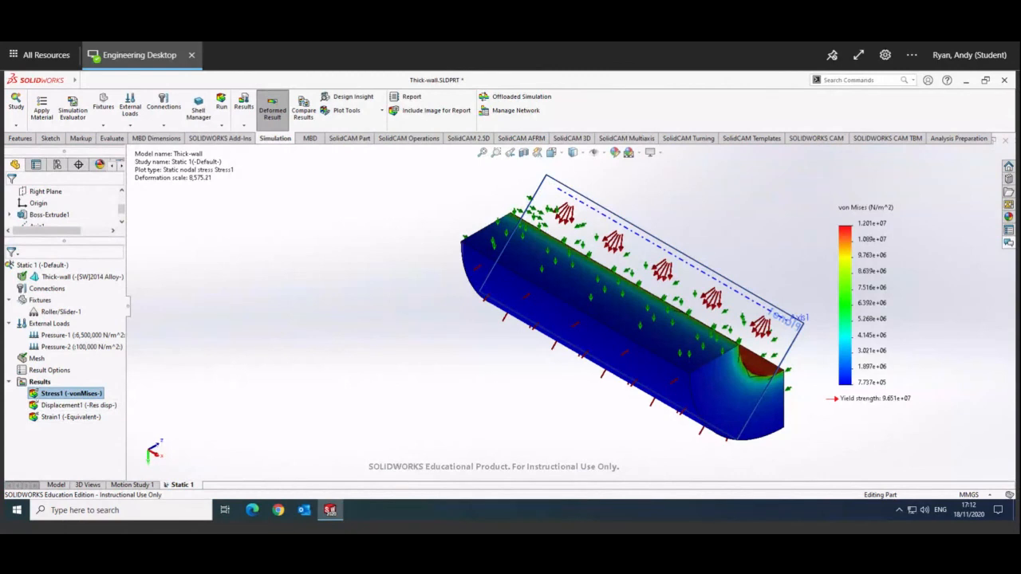
Change the stress plot from von Mises to SX: X Normal Stress and examine it around the bore at the split end
right_click(86, 394)
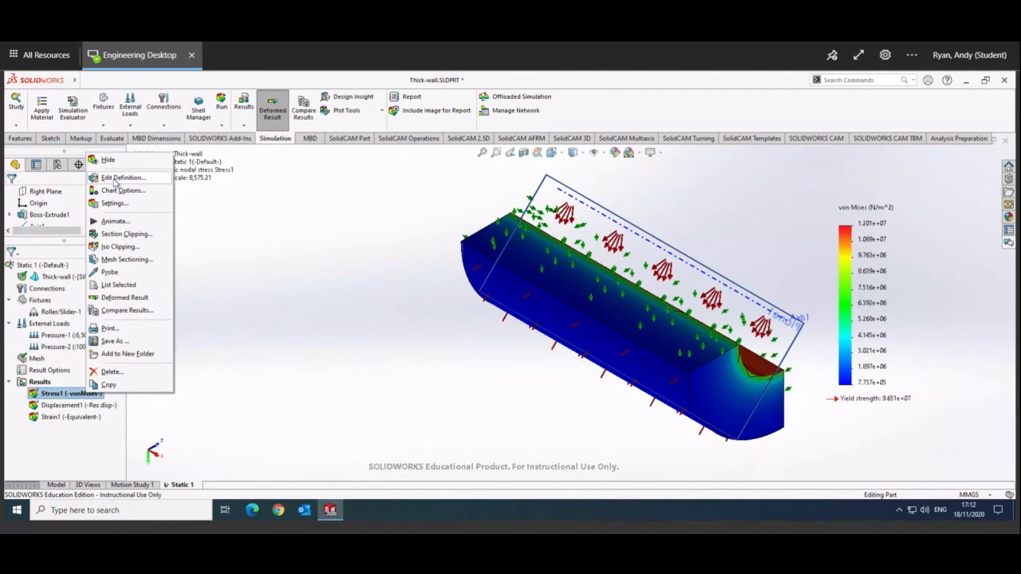
click(114, 178)
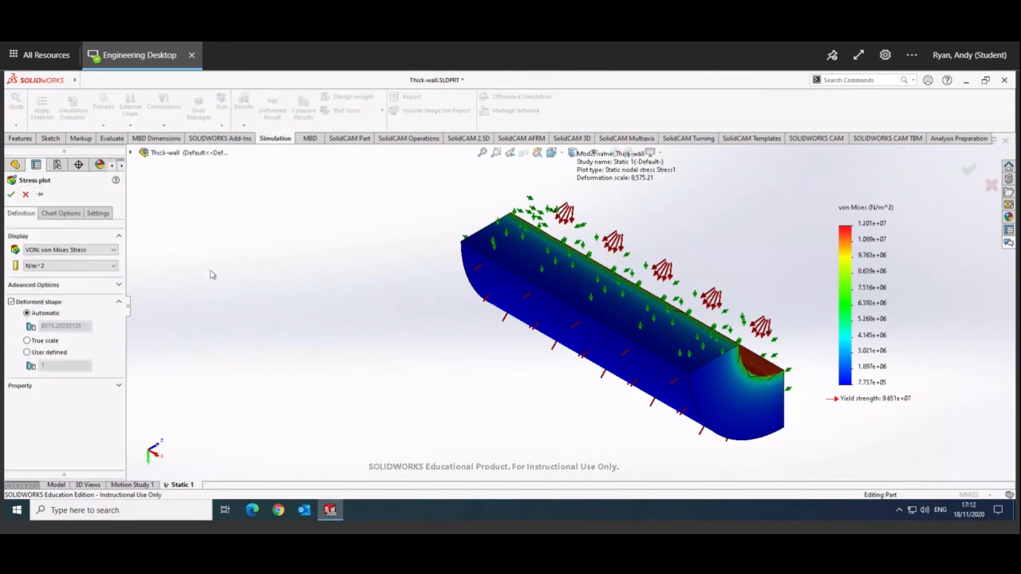
click(83, 251)
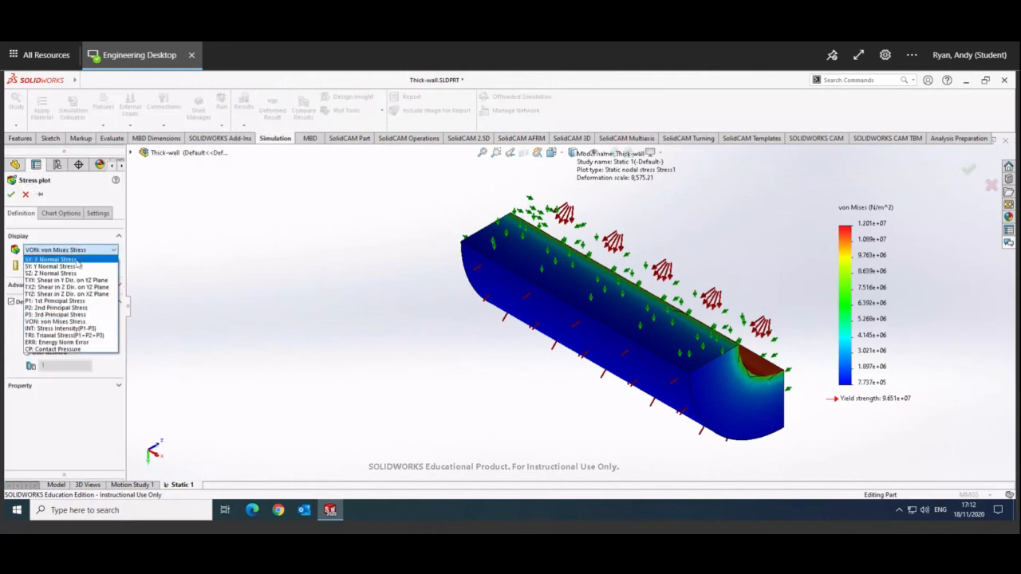
click(72, 261)
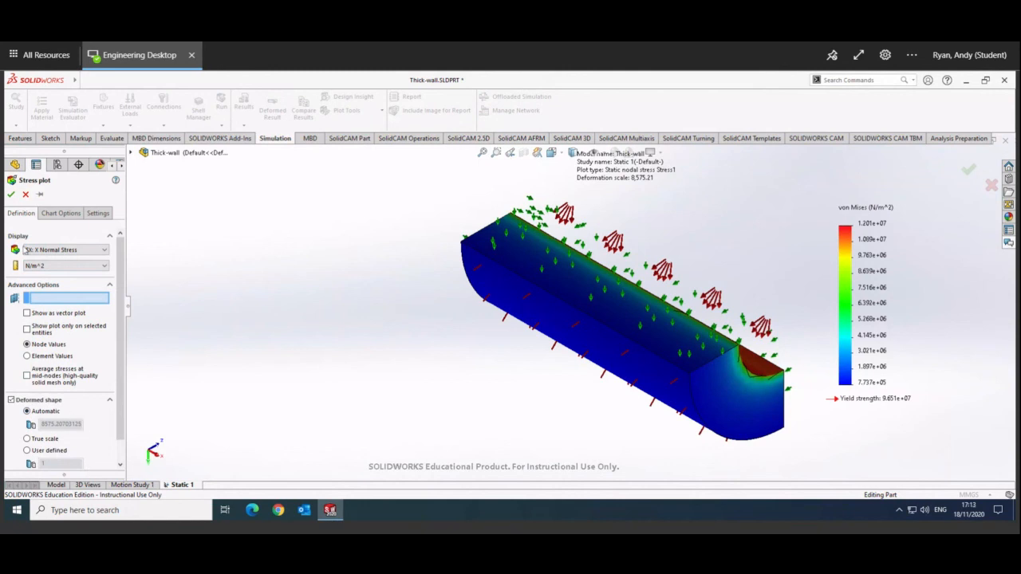
click(10, 195)
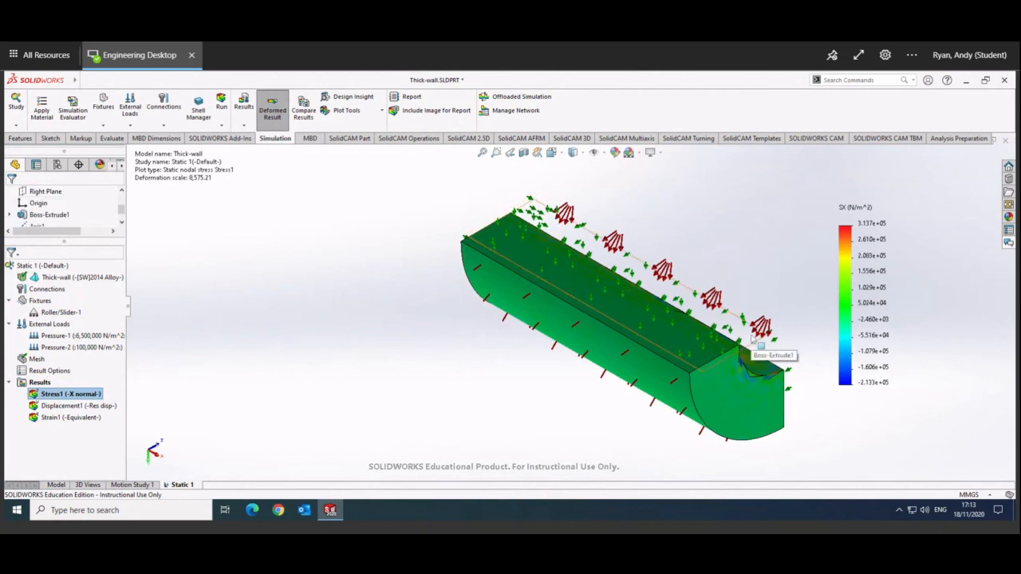
scroll(725, 361, down, 2)
scroll(724, 360, down, 3)
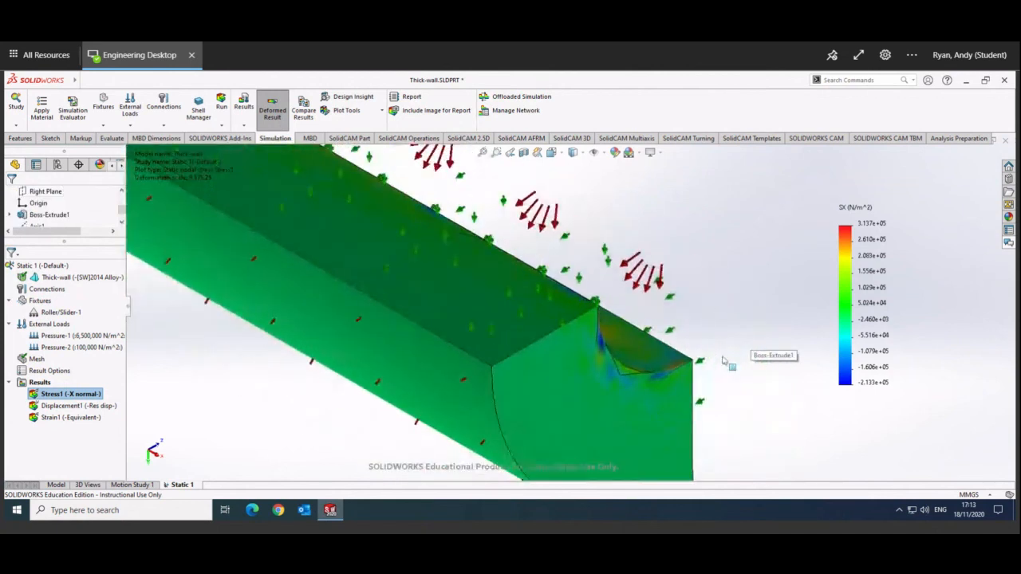
scroll(724, 361, down, 3)
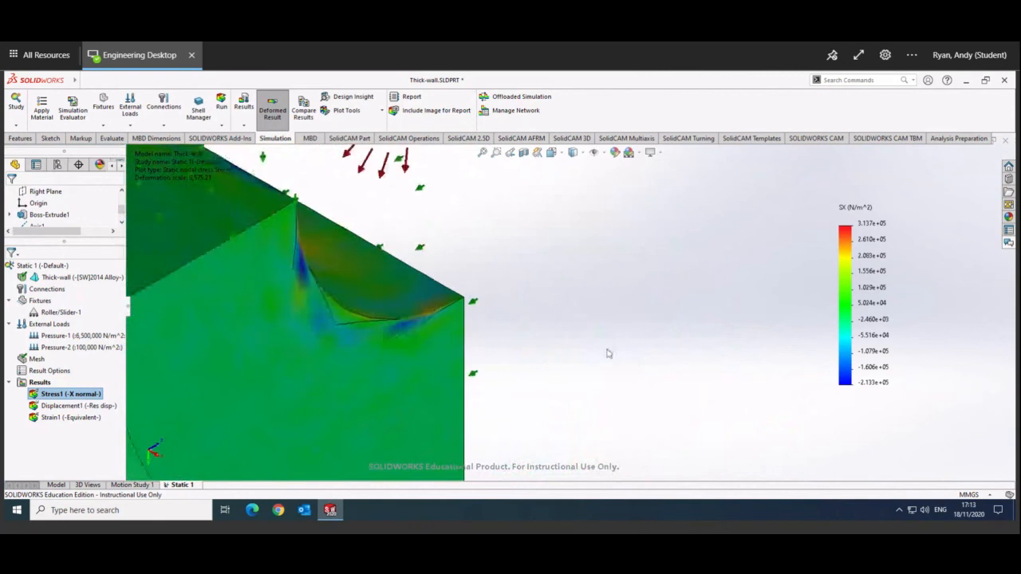
scroll(463, 311, up, 5)
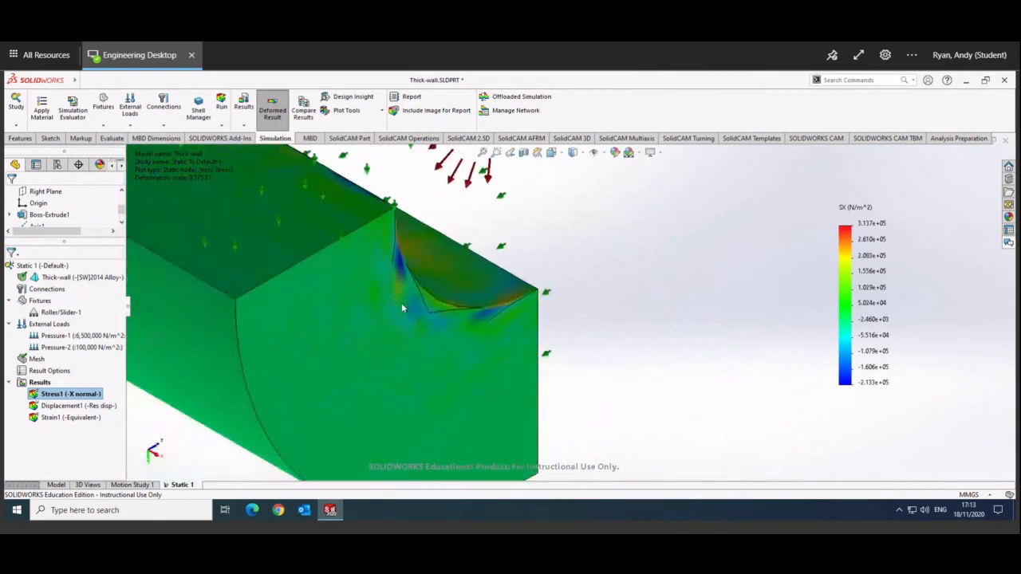
scroll(350, 292, up, 5)
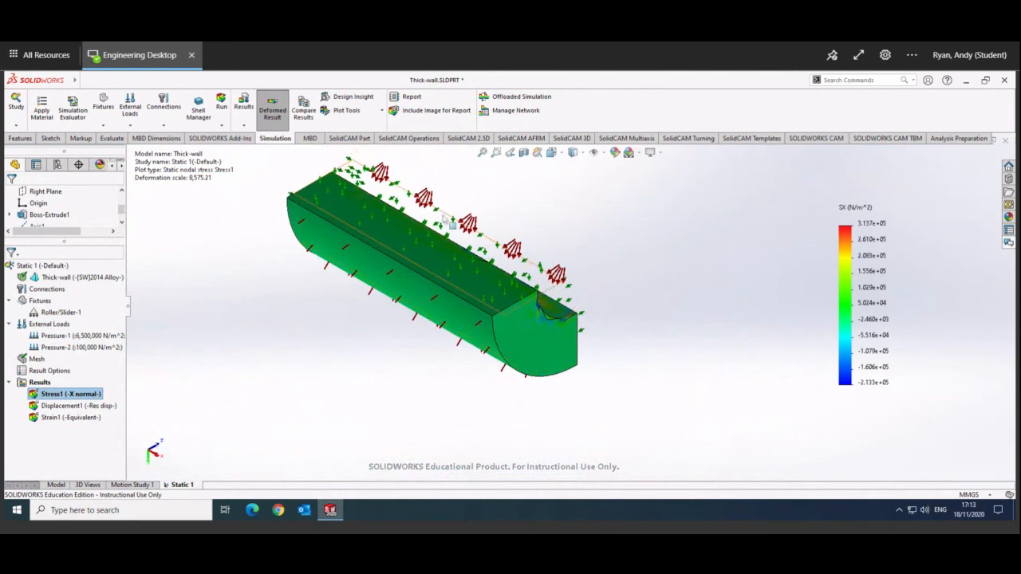
Check in the study's result options that stresses and strains are saved to file
right_click(93, 401)
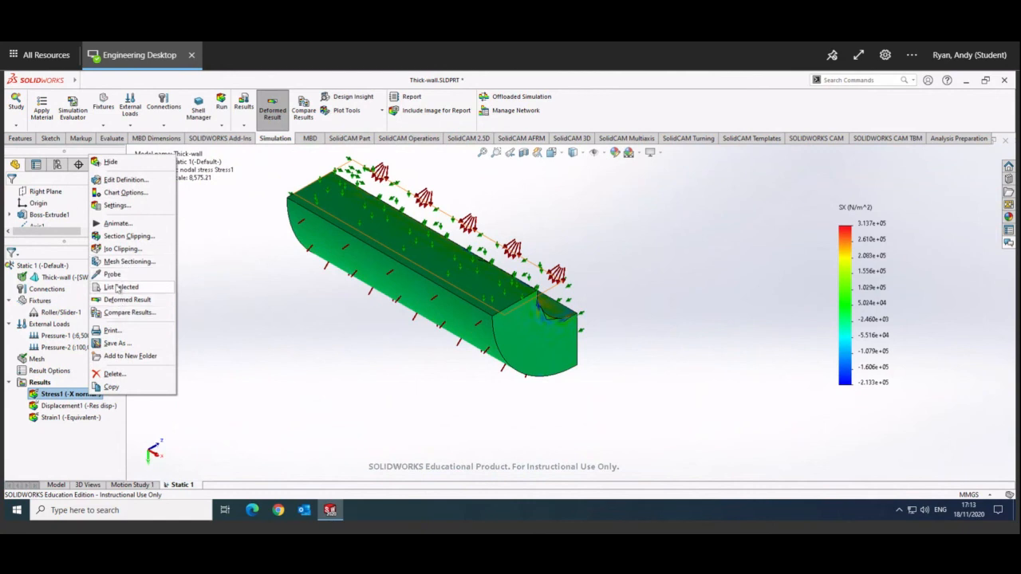
click(241, 291)
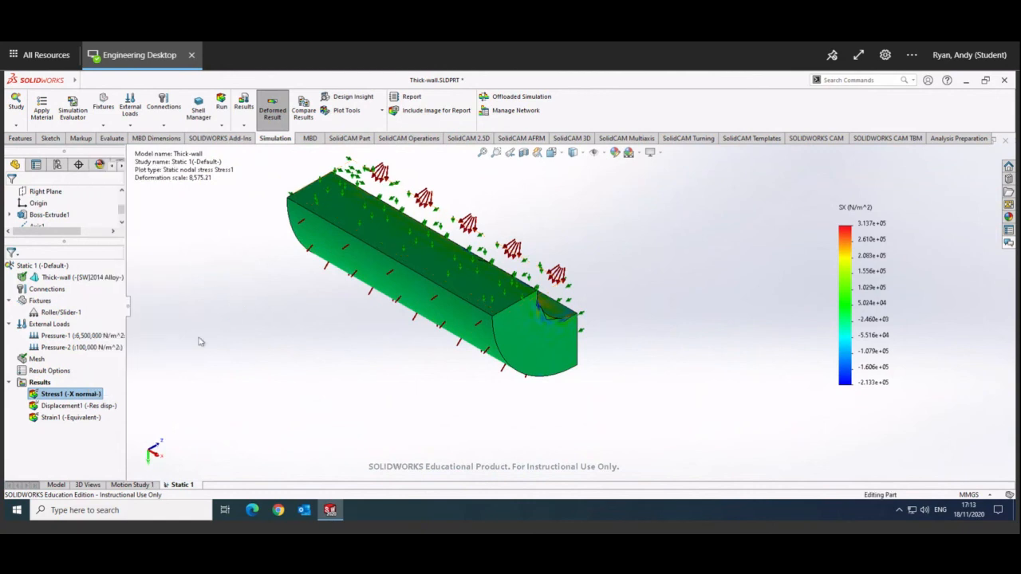
double_click(64, 372)
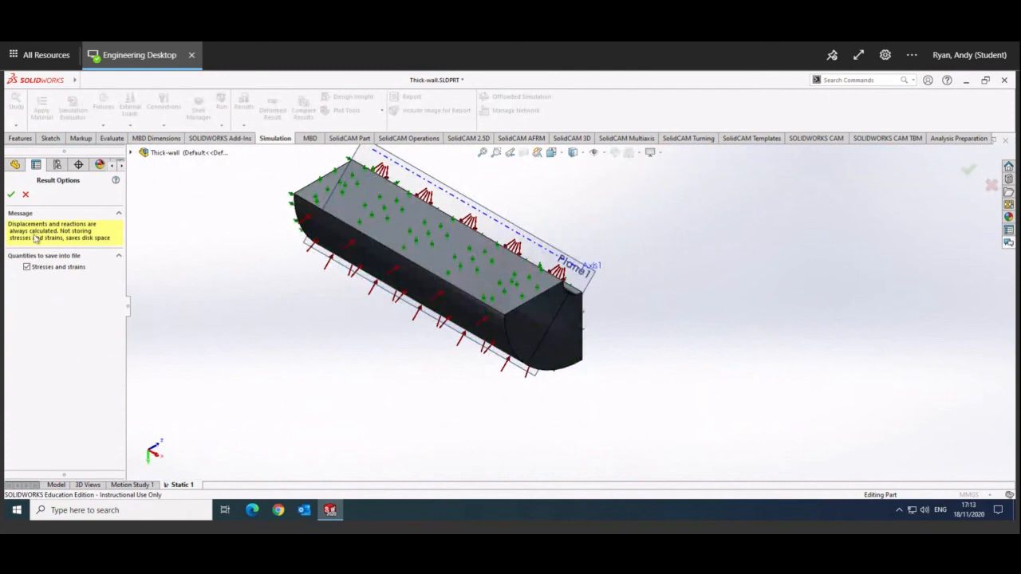
click(26, 194)
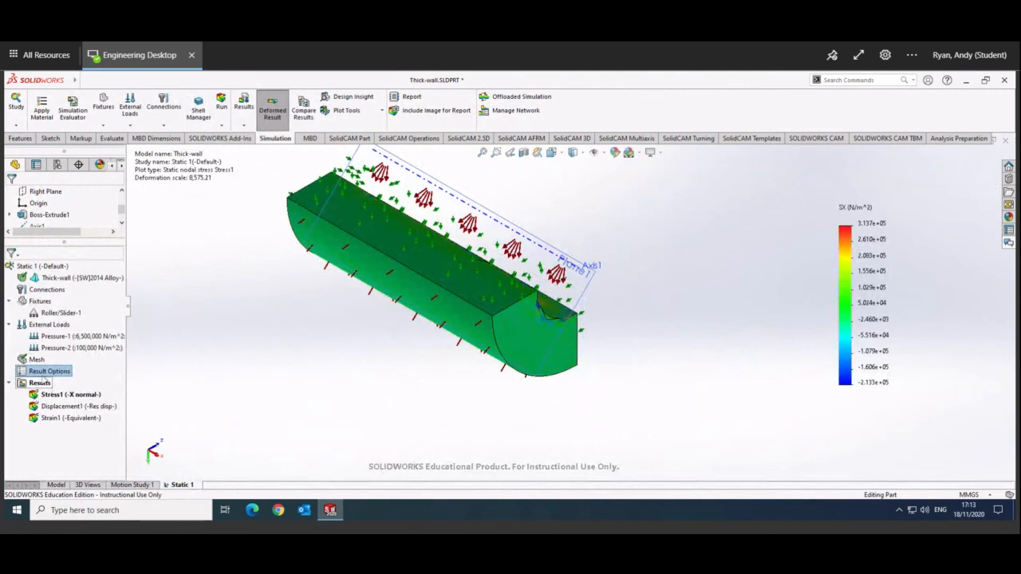
right_click(50, 372)
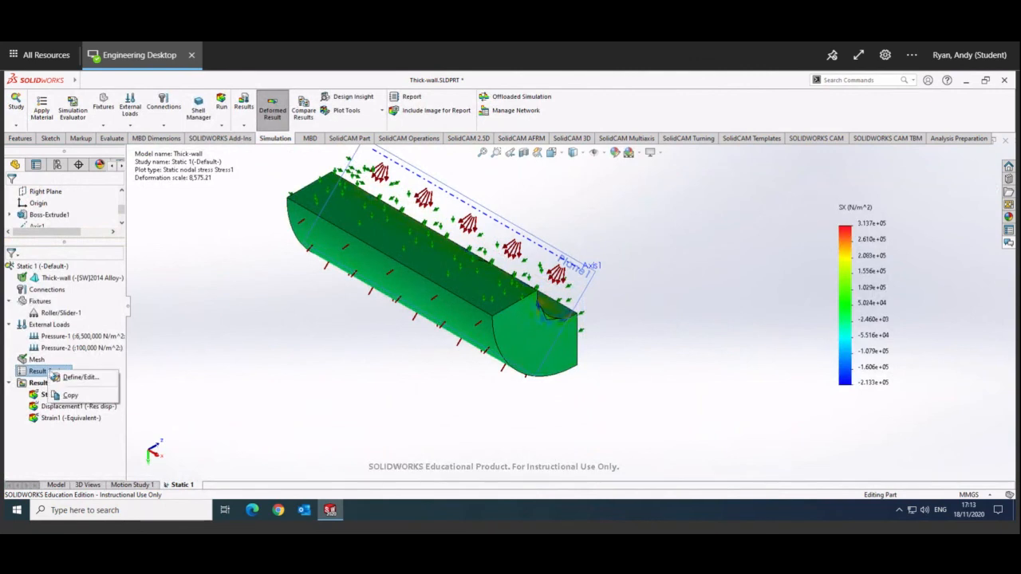
click(79, 378)
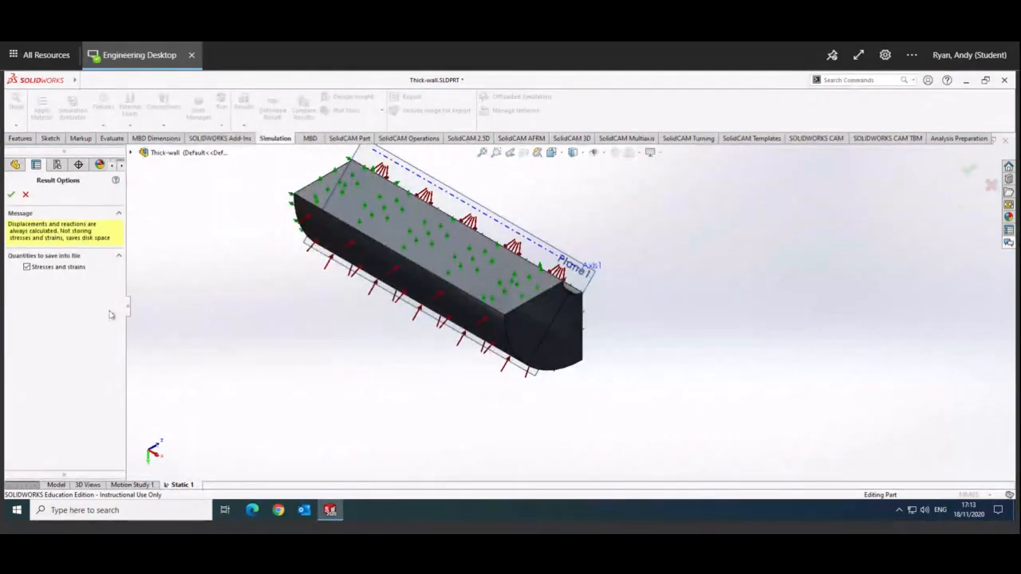
click(11, 194)
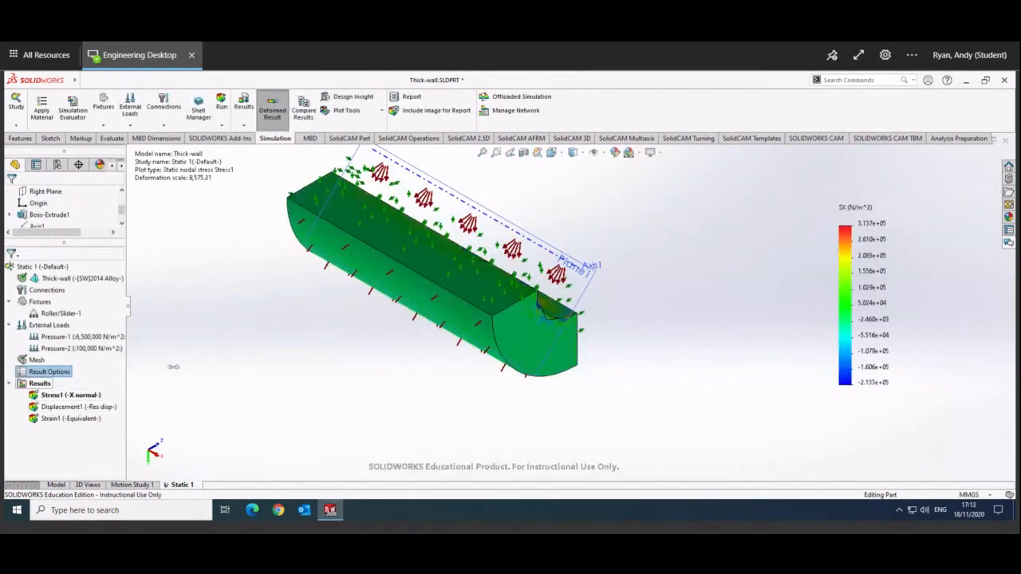
Probe the X normal stress along the split line edge on the end face and look through the listed node values
middle_drag(370, 298, 452, 279)
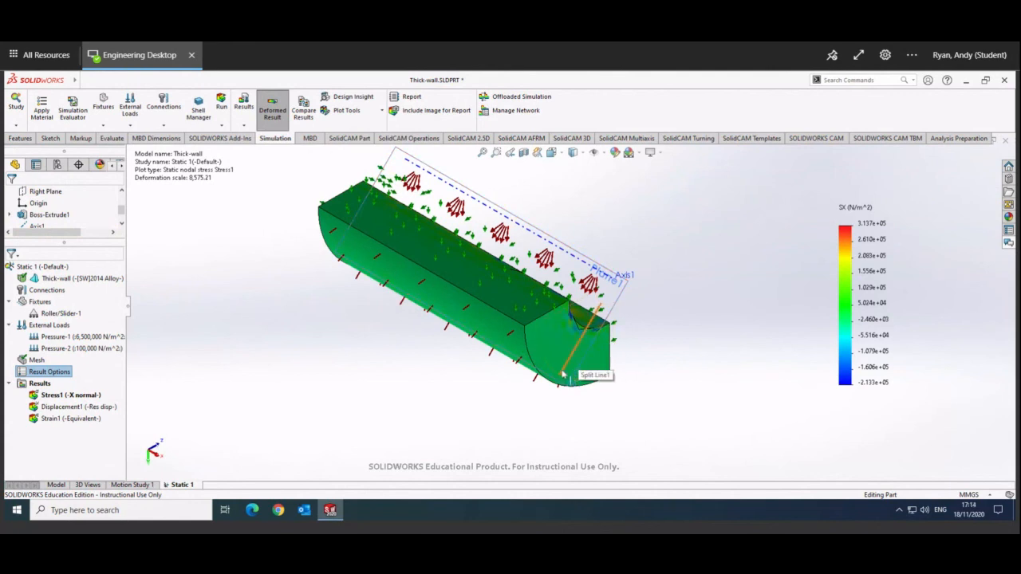
right_click(77, 396)
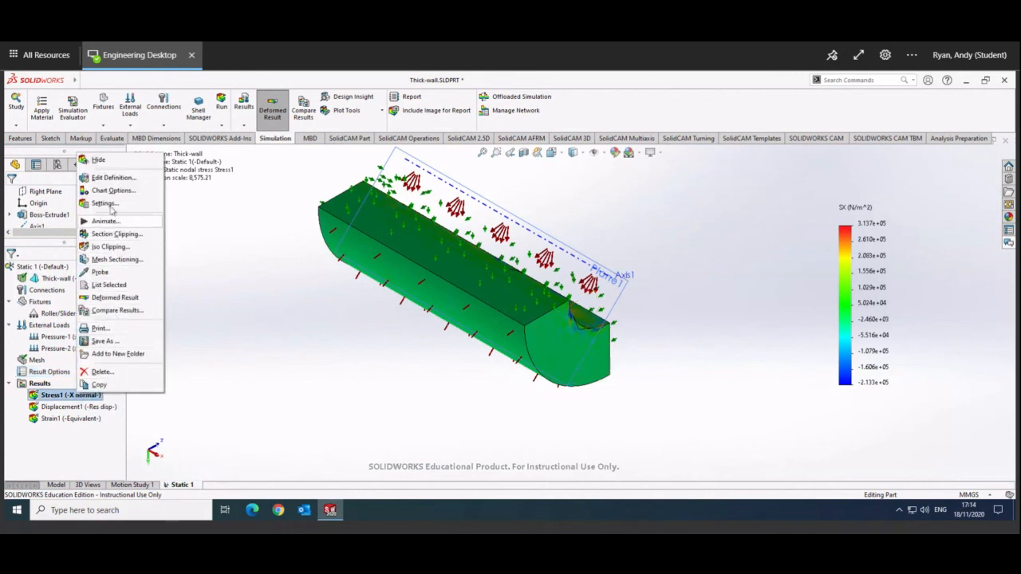
click(112, 273)
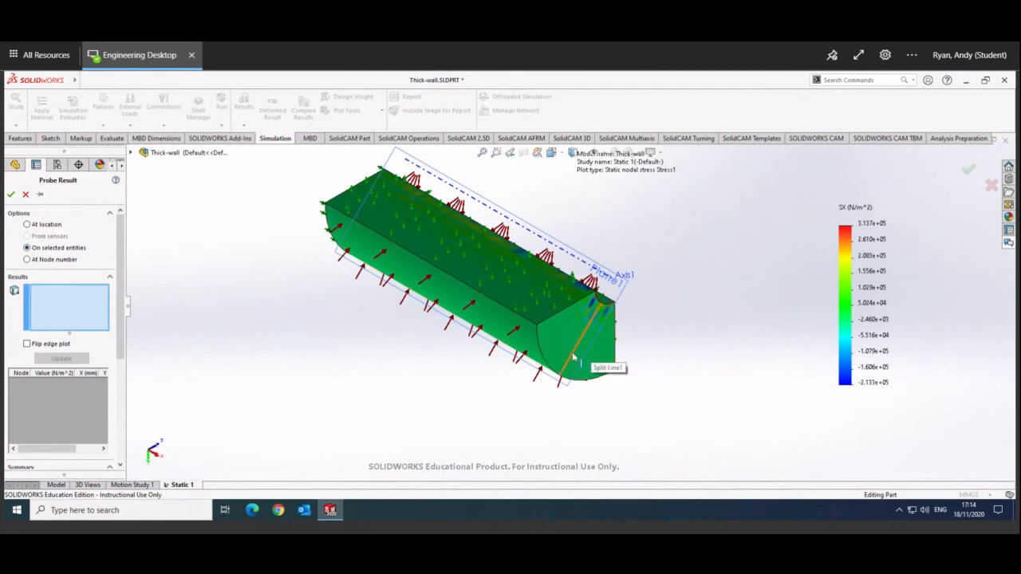
click(573, 358)
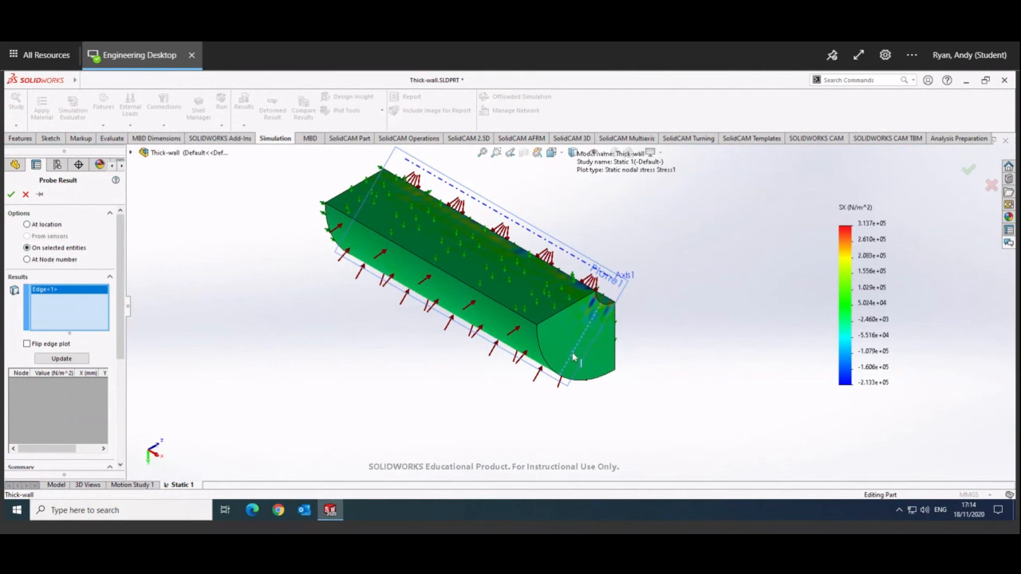
click(59, 359)
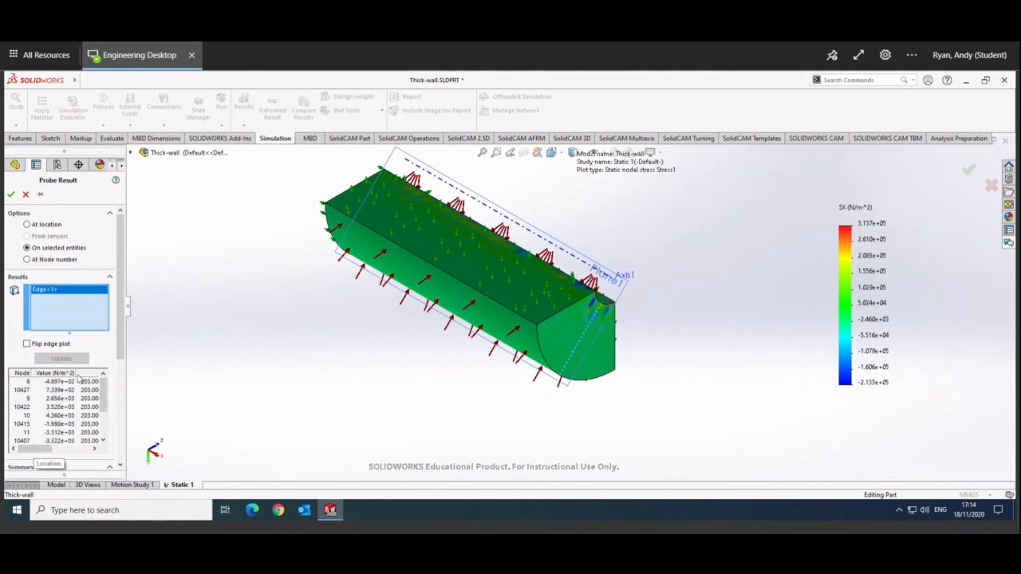
drag(36, 450, 109, 460)
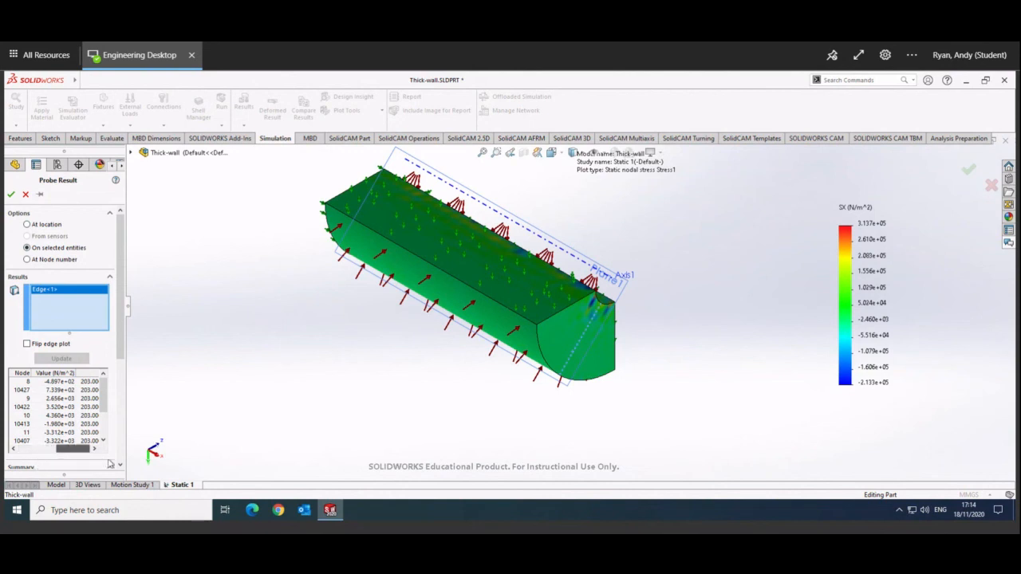
drag(107, 406, 41, 451)
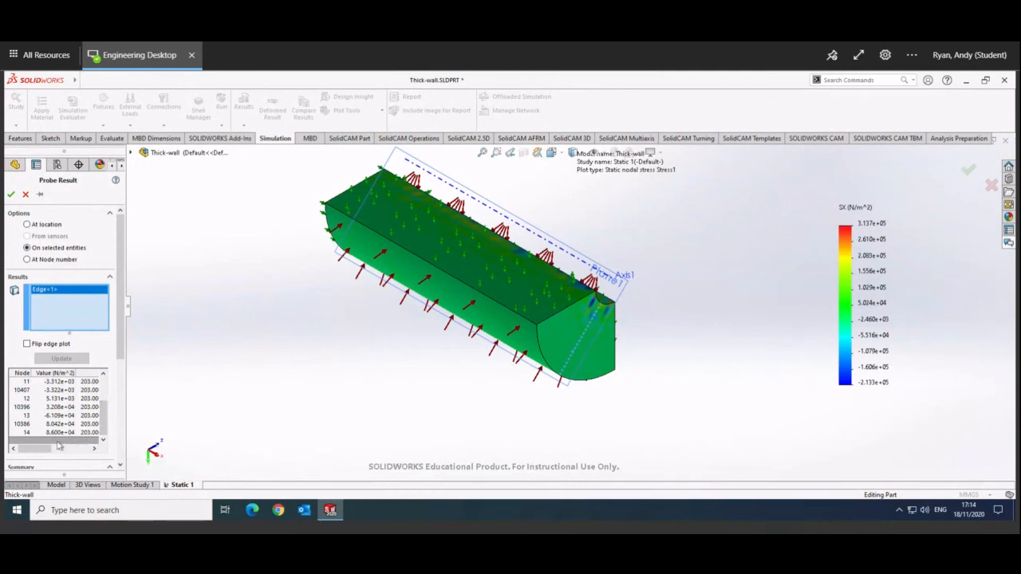
Review the probed nodes' X normal stress values together with their X, Y and Z coordinates
scroll(111, 384, up, 2)
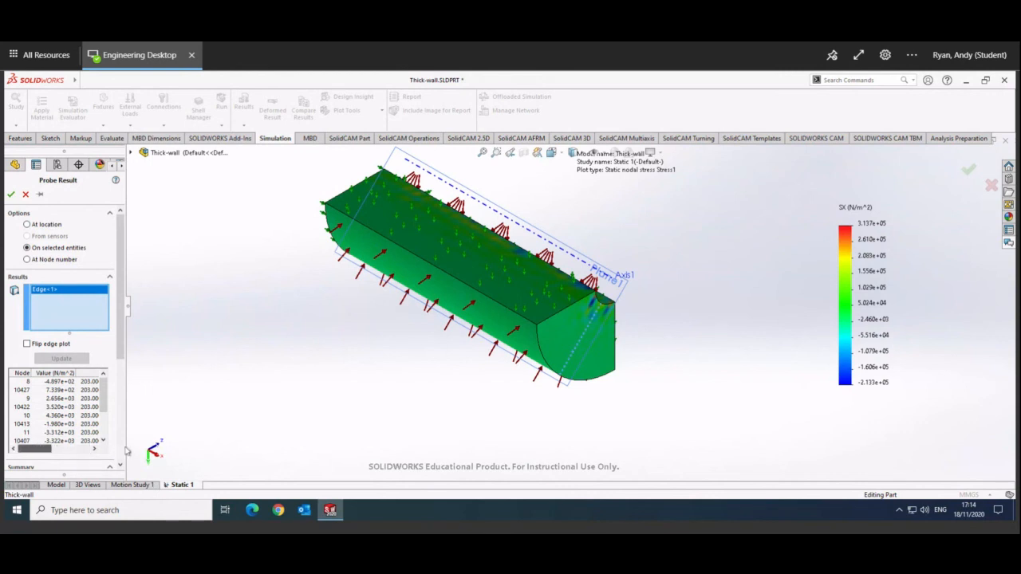
drag(34, 448, 76, 449)
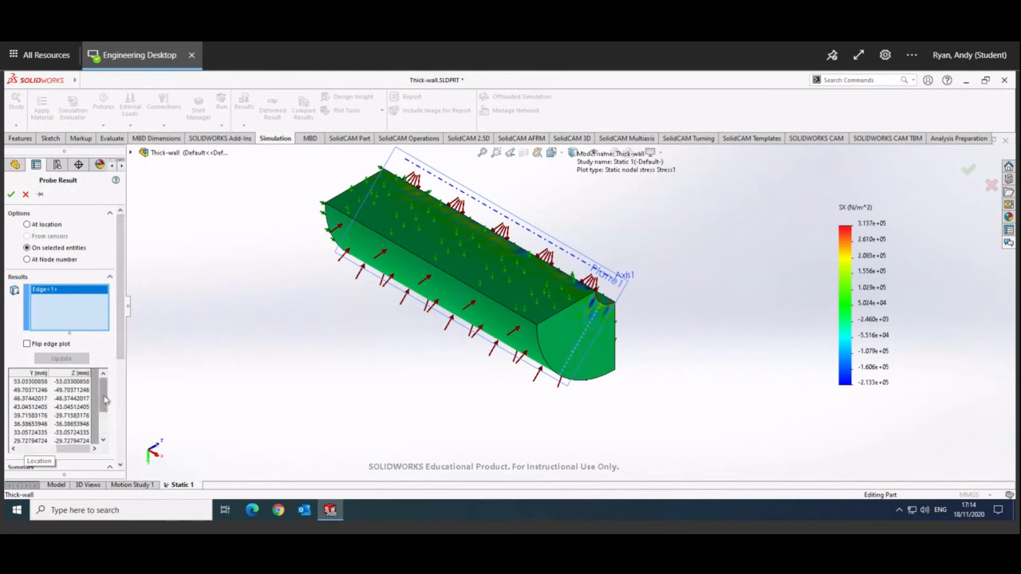
click(14, 448)
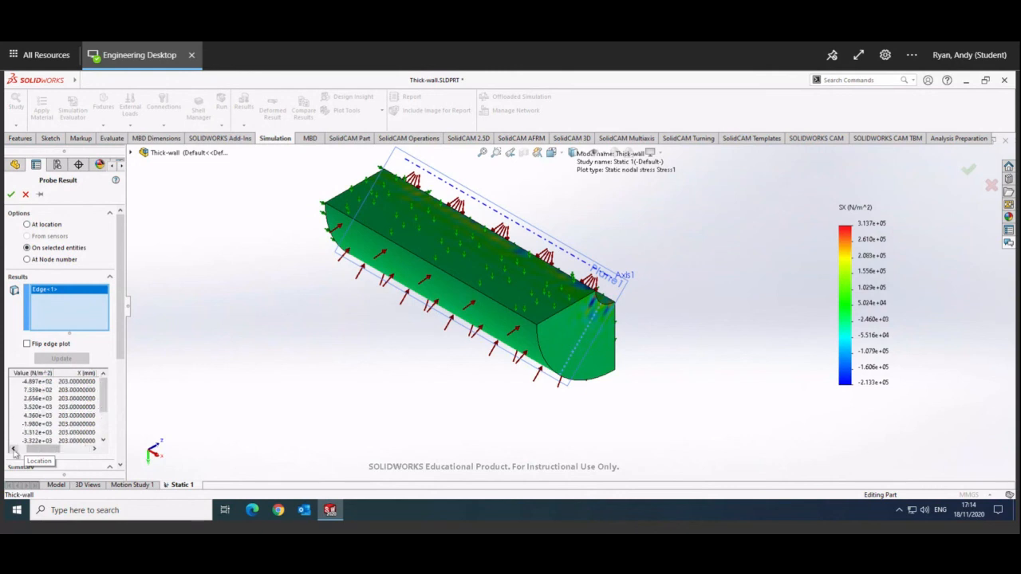
click(13, 449)
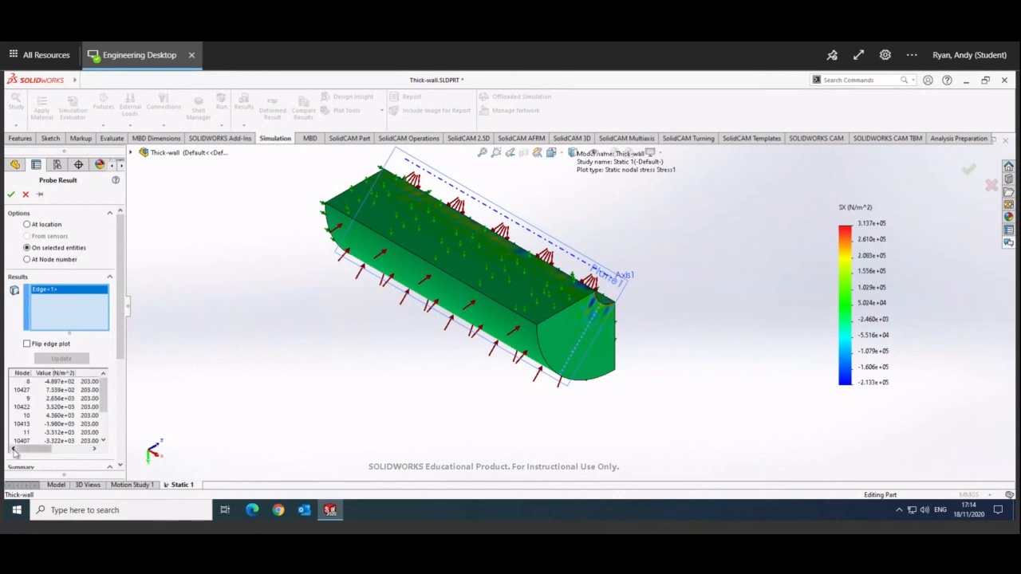
click(95, 449)
click(95, 449)
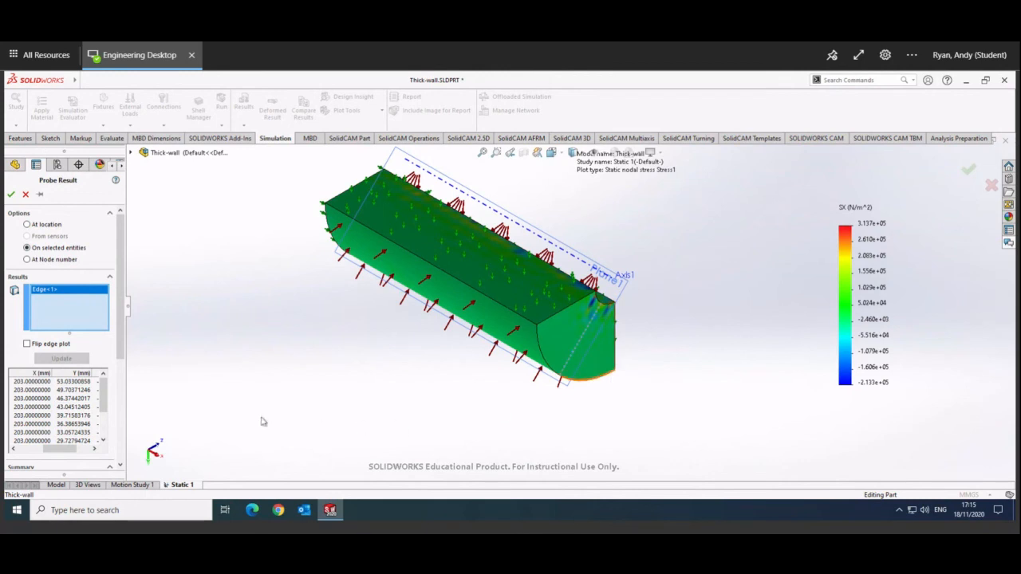
Inspect the stress model in the Right, Top and Front views to relate the node coordinates to the axes
click(158, 459)
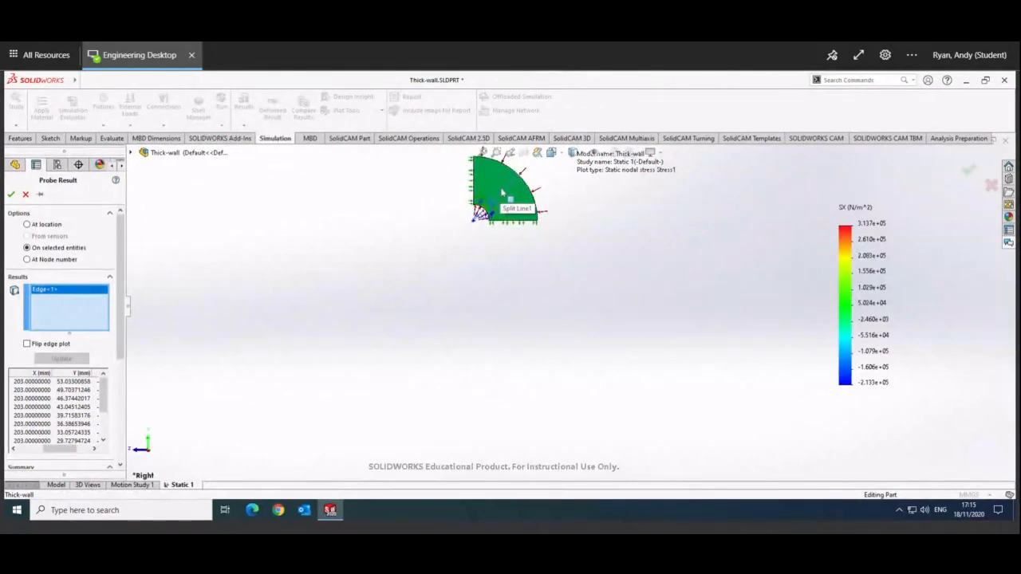
click(147, 441)
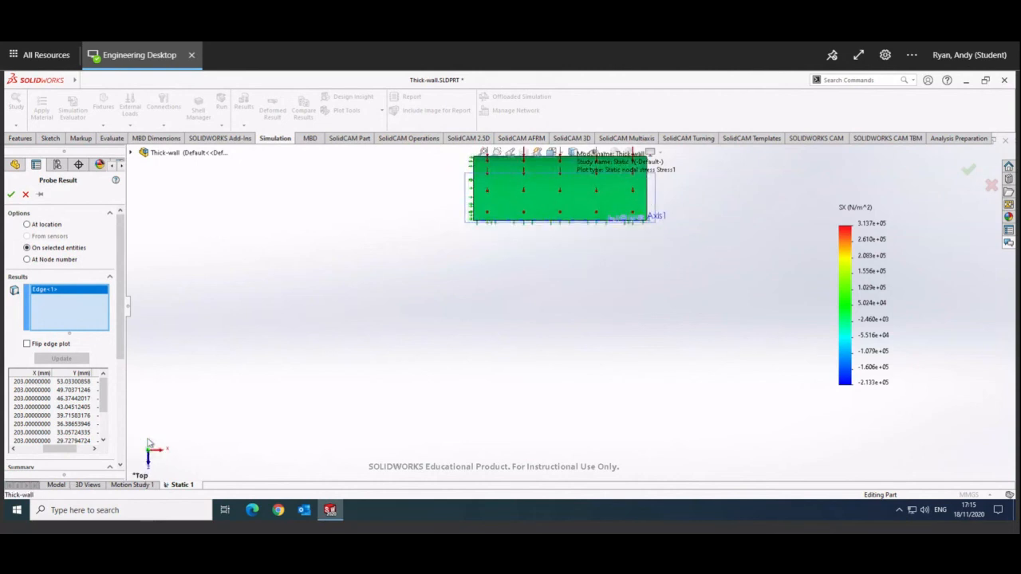
click(148, 461)
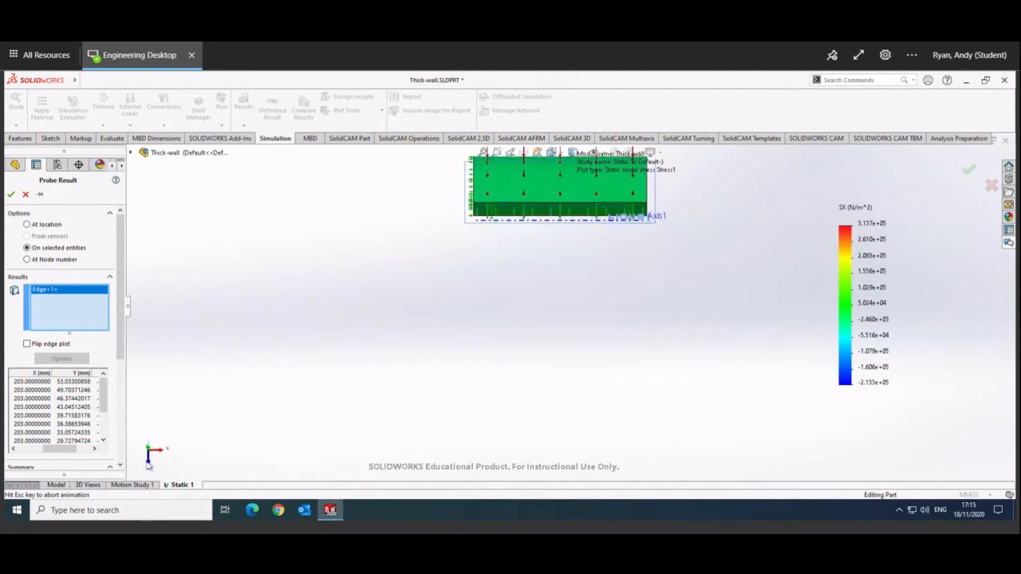
scroll(705, 337, up, 2)
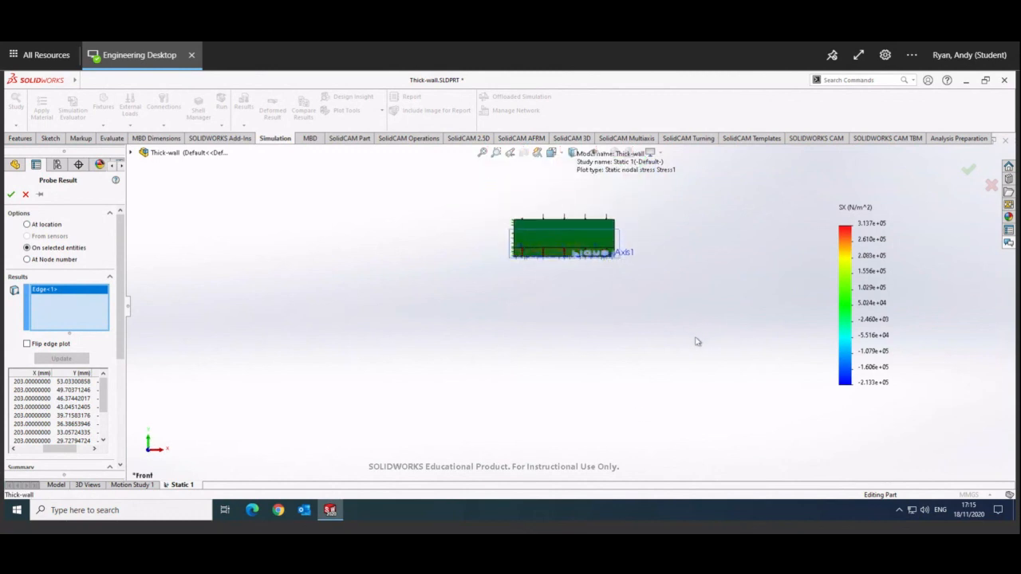
scroll(696, 341, down, 3)
scroll(633, 267, up, 3)
scroll(615, 281, up, 1)
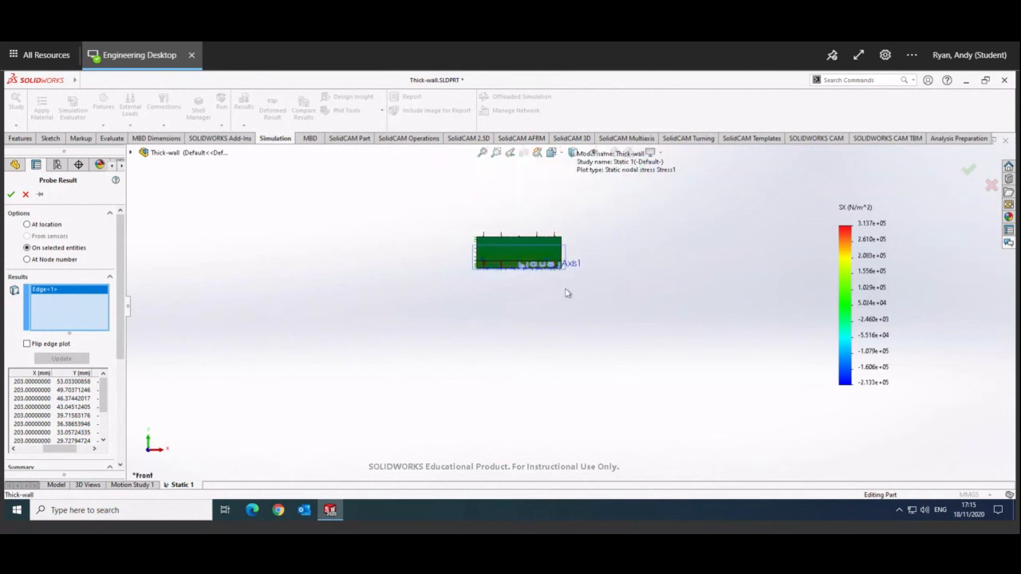
scroll(567, 293, down, 2)
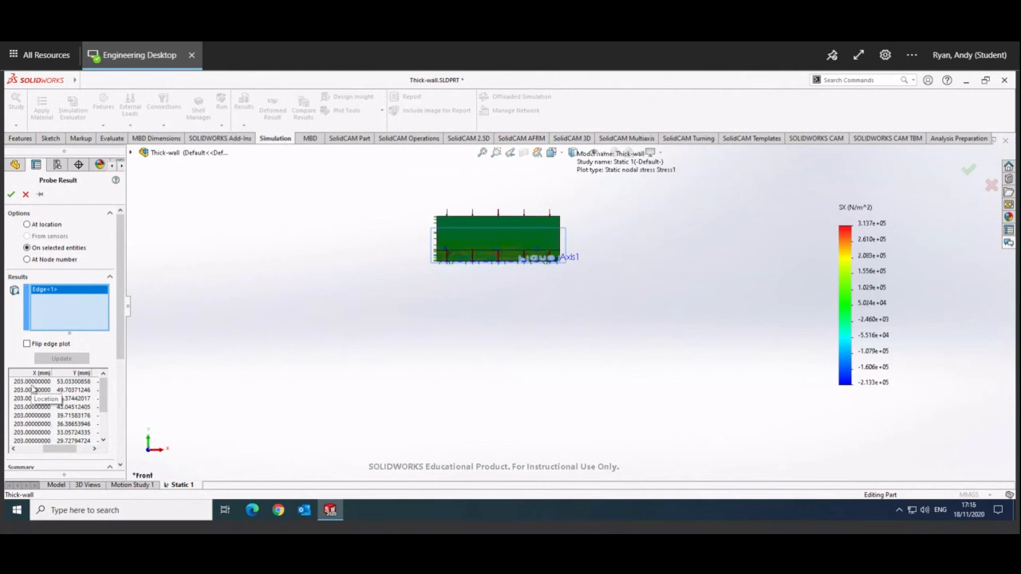
Select all probed node rows from node 8 through node 14, including their stress values and coordinates, and copy them
click(94, 449)
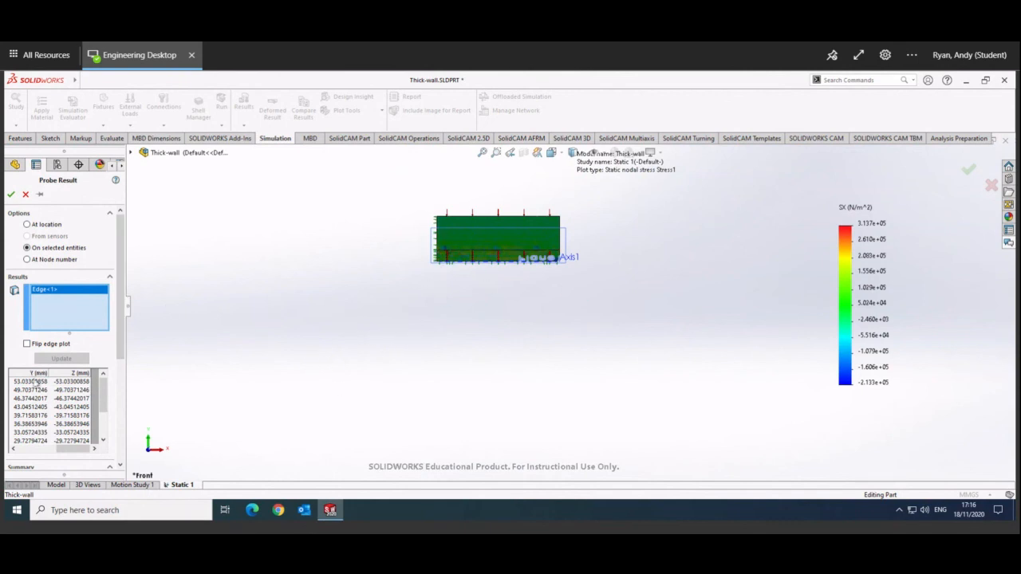
drag(78, 449, 36, 449)
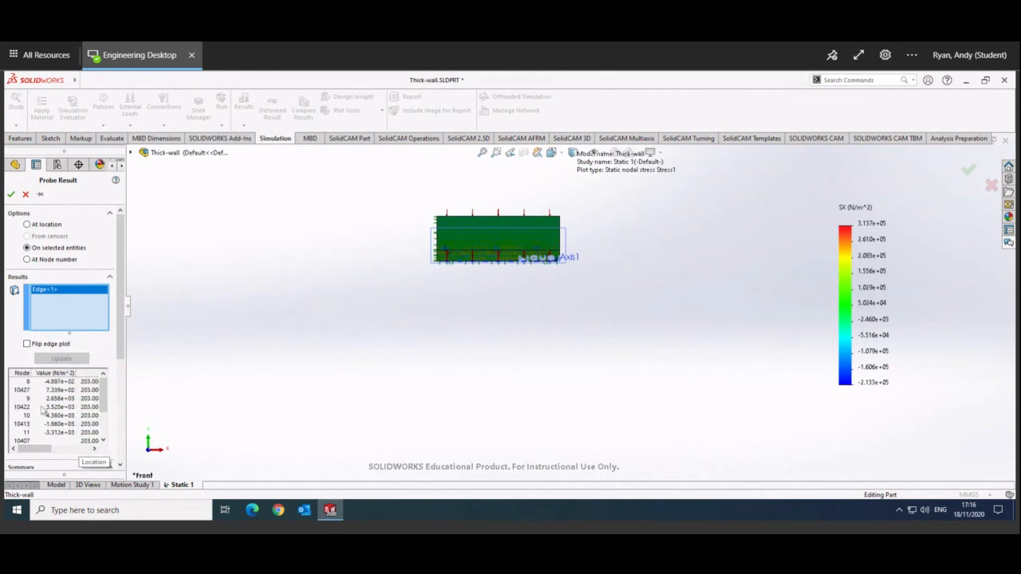
click(18, 384)
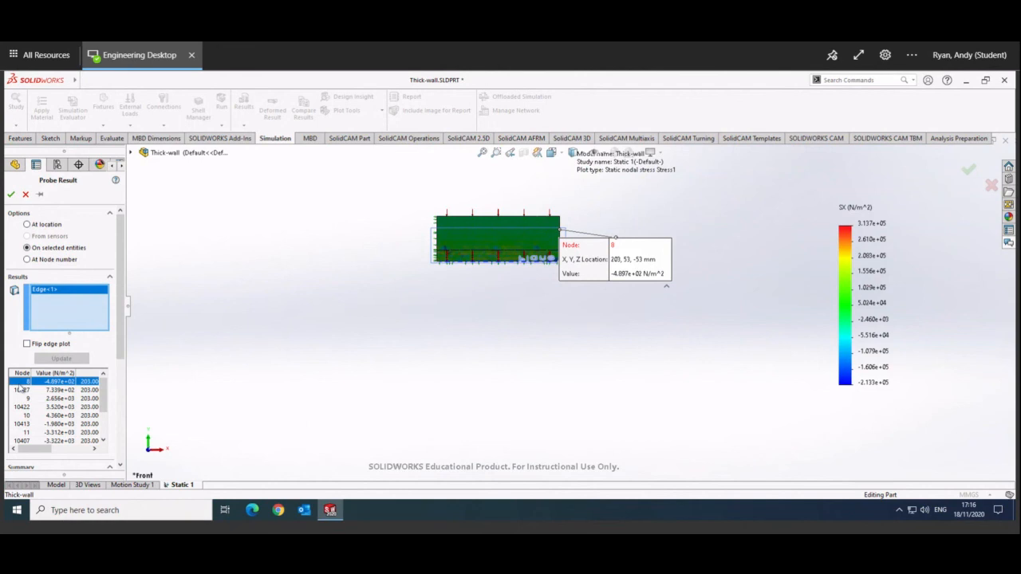
drag(24, 388, 102, 513)
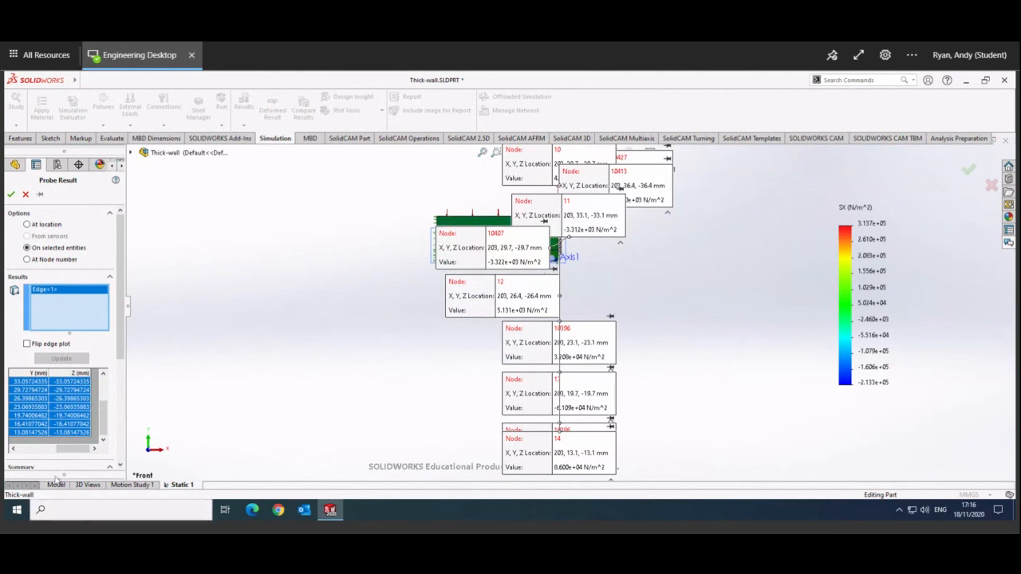
right_click(57, 433)
click(62, 431)
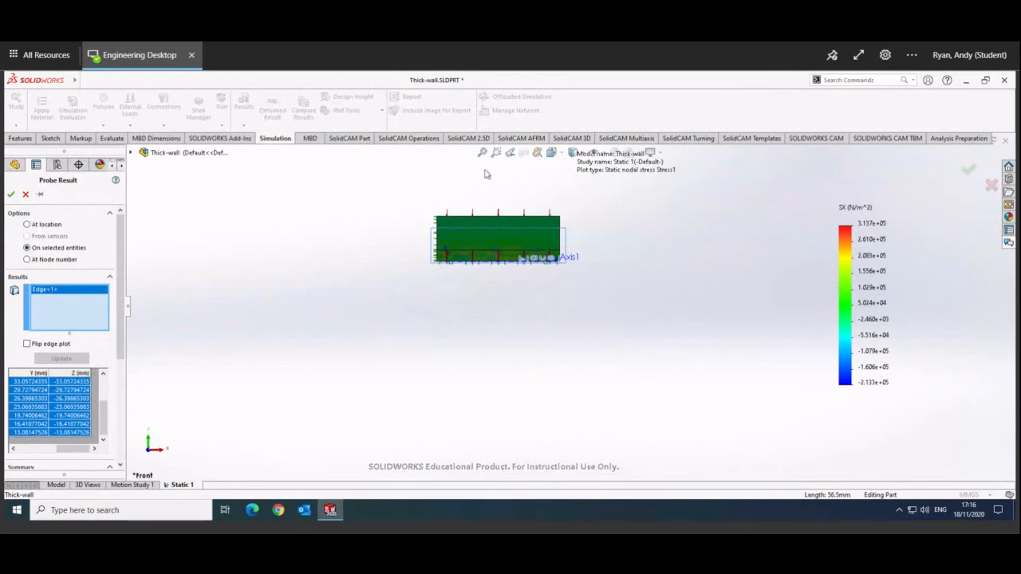
Close the probe results and show the X normal stress plot in the Isometric view
click(553, 153)
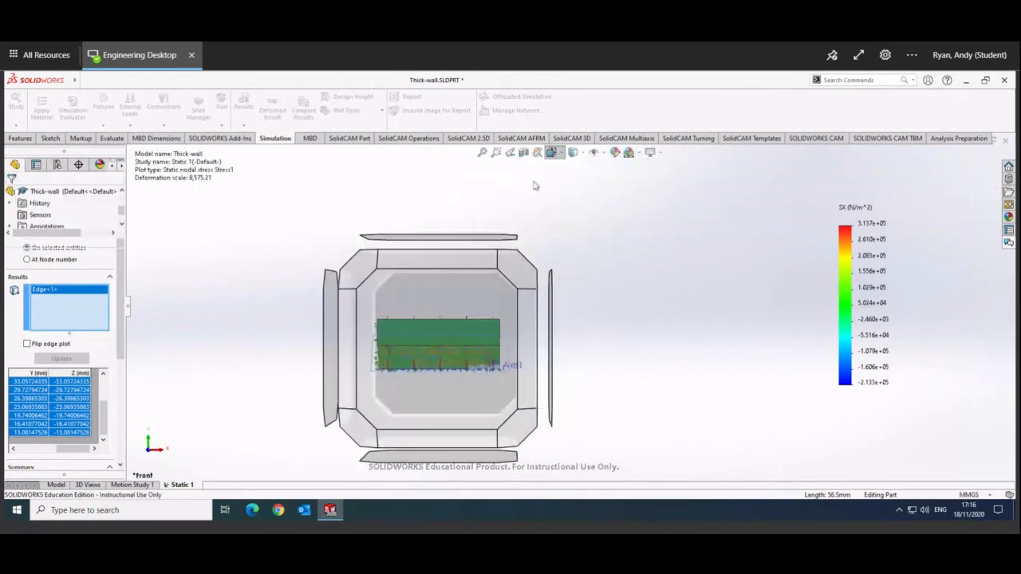
click(487, 301)
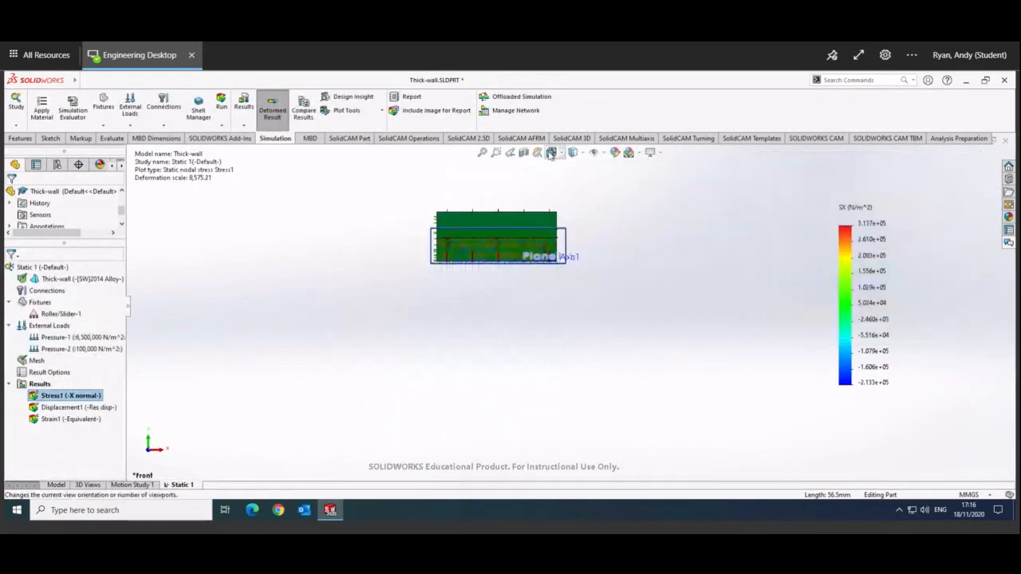
click(553, 152)
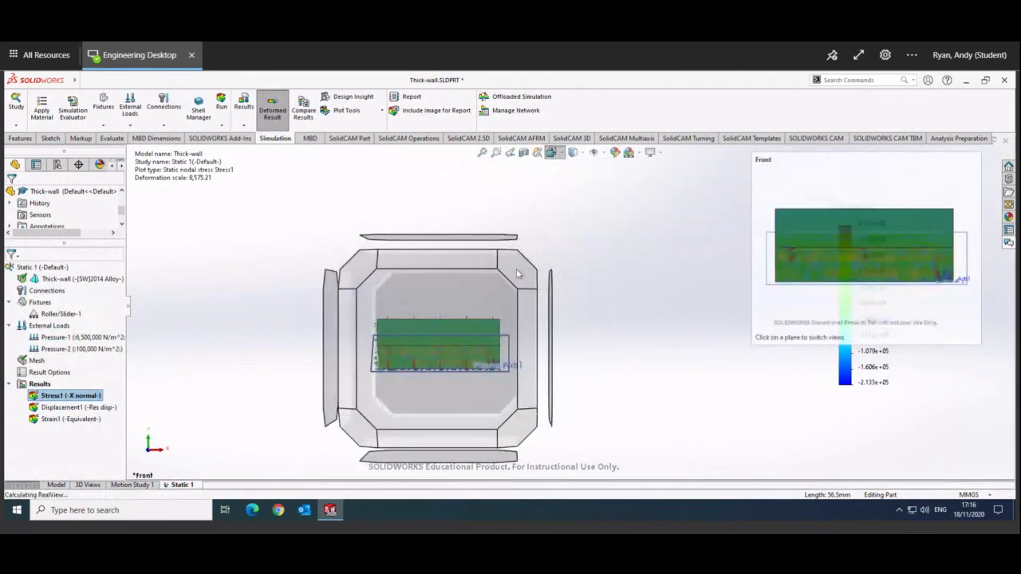
click(517, 276)
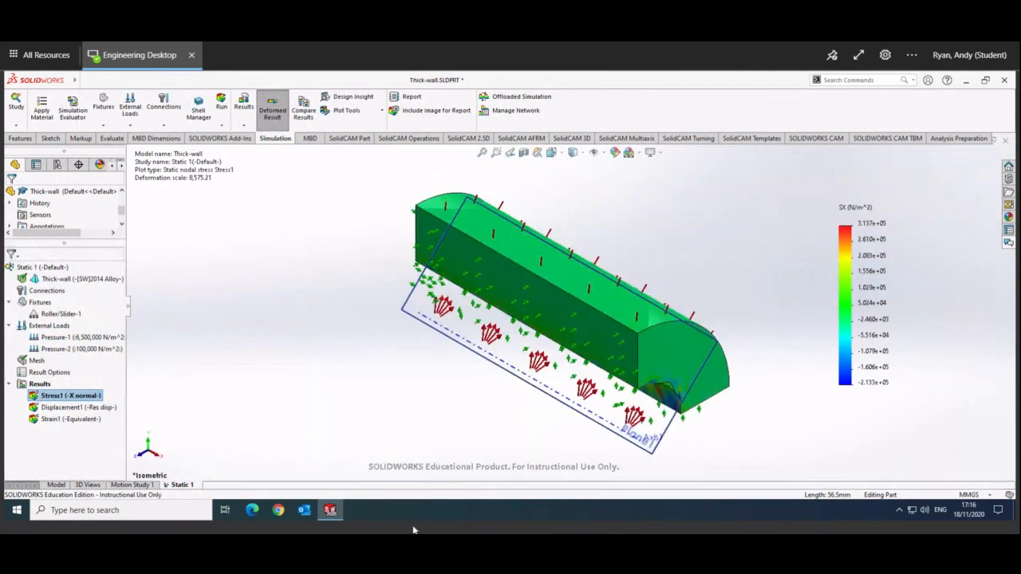